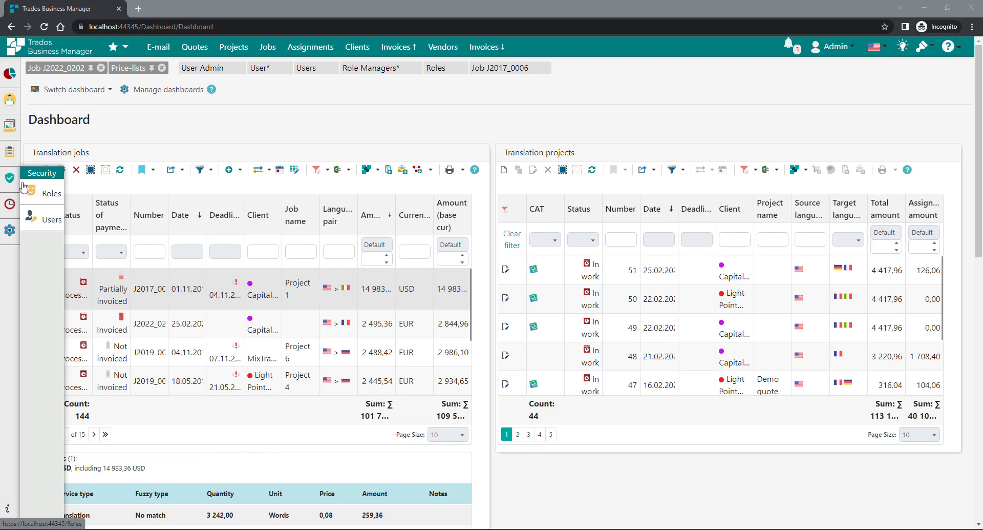
- Start a new user under Security > Users and name it TestUser
click(46, 218)
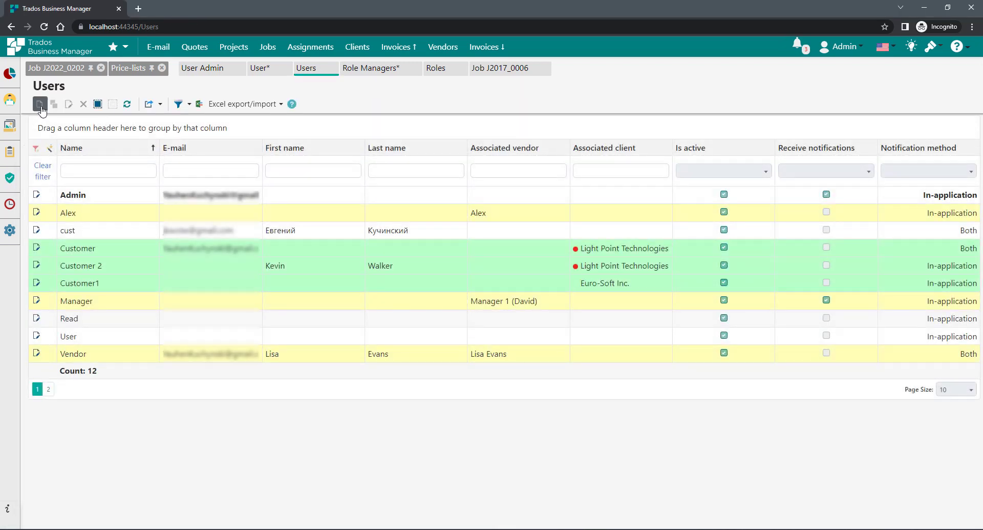
click(39, 104)
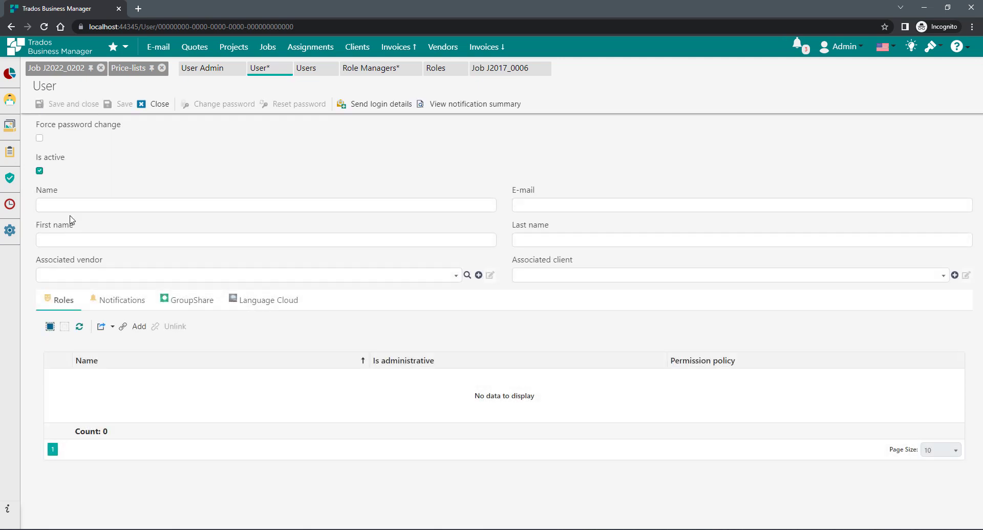
click(75, 206)
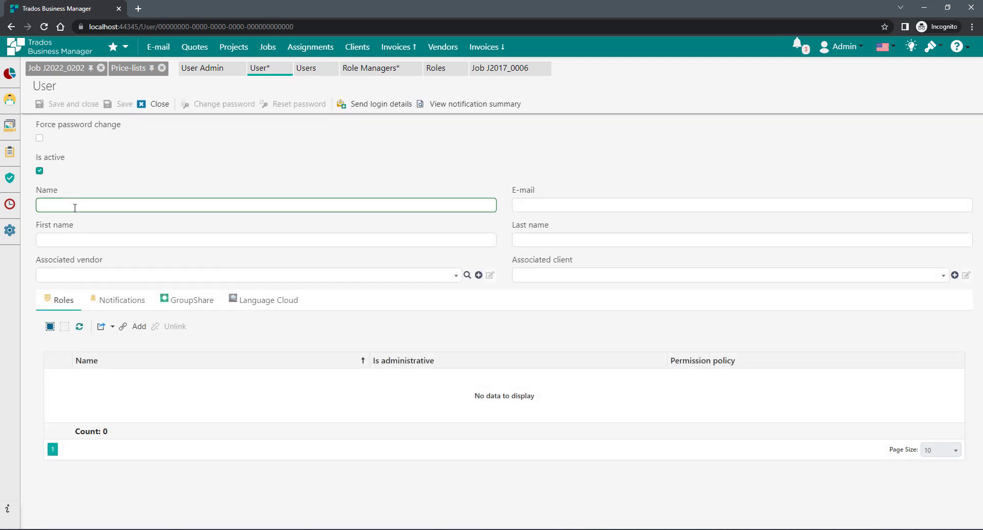
text(TestUser)
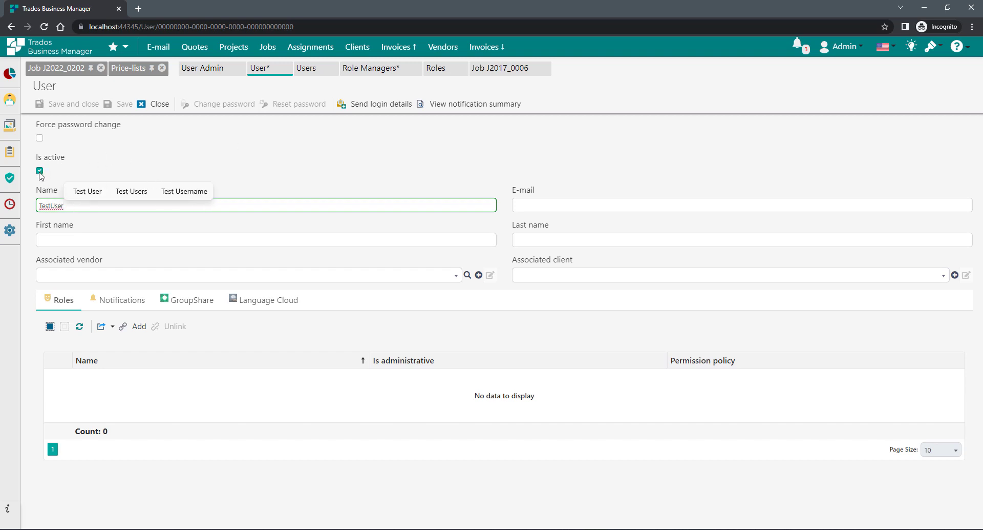
- Fill the user's e-mail, first name and last name from the saved browser autofill contact
click(534, 206)
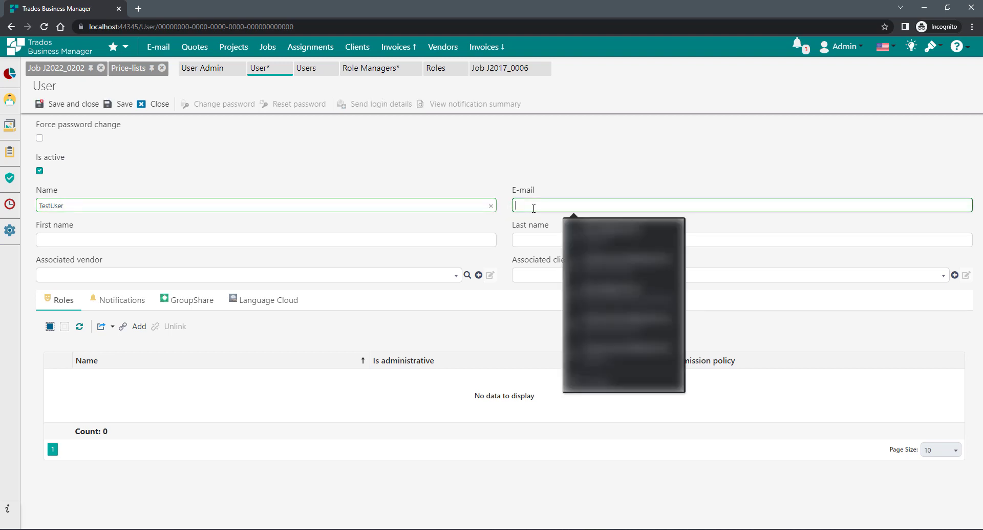
click(477, 159)
click(531, 205)
click(569, 144)
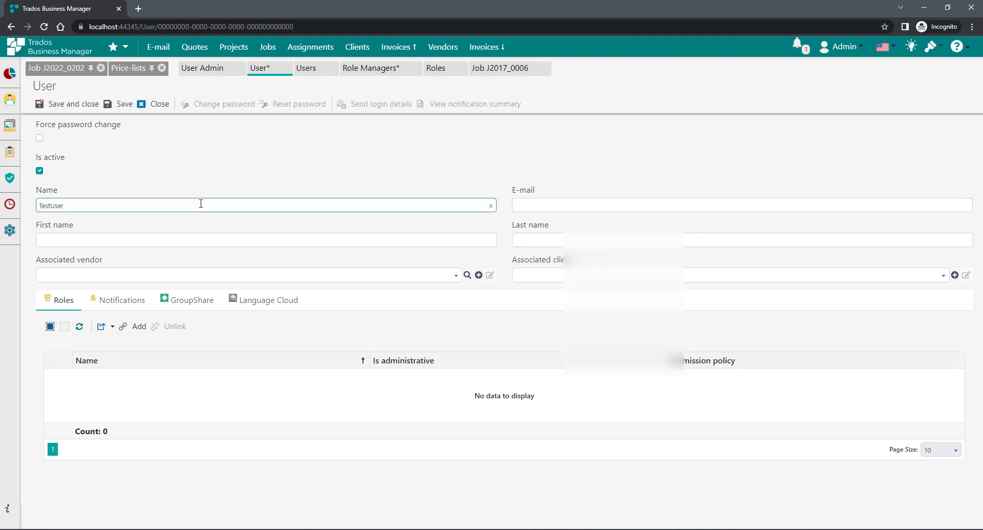
click(537, 206)
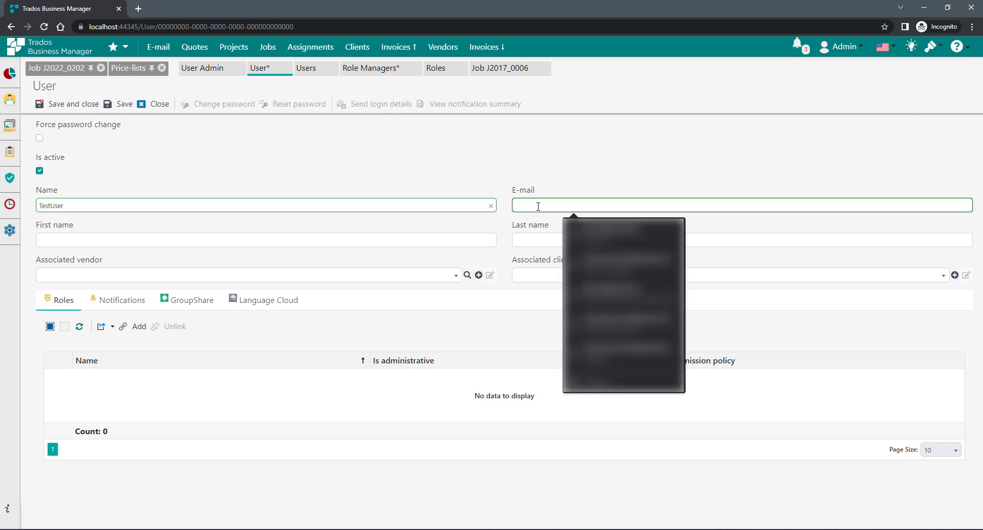
click(650, 263)
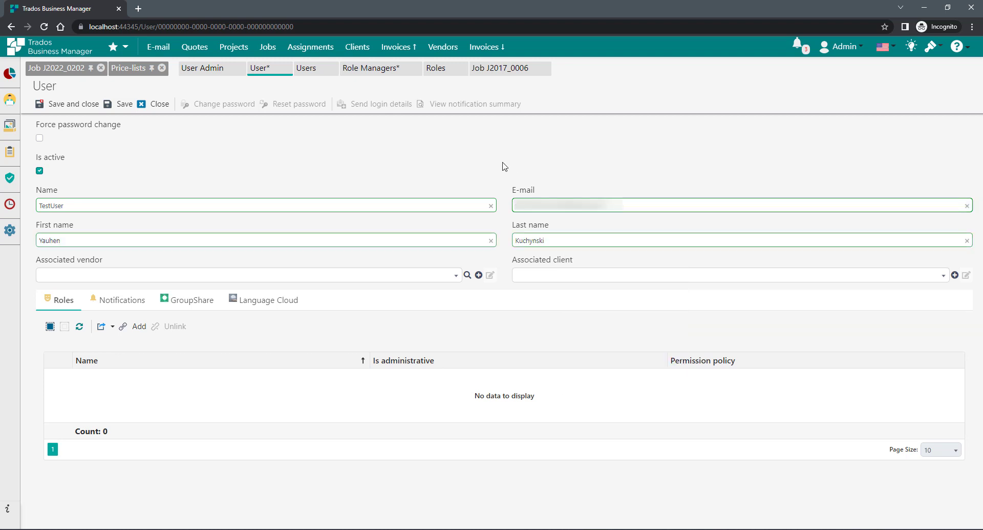
click(78, 238)
drag(78, 238, 50, 240)
click(346, 224)
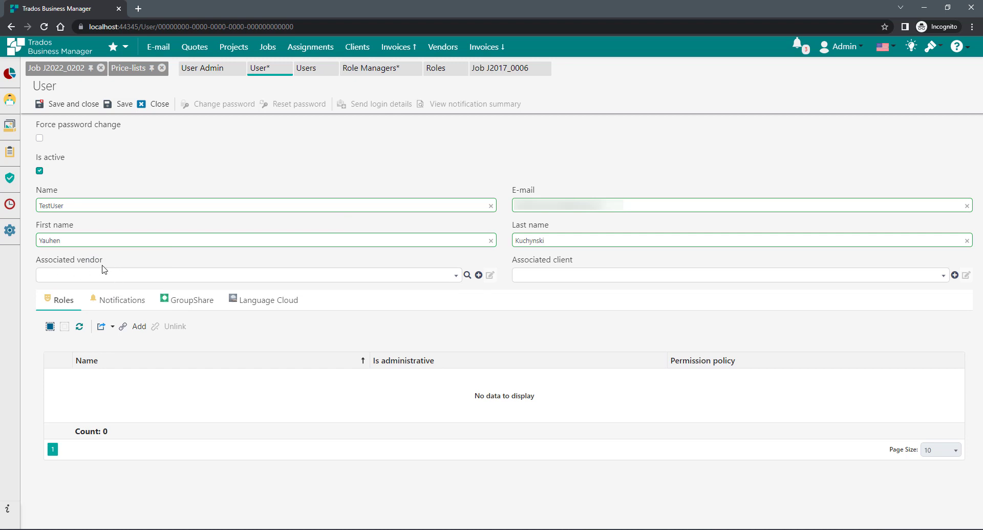
click(456, 276)
- Associate TestUser with the first listed vendor and give it the Vendor role
click(361, 309)
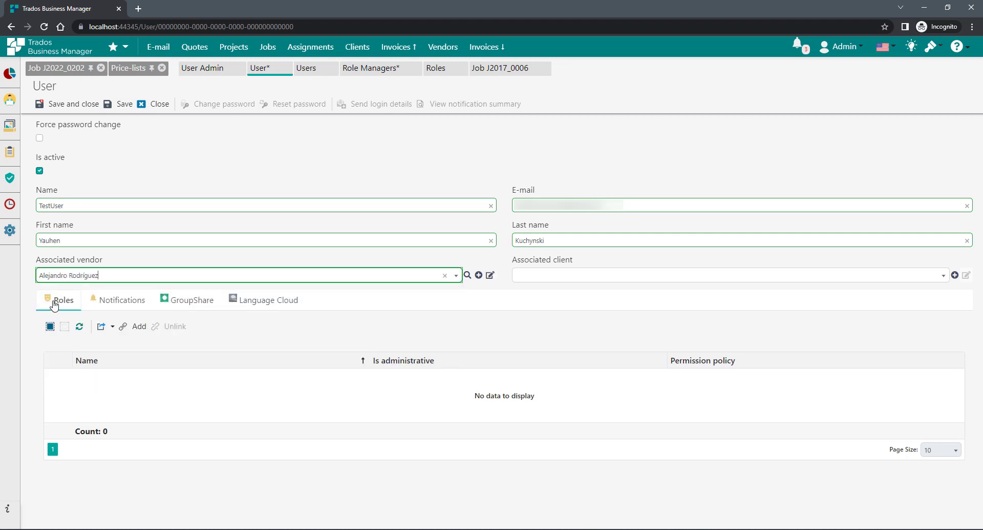
click(136, 326)
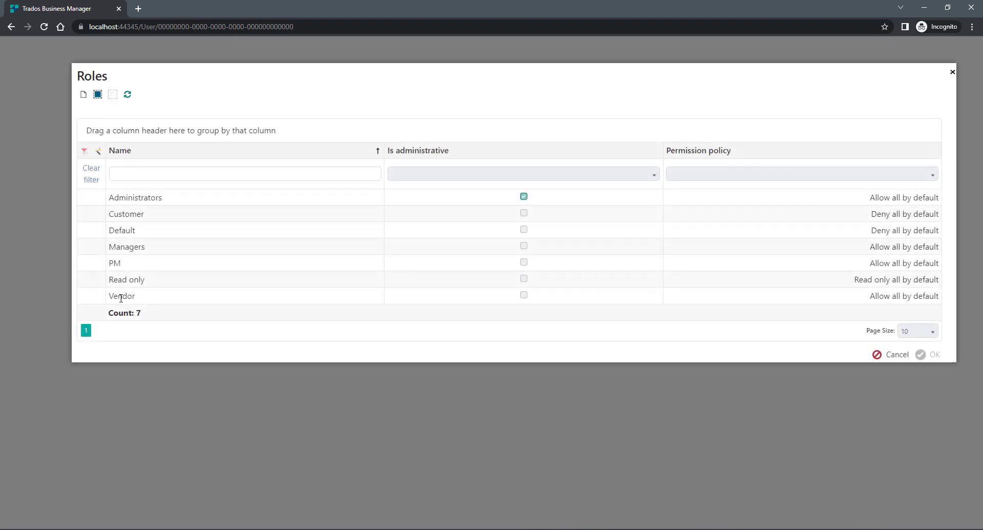
click(121, 298)
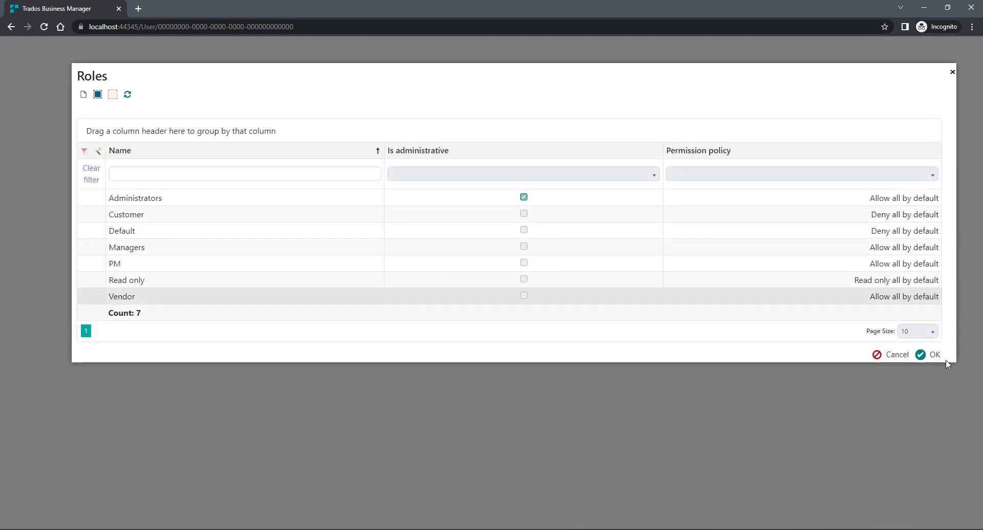
click(932, 354)
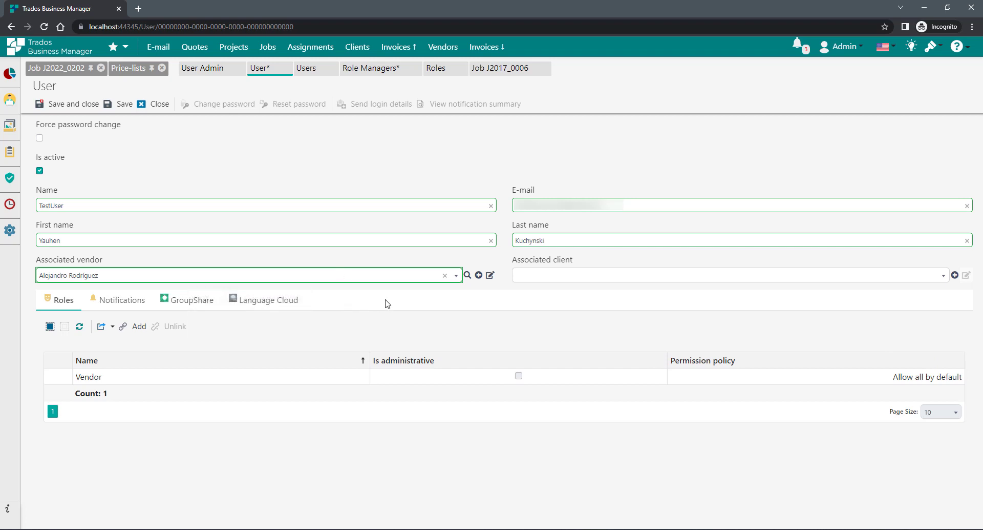
- Save the new TestUser account with its vendor and Vendor role
mouse_move(126, 277)
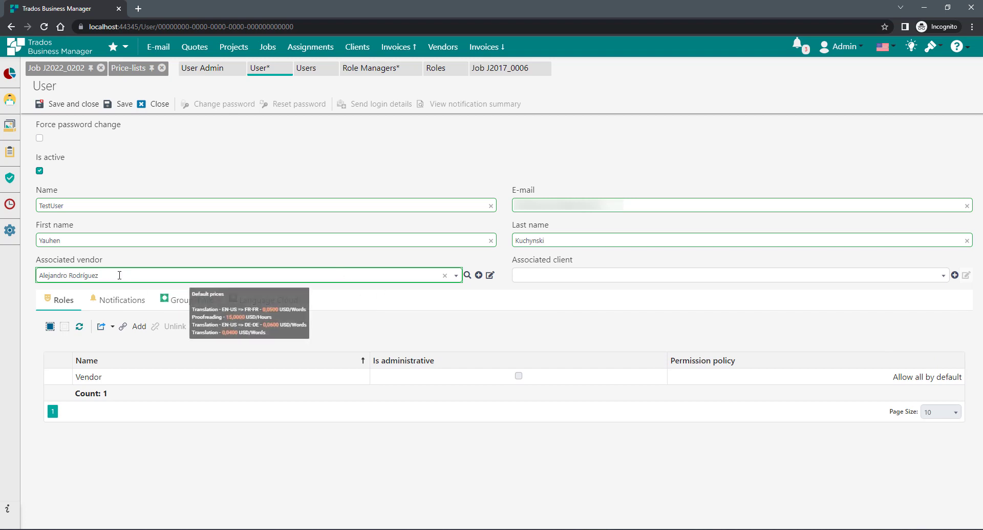
drag(120, 275, 36, 277)
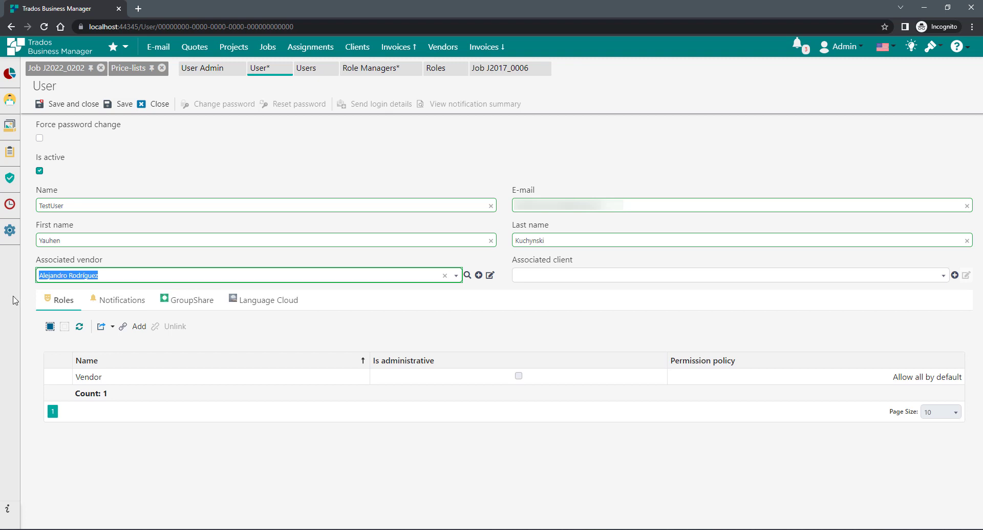
click(94, 377)
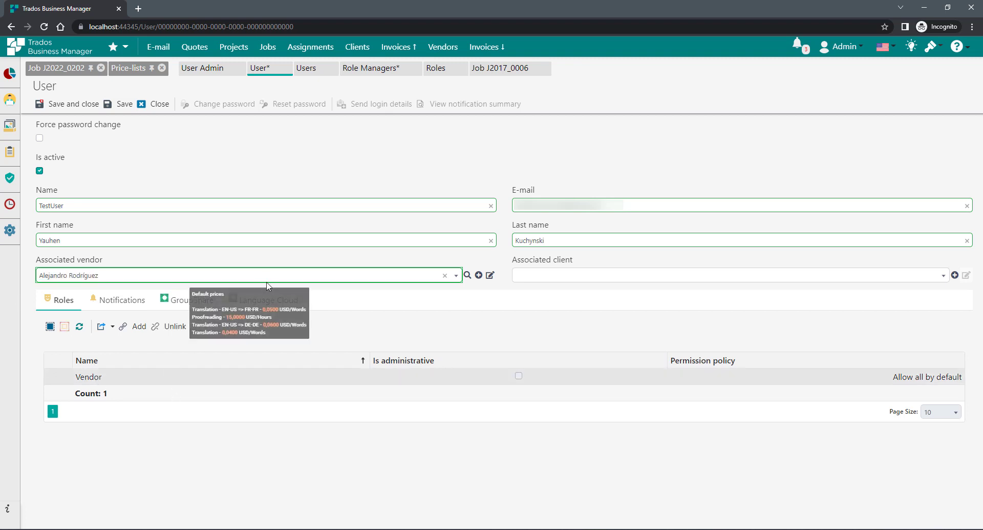
mouse_move(83, 275)
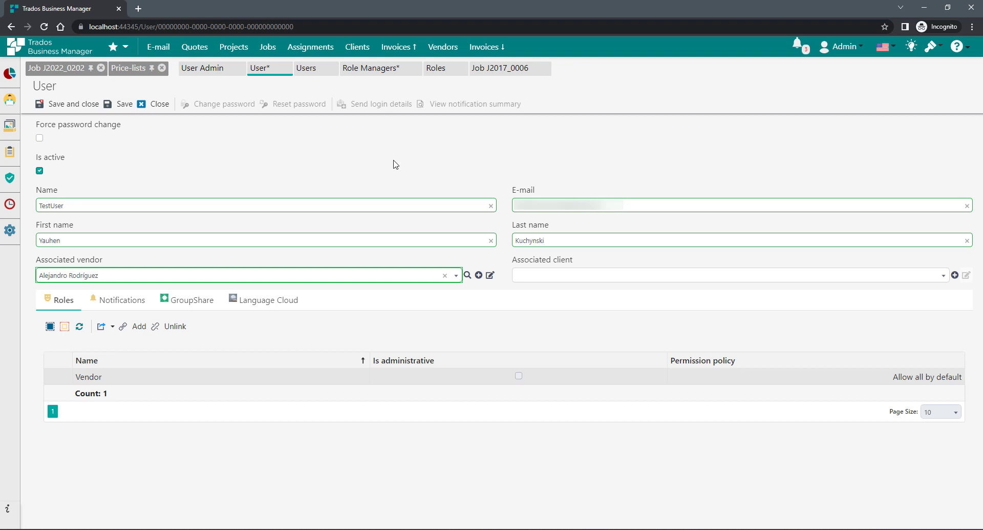
click(124, 105)
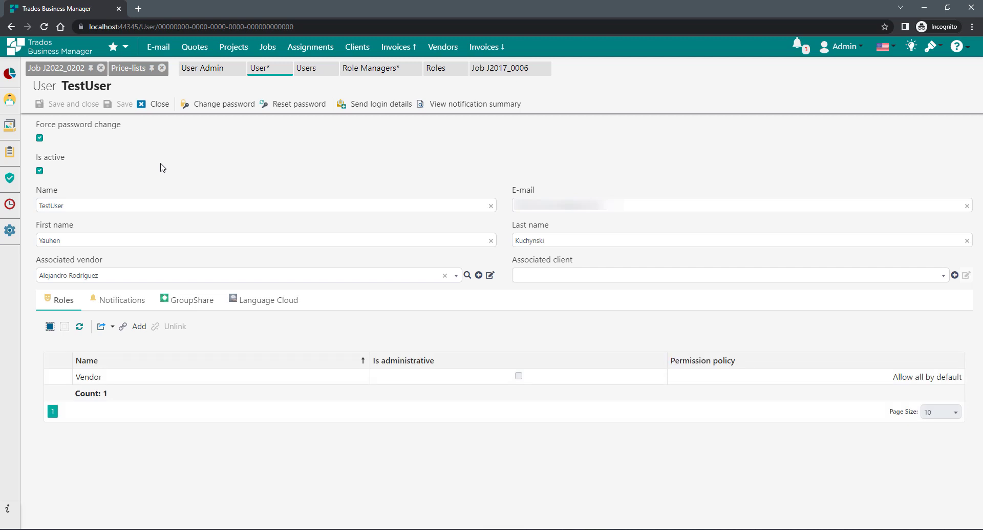
click(369, 110)
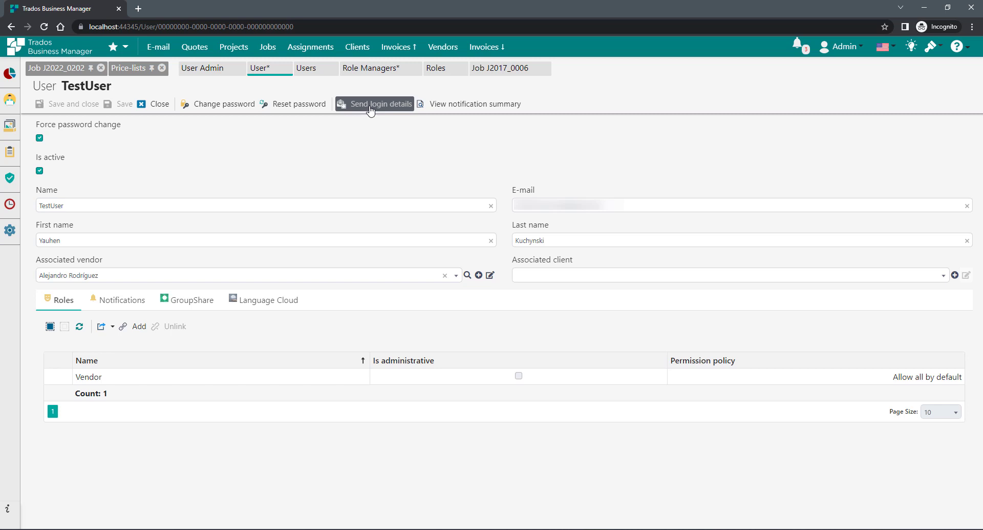
click(370, 104)
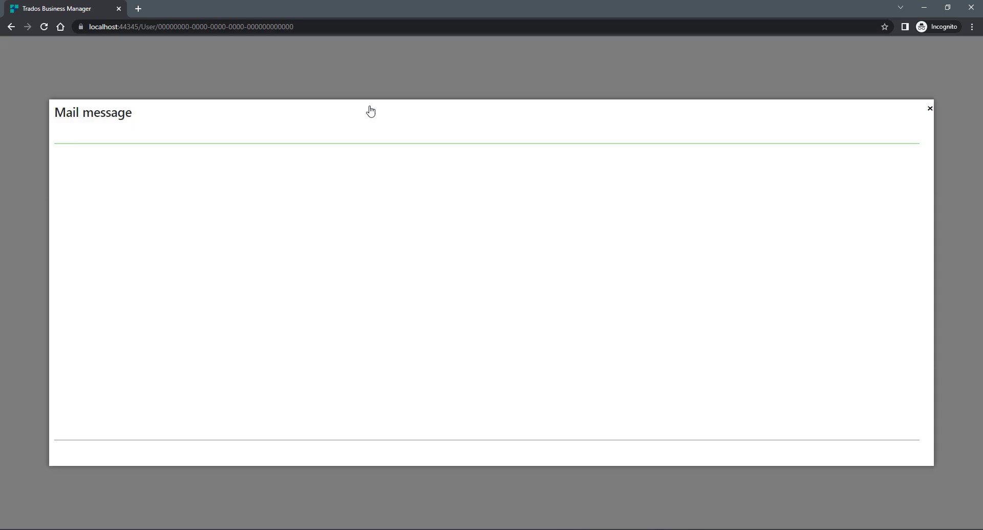
scroll(347, 339, down, 2)
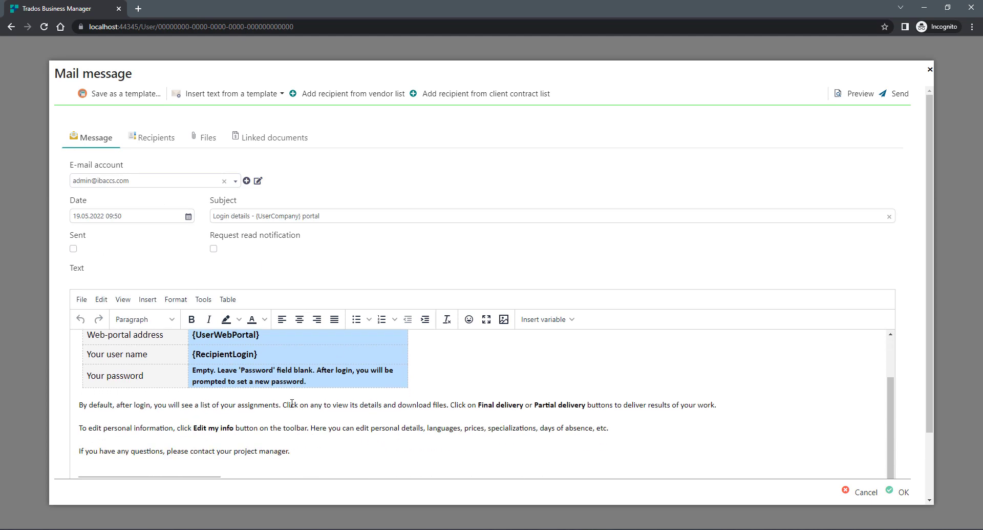
scroll(347, 339, up, 2)
click(853, 97)
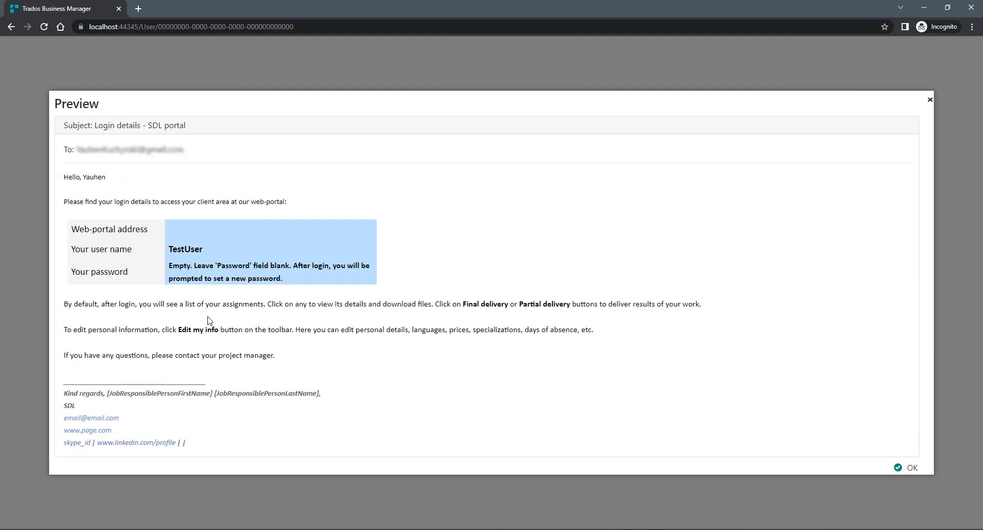
click(908, 467)
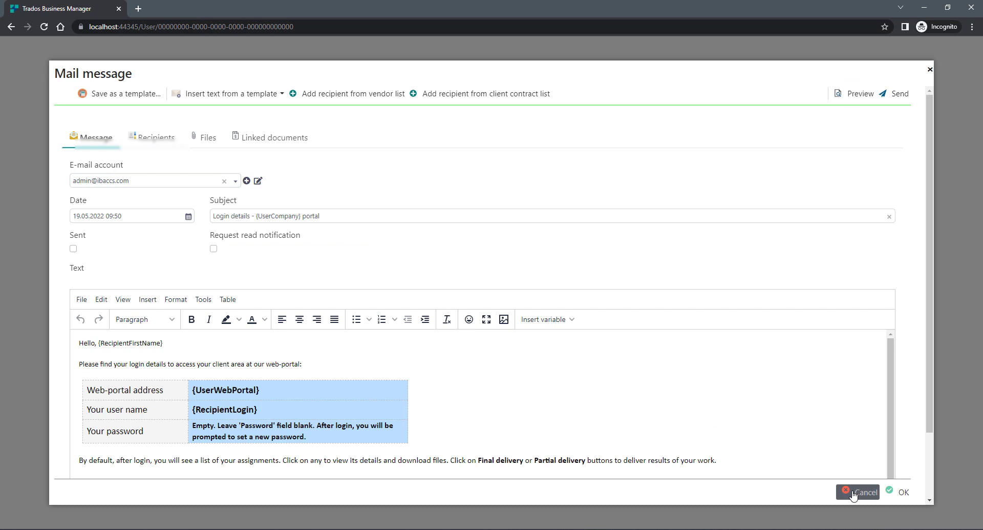
click(859, 491)
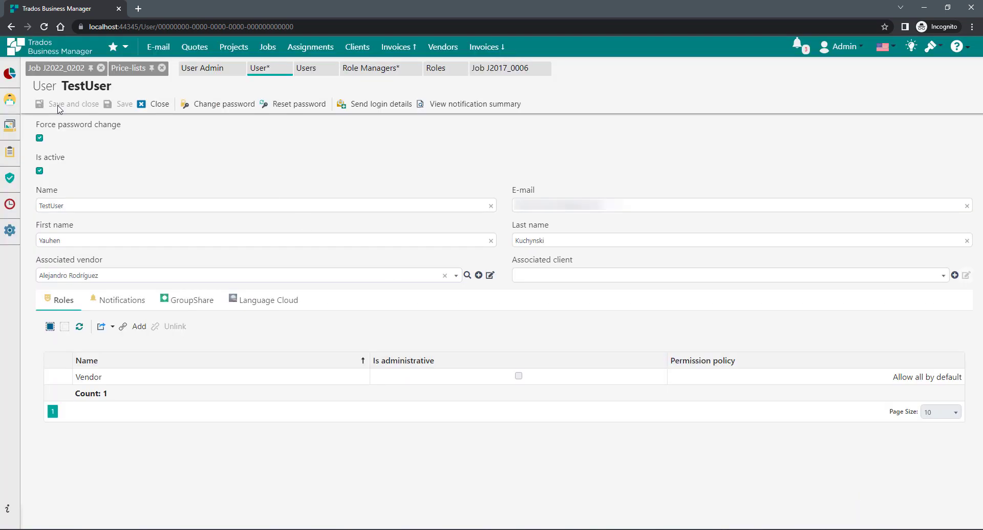
drag(68, 86, 114, 87)
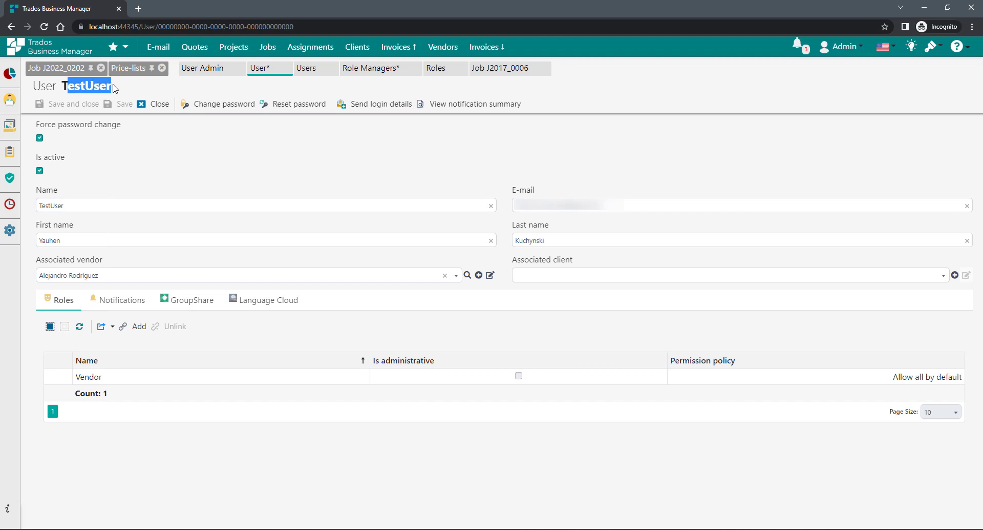
click(179, 173)
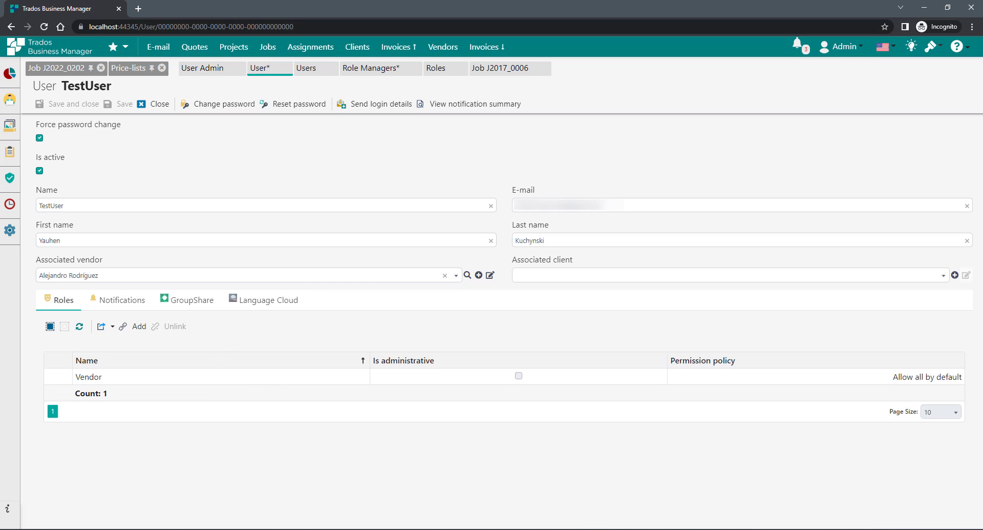
- Sign in as TestUser in the other browser, correcting the typed user name to TestUser
key(alt+Tab)
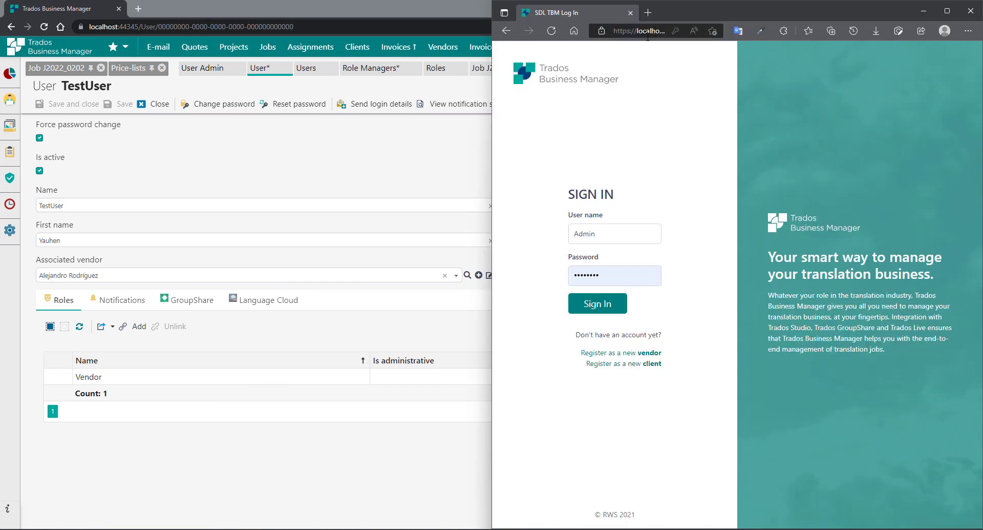
double_click(611, 230)
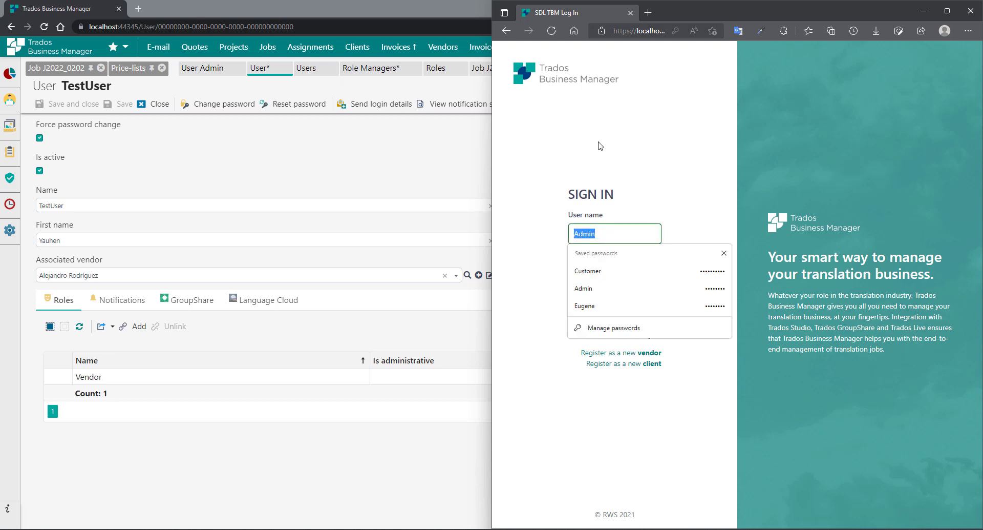
text(TstUse)
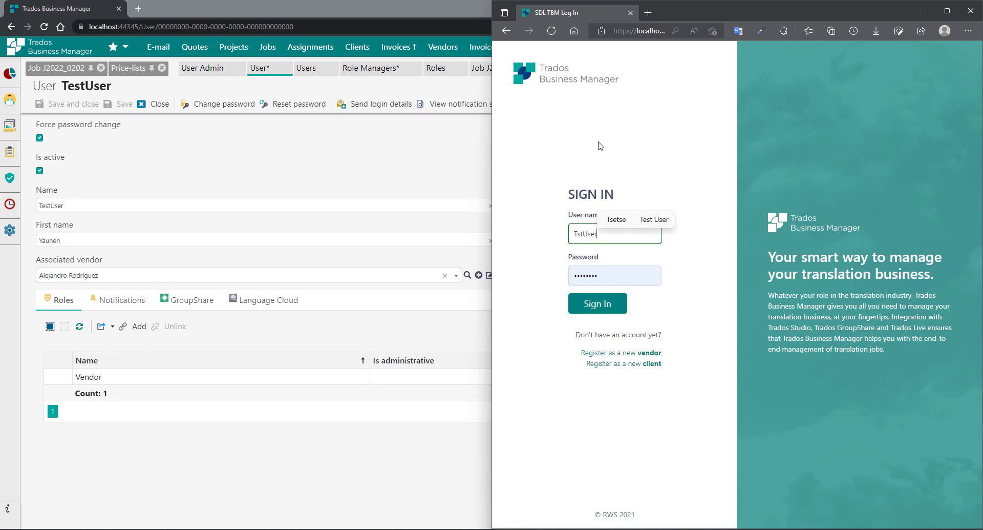
text(r)
key(Home)
key(Right)
text(e)
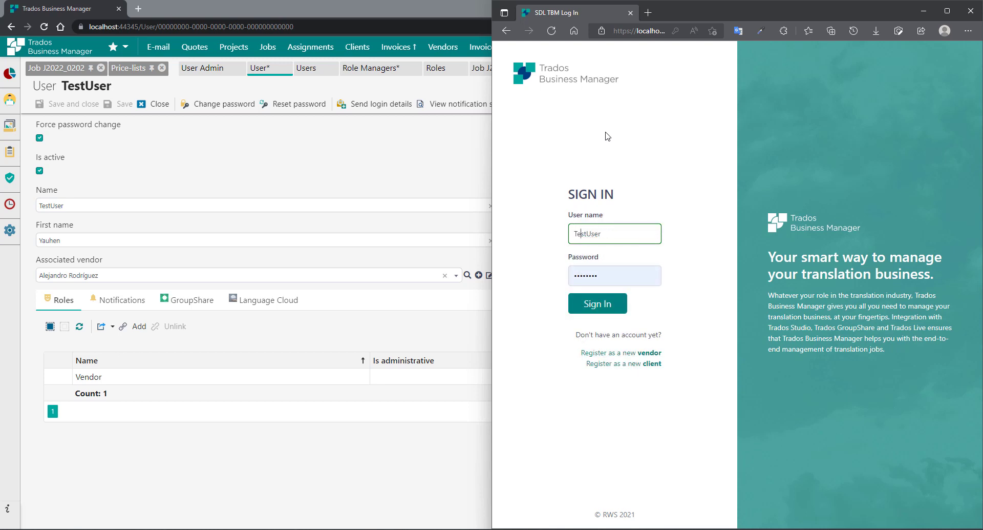
key(Tab)
key(BackSpace)
click(546, 188)
click(589, 307)
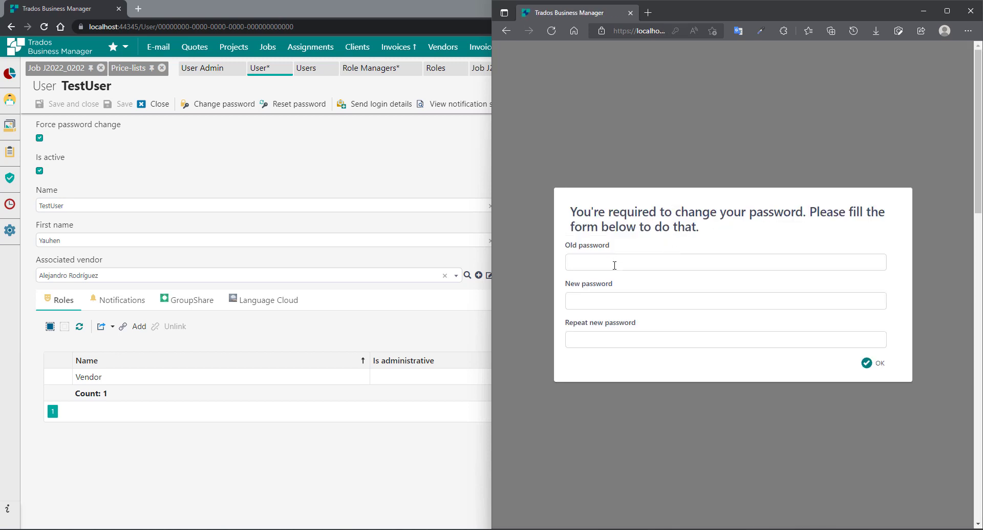
- Dismiss saved-password suggestions on the forced password-change prompt and return to the admin's TestUser form
click(615, 265)
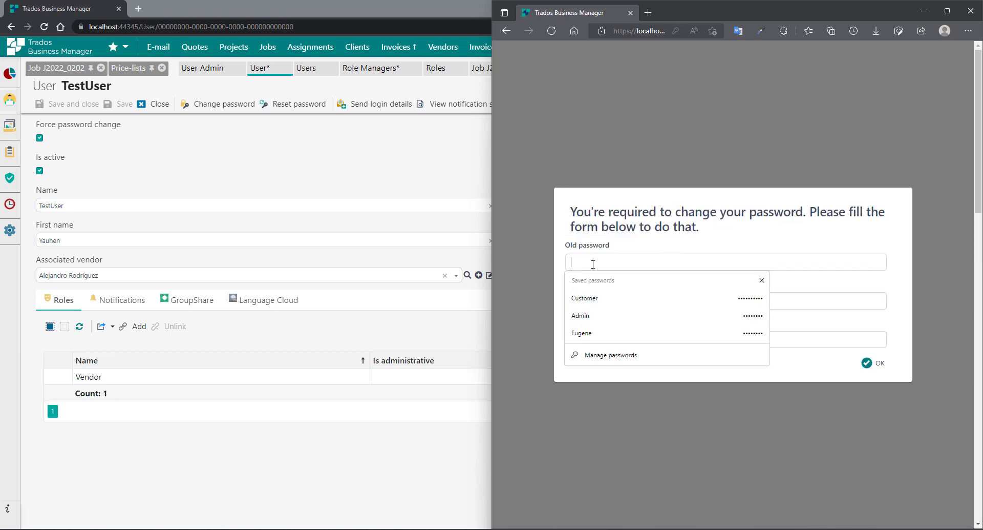
click(809, 240)
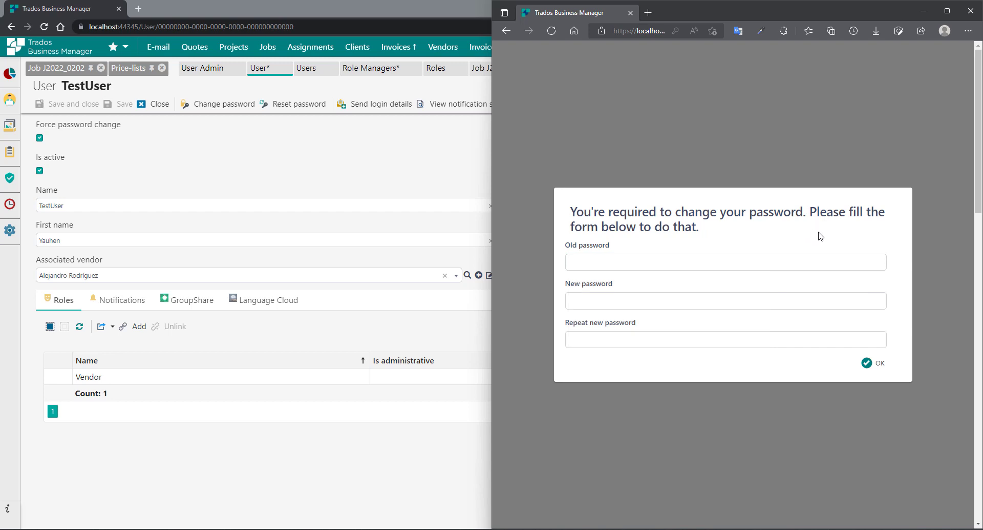
click(593, 303)
click(809, 376)
click(347, 156)
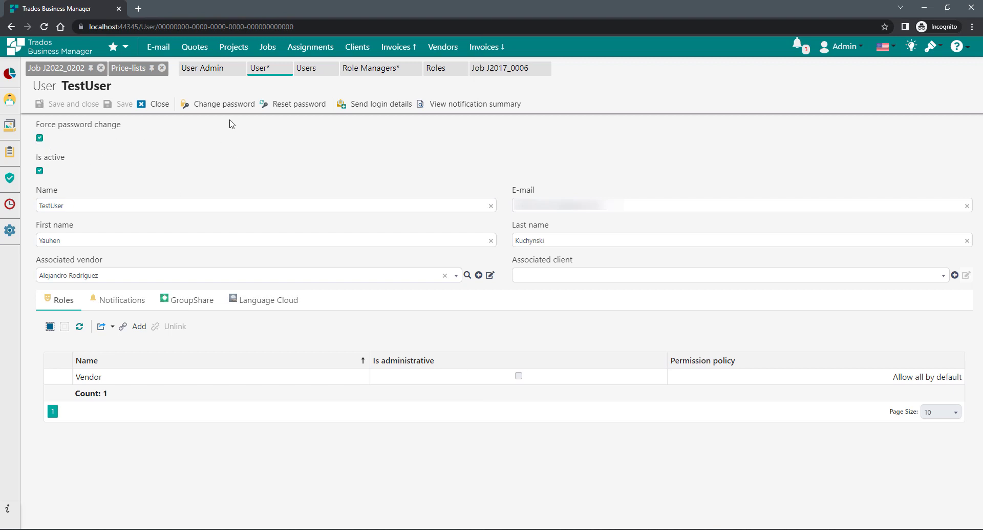
- Enter and repeat a new password for TestUser, confirm it, and acknowledge the Success message
click(205, 105)
click(353, 294)
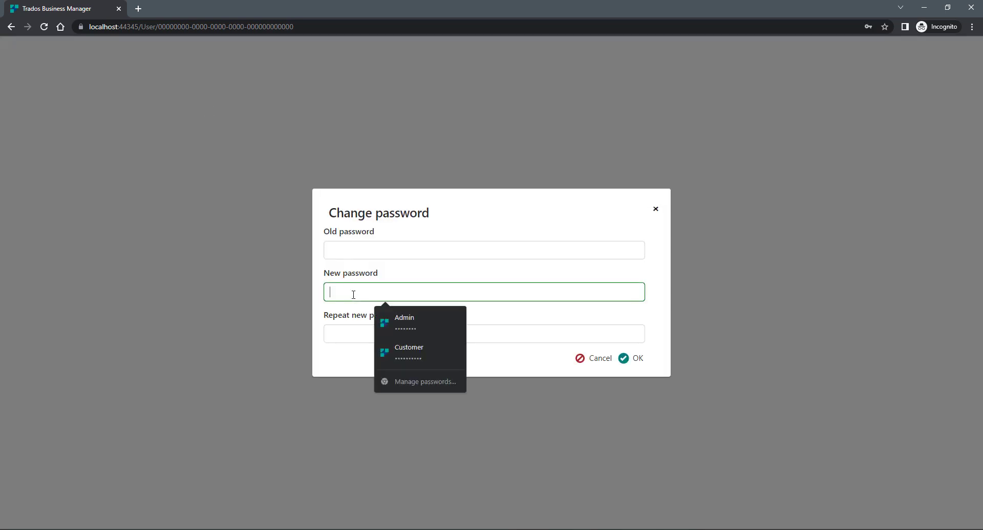
text(••)
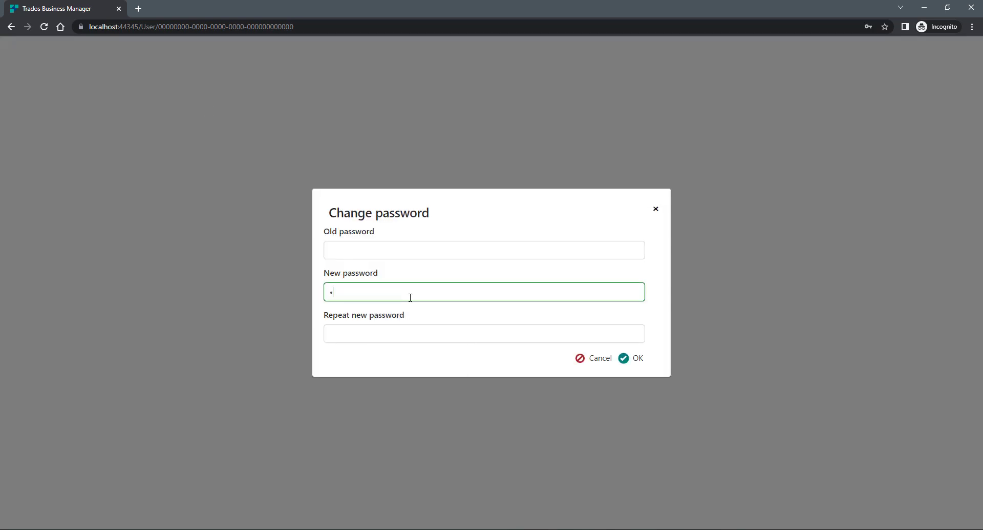
key(BackSpace)
text(•••••••••)
key(Tab)
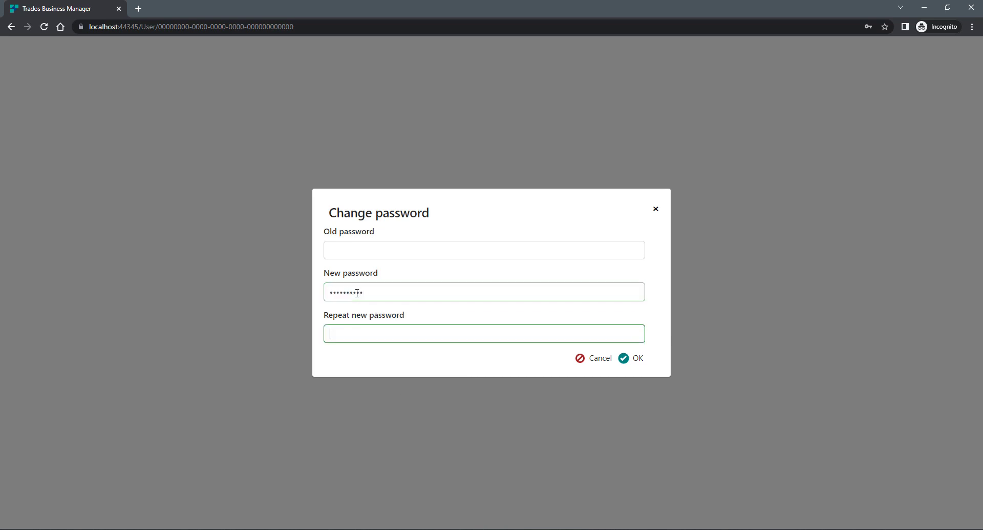
text(••)
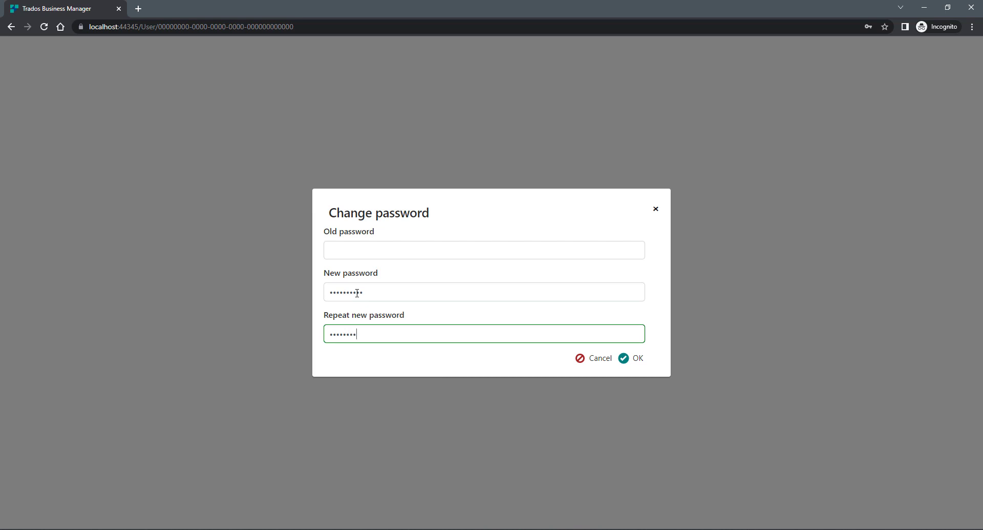
click(636, 358)
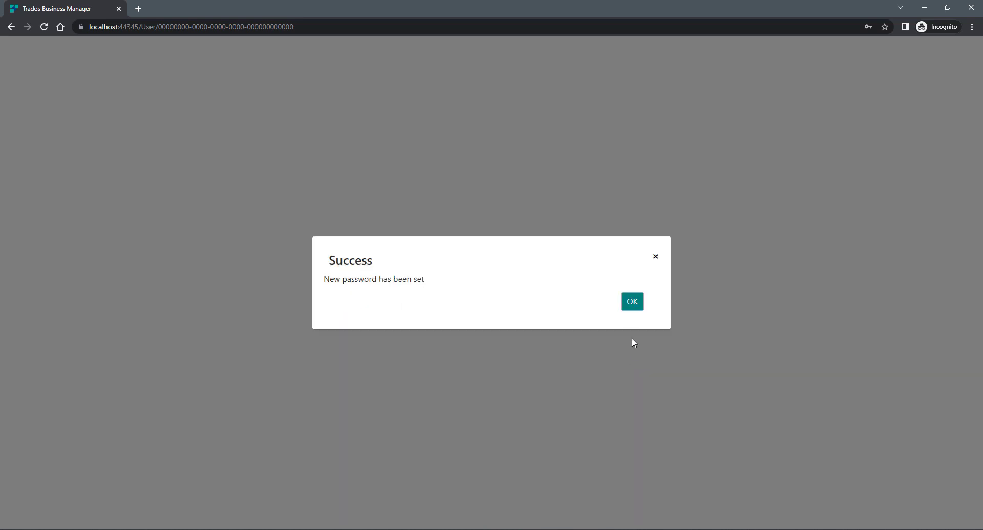
click(635, 305)
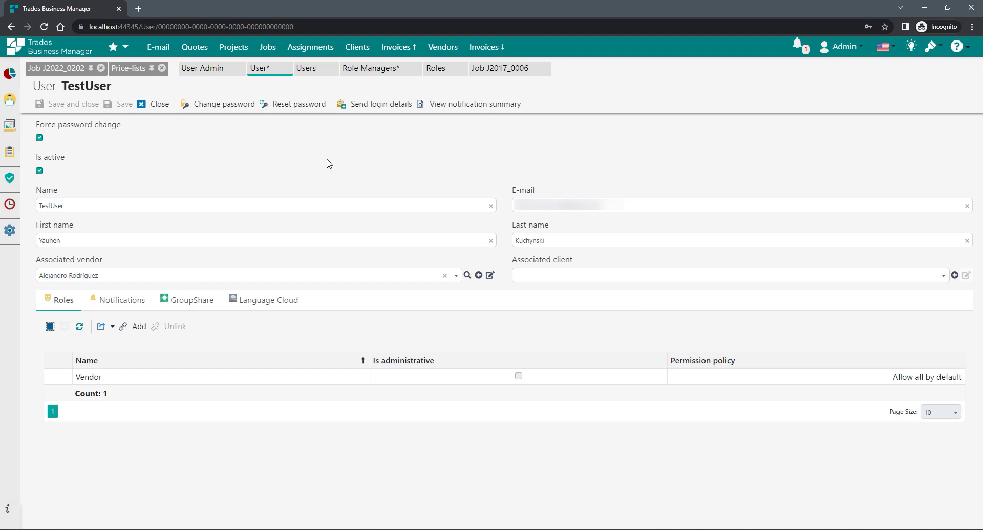
click(374, 105)
scroll(367, 363, down, 1)
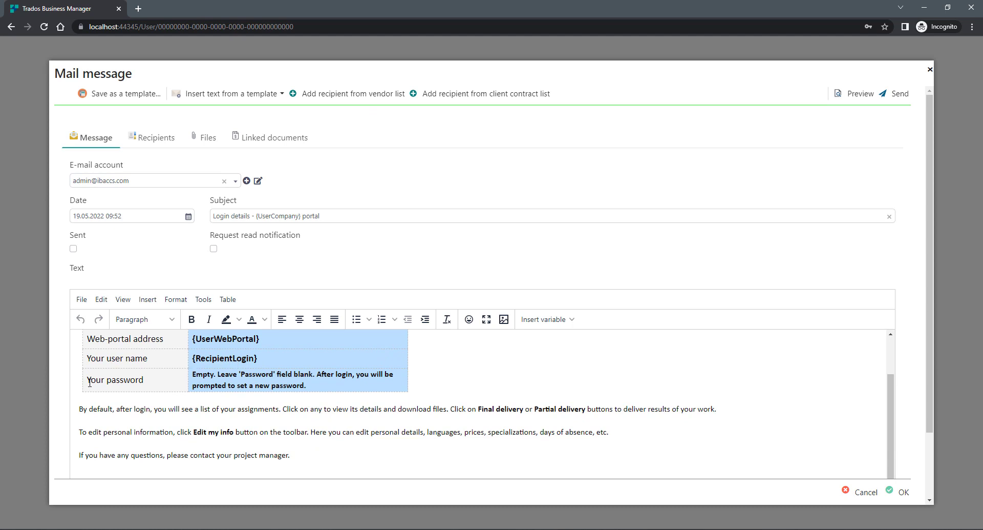
drag(90, 382, 196, 379)
click(231, 384)
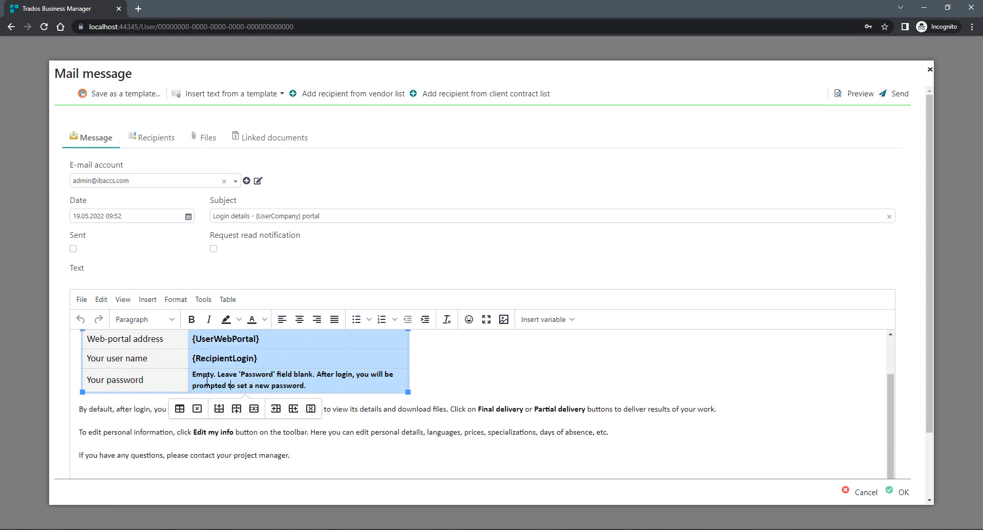
double_click(195, 376)
click(227, 375)
drag(193, 375, 337, 387)
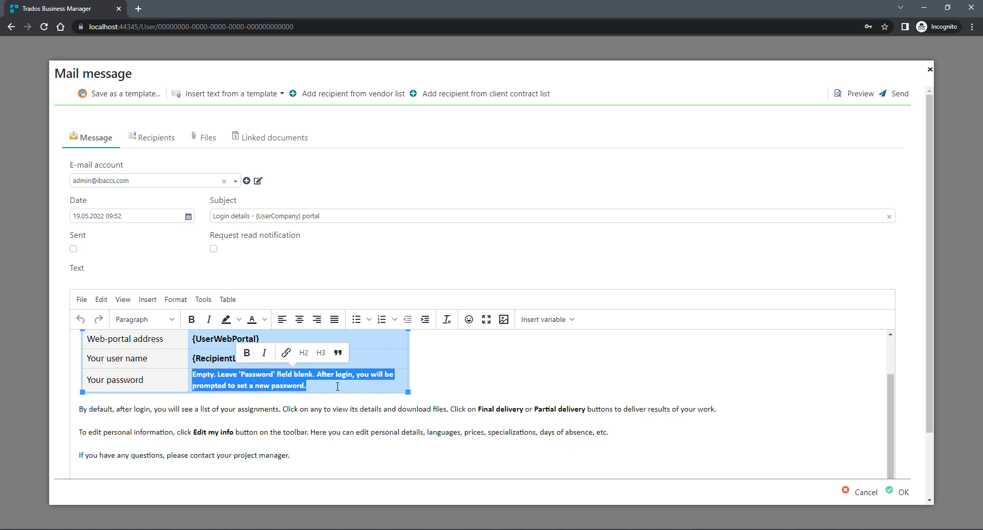
key(Delete)
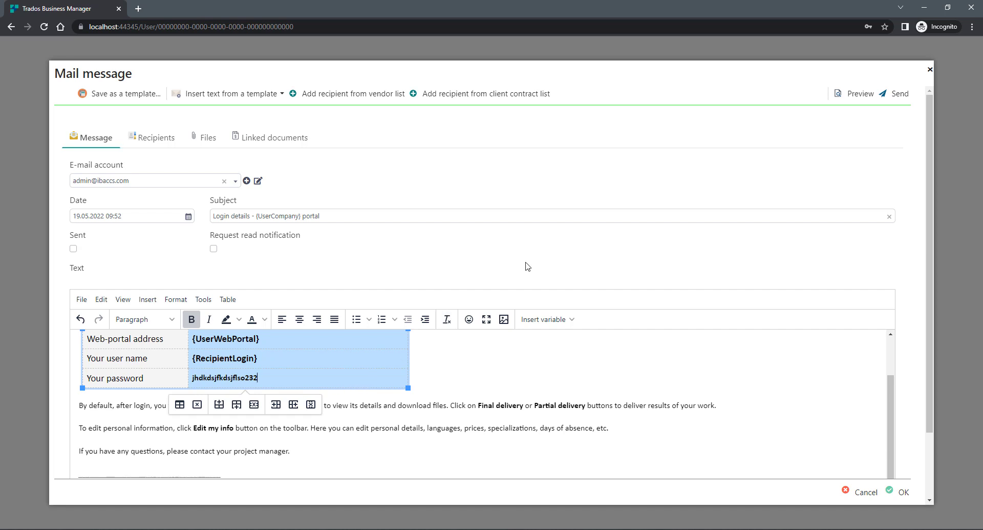
click(865, 490)
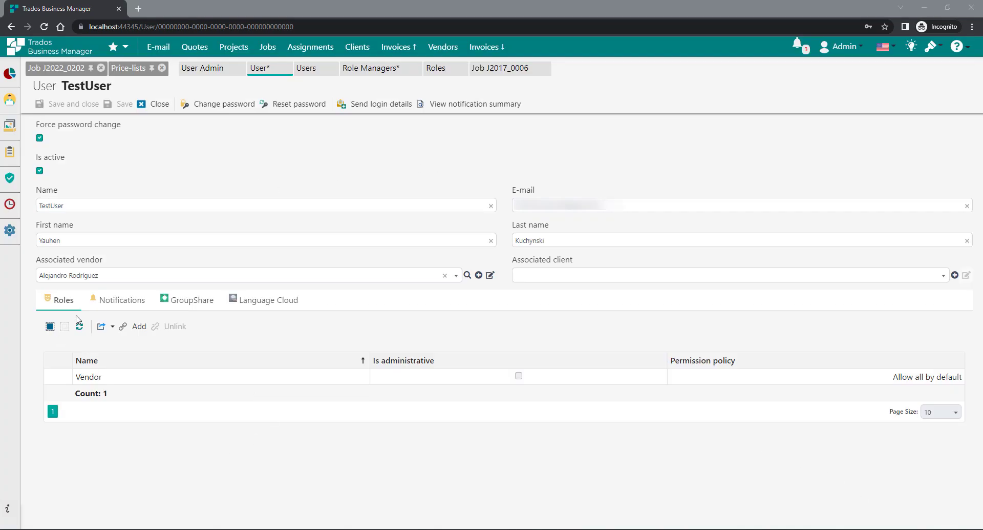
- Set TestUser's notification method to Both and save the user
click(118, 301)
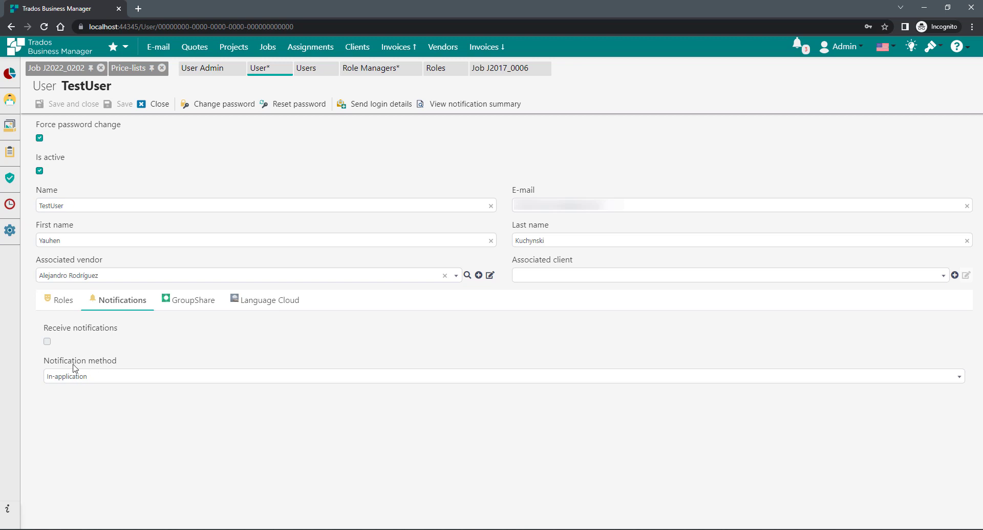
click(122, 377)
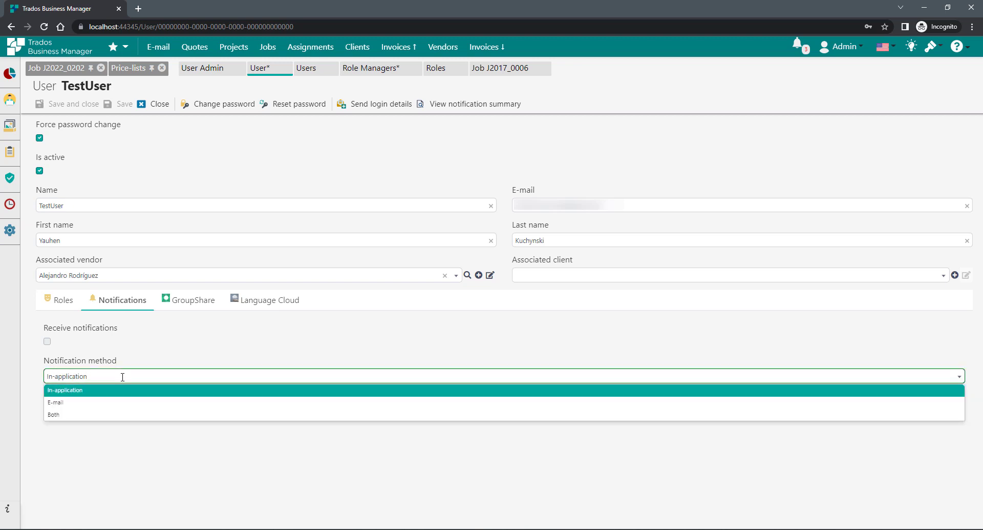
click(62, 415)
click(101, 378)
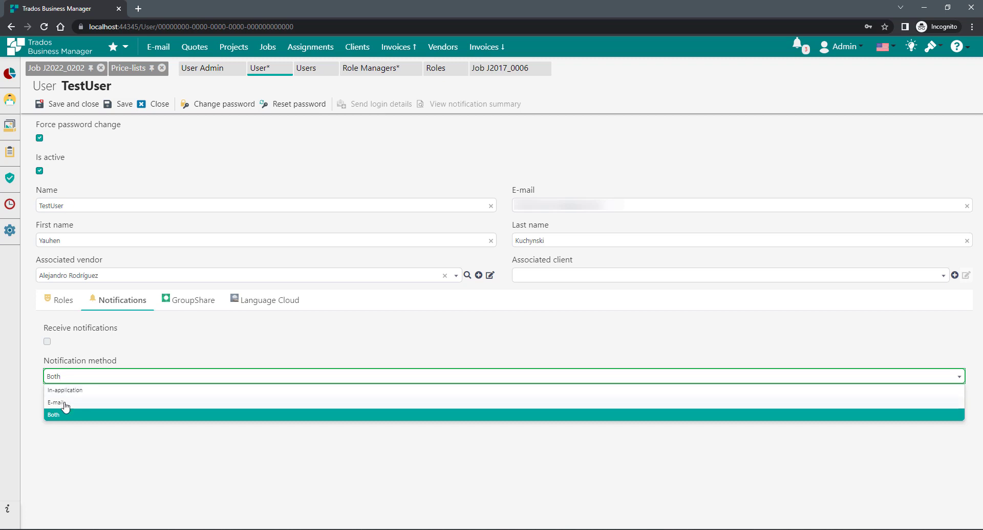
click(109, 459)
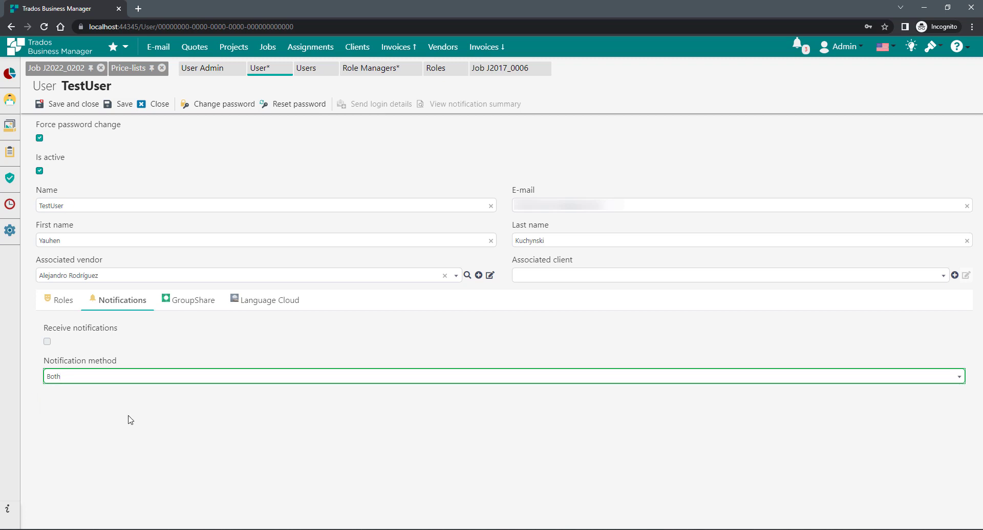
click(122, 104)
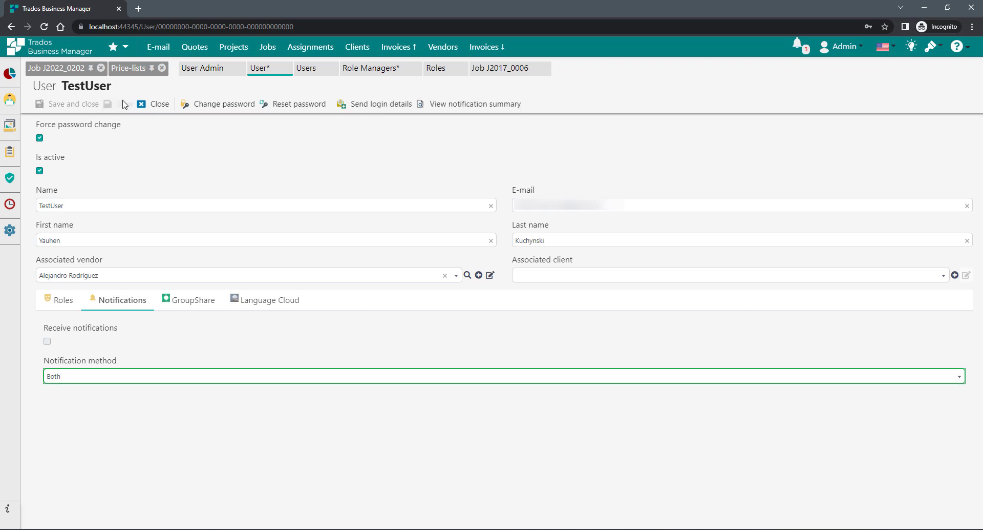
- Turn off Force password change, save, and reload the vendor's browser session
click(39, 139)
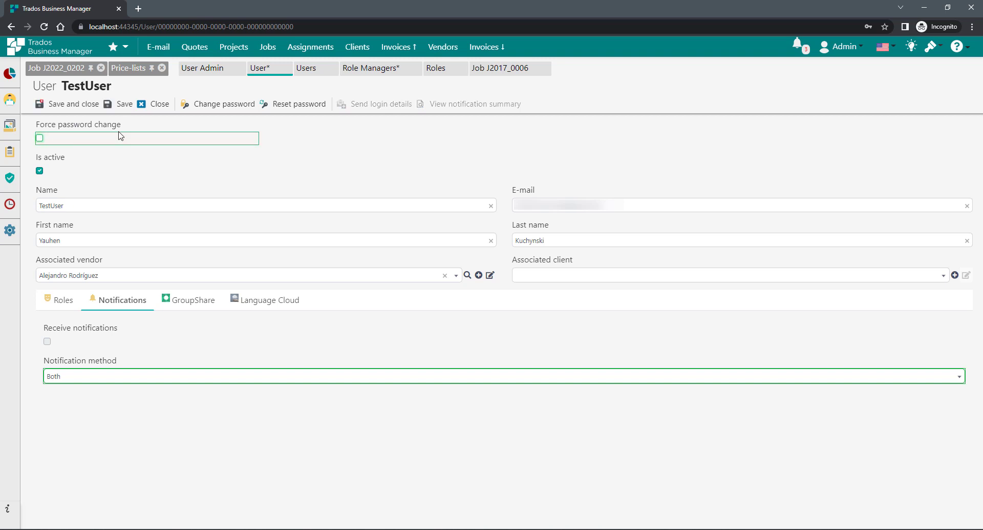
click(118, 104)
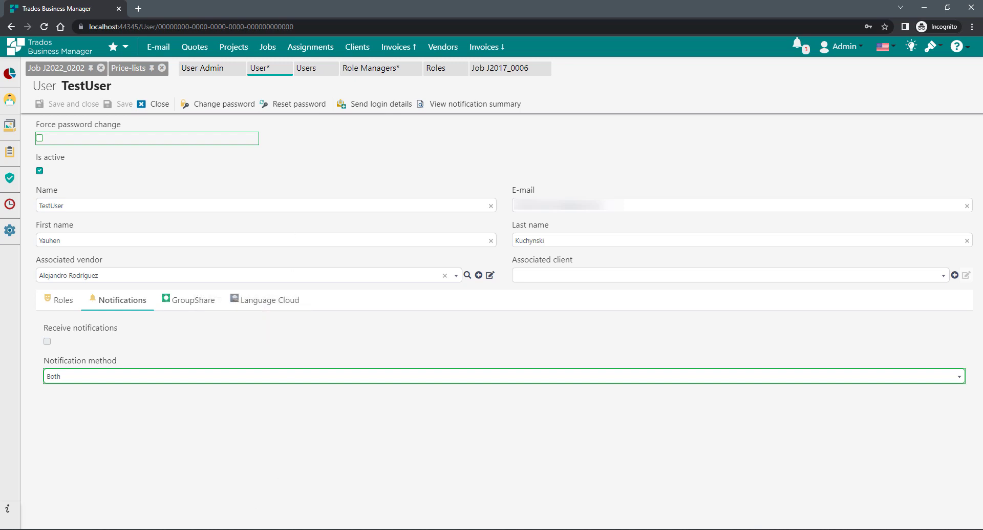
key(alt+Tab)
key(F5)
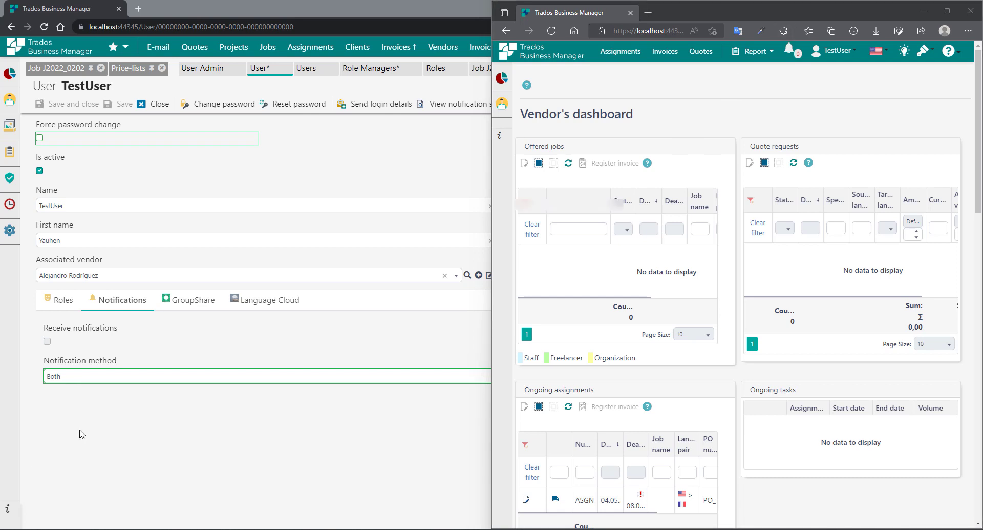
- Bring the admin's User TestUser form in front of the vendor's window
click(119, 429)
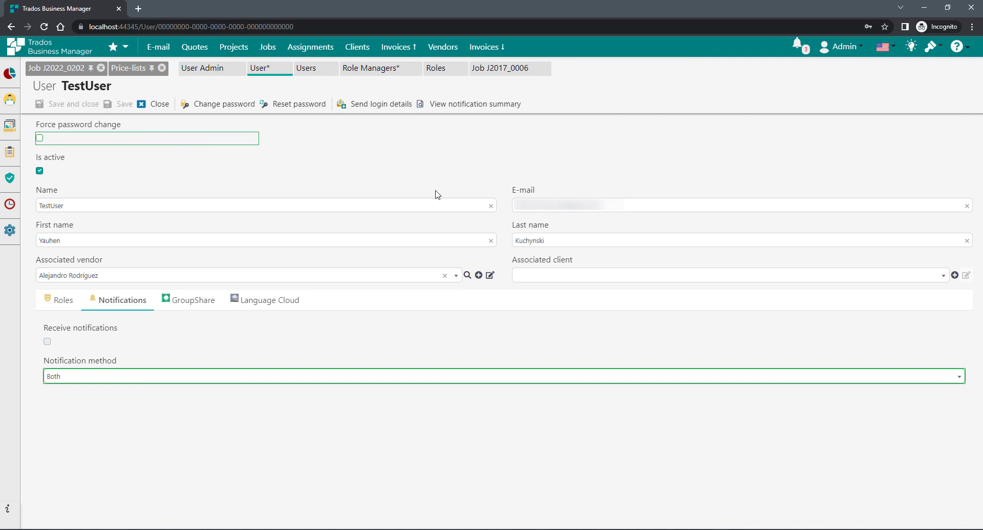
- Open Vendors and select five vendors, including DE Vendor me2 and the Hindi-speaking freelancer
click(441, 52)
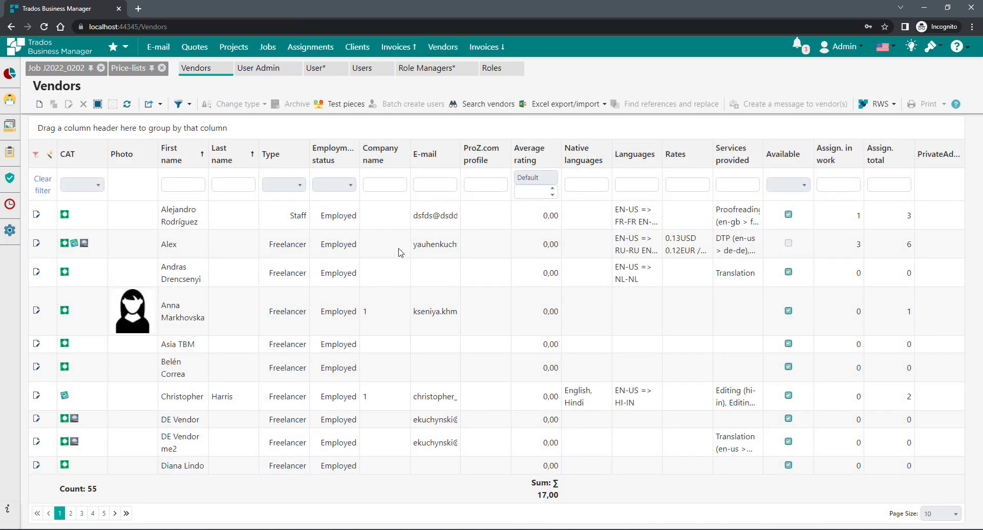
click(347, 226)
ctrl+click(313, 272)
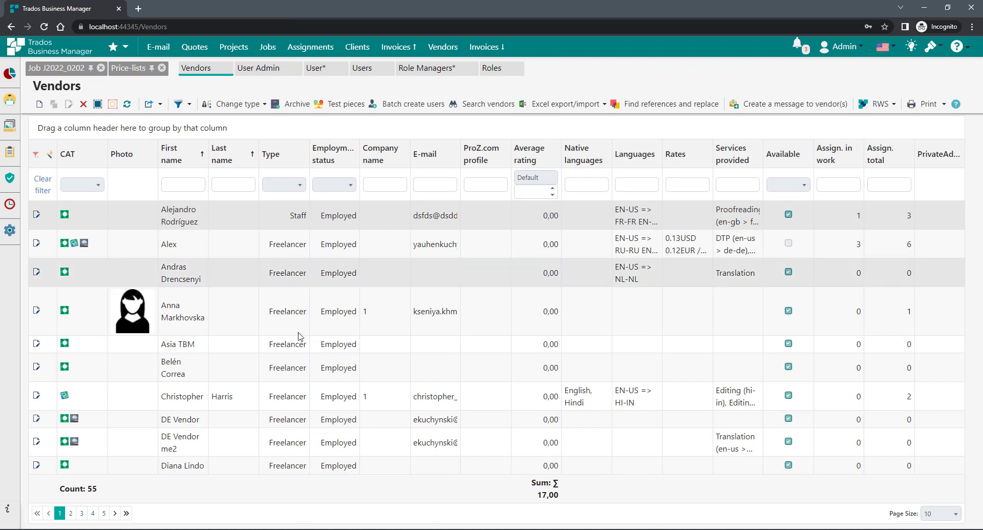
ctrl+click(296, 367)
ctrl+click(291, 434)
ctrl+click(429, 395)
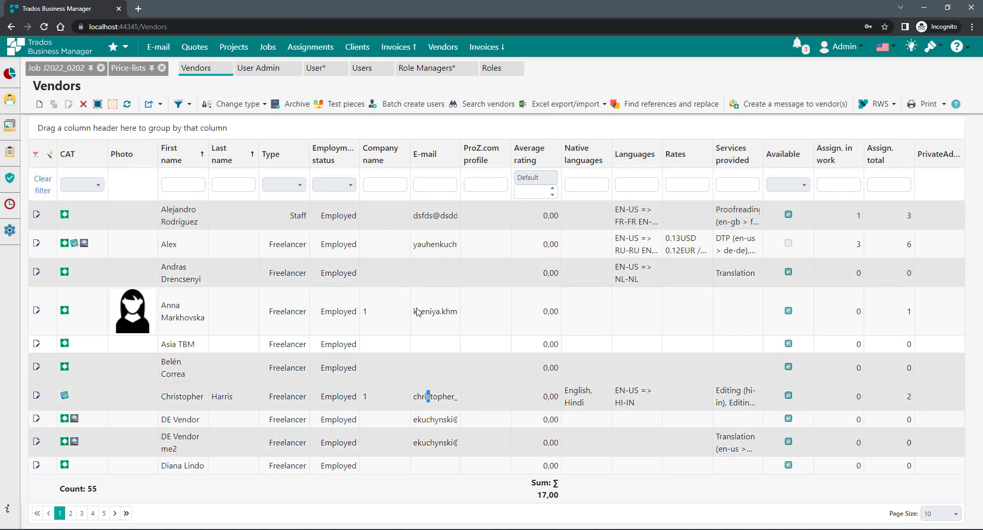
click(411, 104)
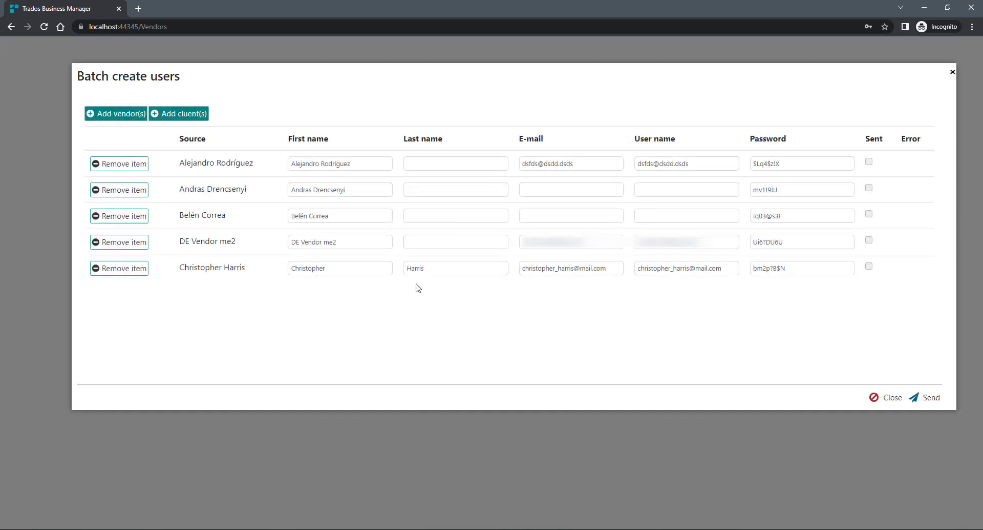
drag(181, 162, 211, 251)
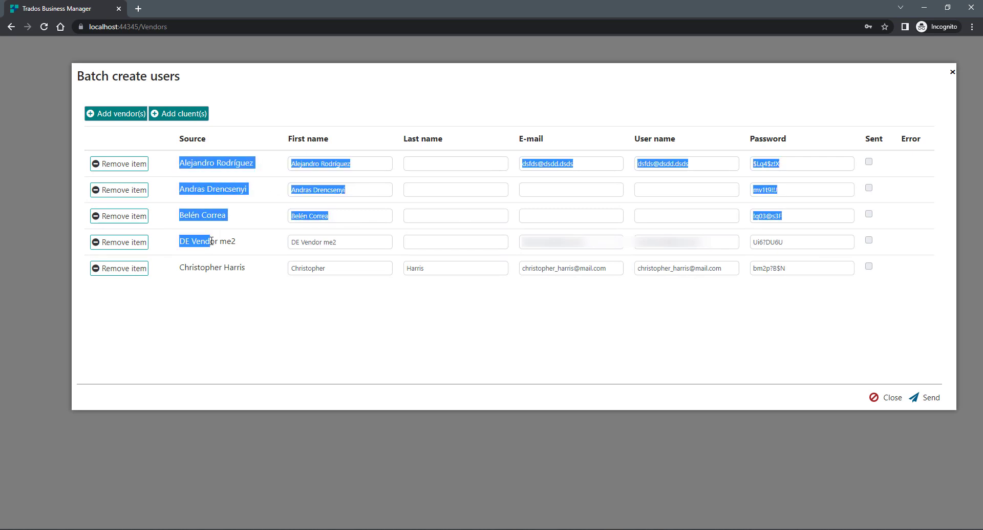
click(232, 267)
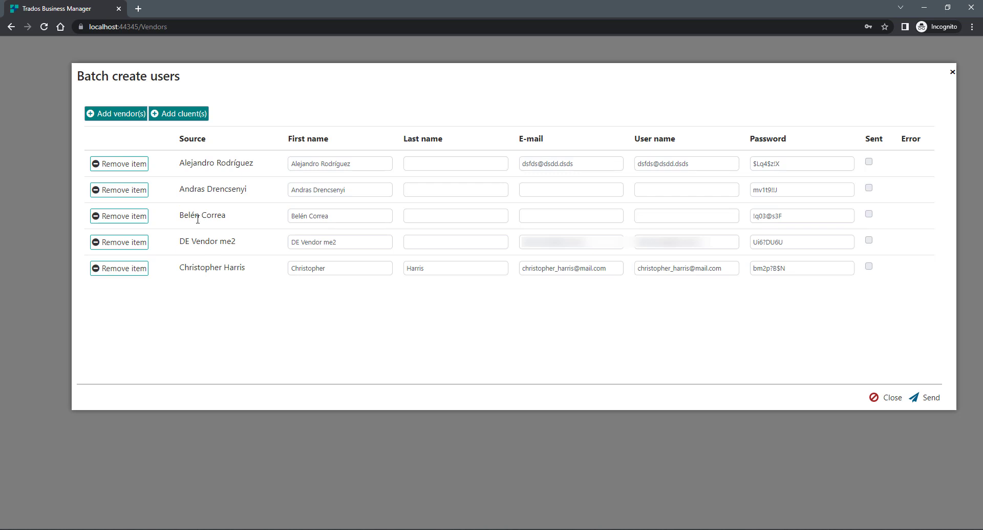
double_click(367, 165)
drag(367, 165, 327, 168)
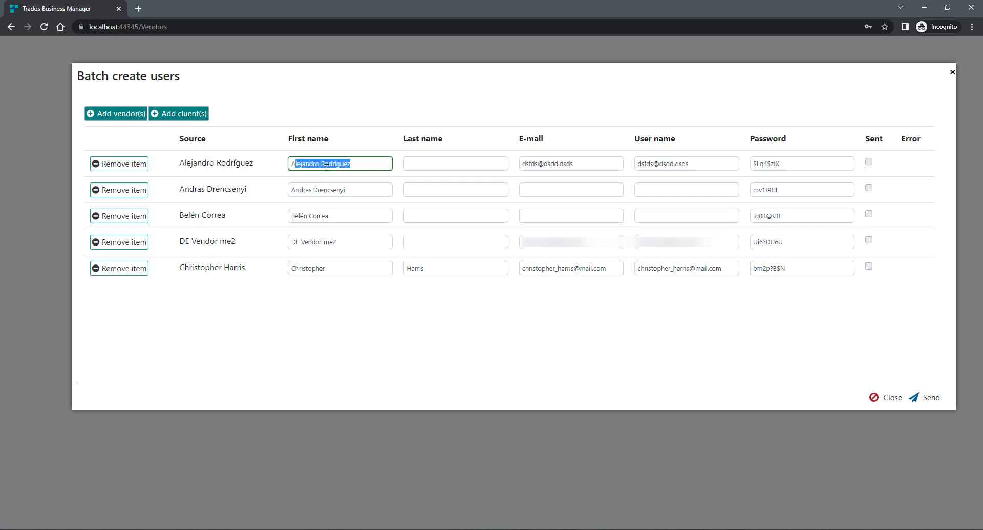
click(438, 162)
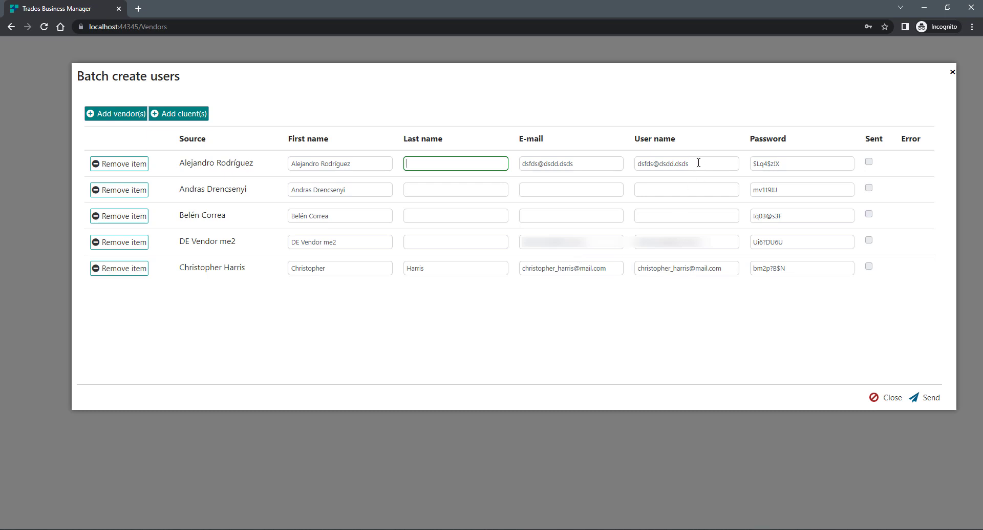
triple_click(658, 170)
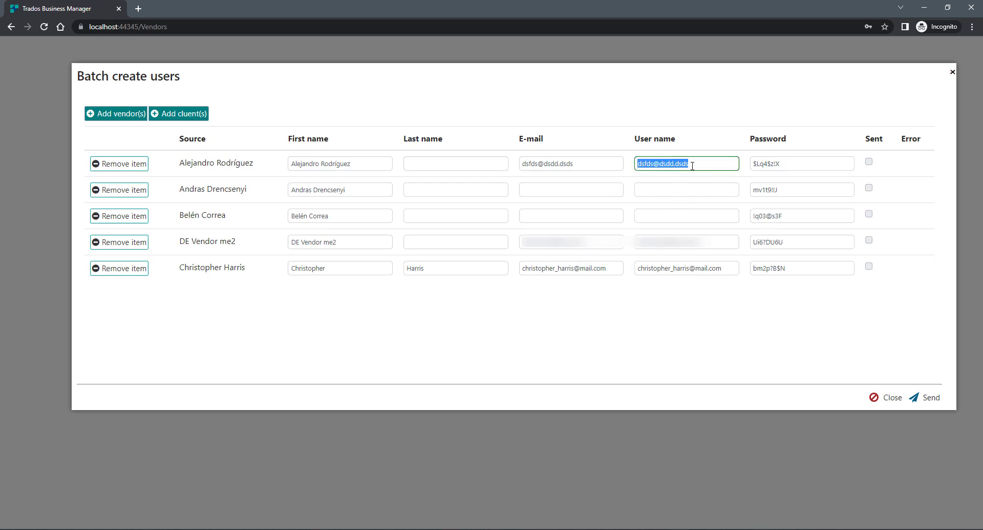
triple_click(800, 167)
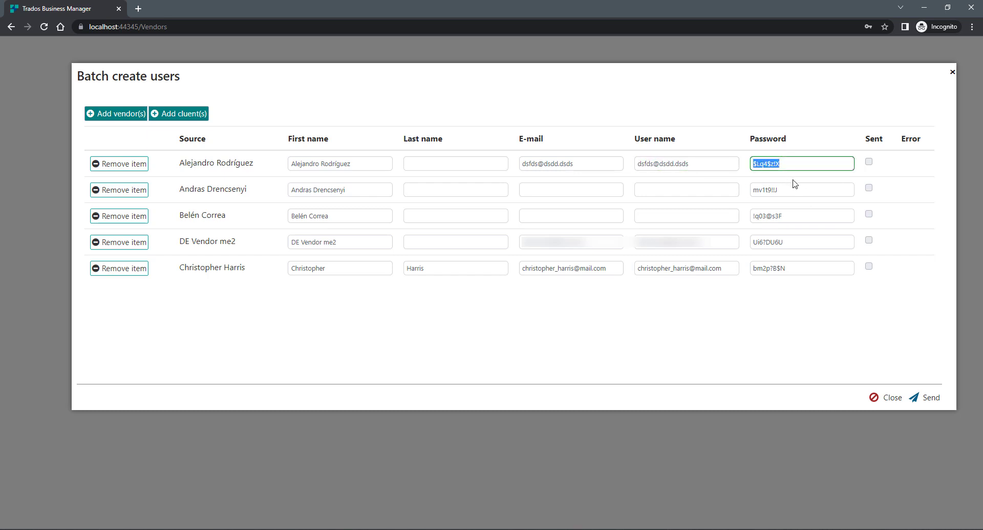
click(793, 164)
triple_click(772, 164)
click(701, 165)
key(ctrl+a)
drag(587, 165, 530, 197)
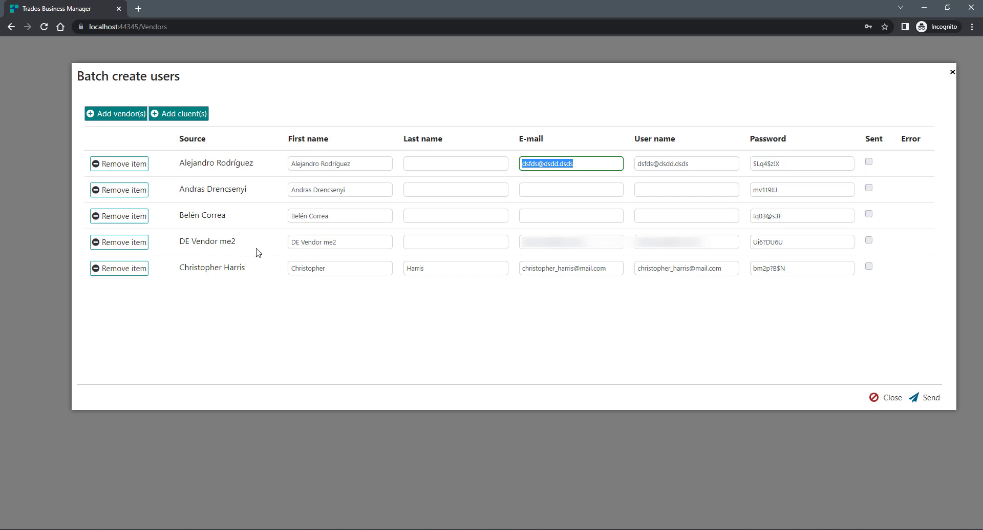
click(476, 343)
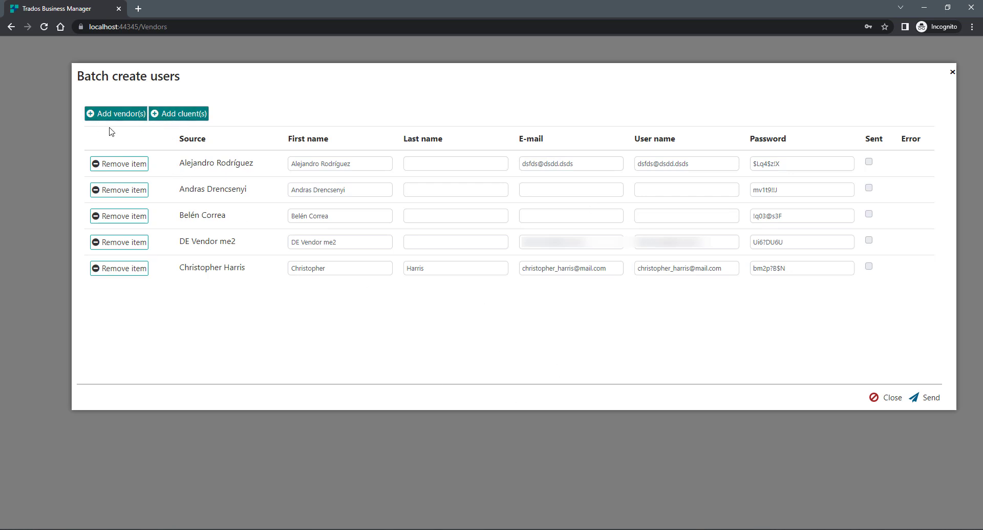
- Add the last vendor in the grid to the batch, making six, then close Batch create users
click(121, 113)
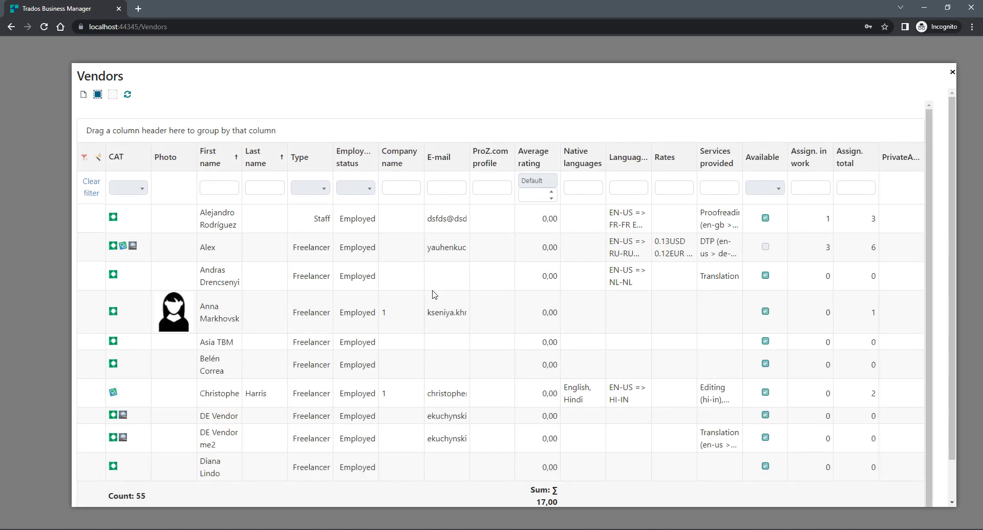
click(381, 478)
scroll(389, 476, down, 2)
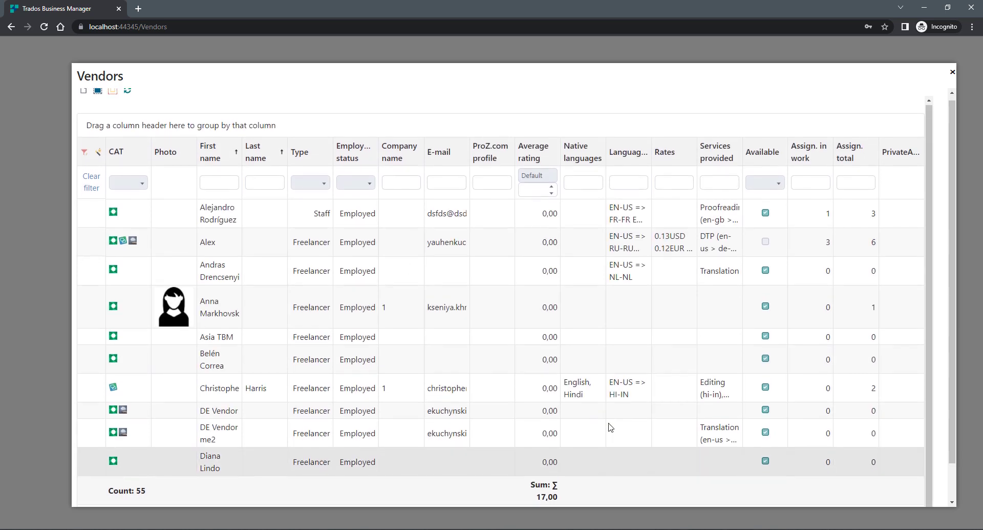
click(906, 499)
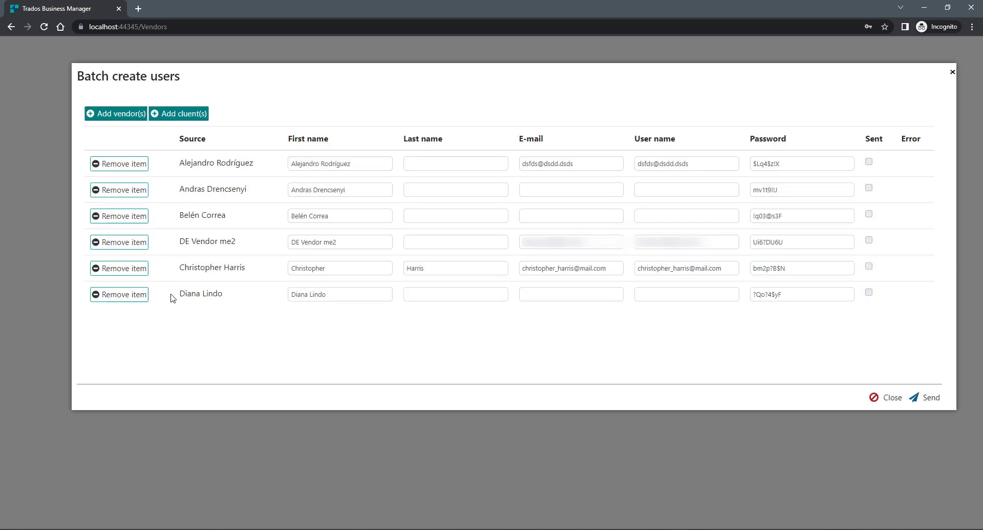
drag(172, 294, 351, 342)
click(368, 342)
click(953, 72)
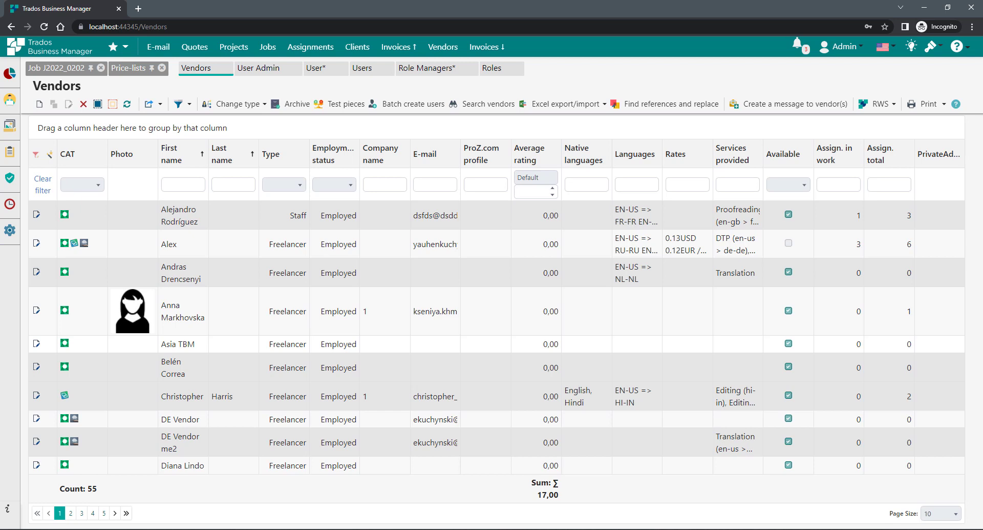
- Switch to the vendor's window, scroll through its Vendor's dashboard, and open the user menu
click(154, 529)
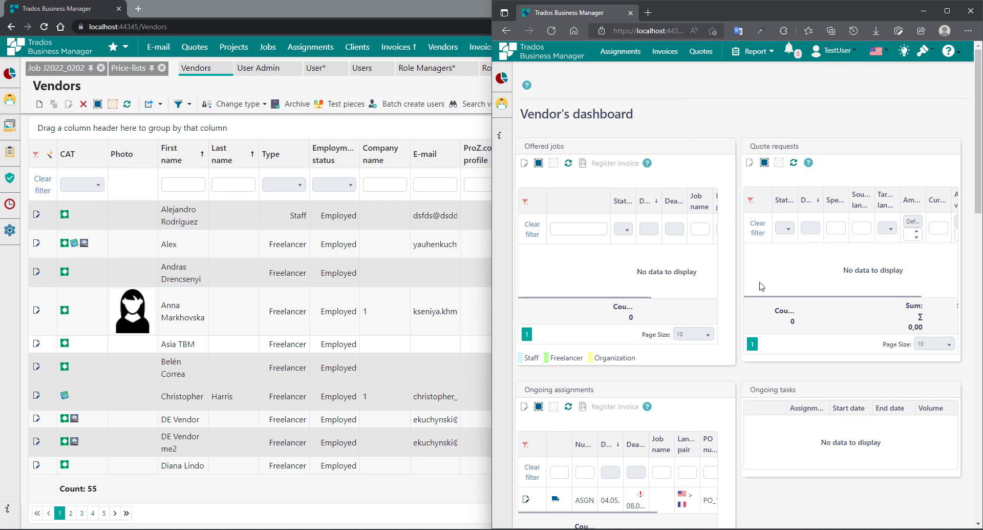
scroll(762, 281, down, 4)
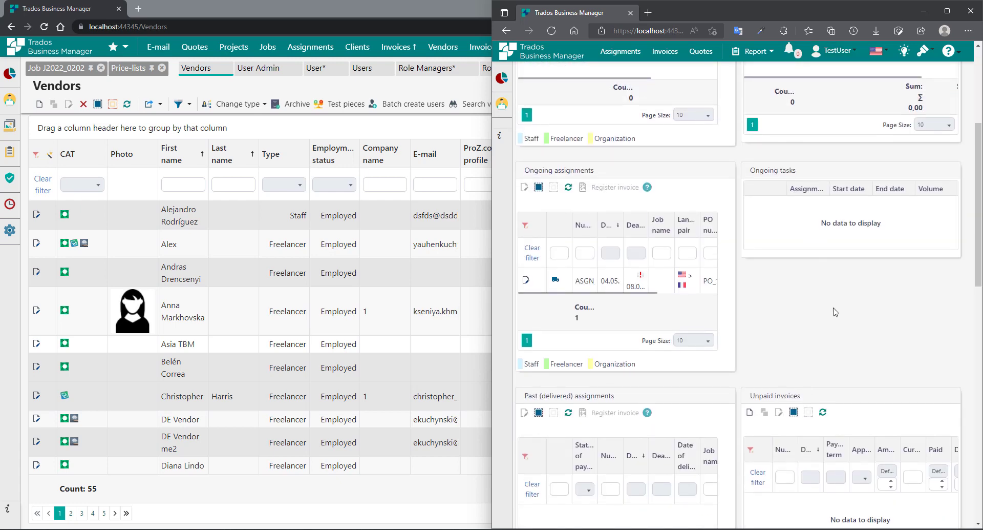
scroll(860, 307, up, 4)
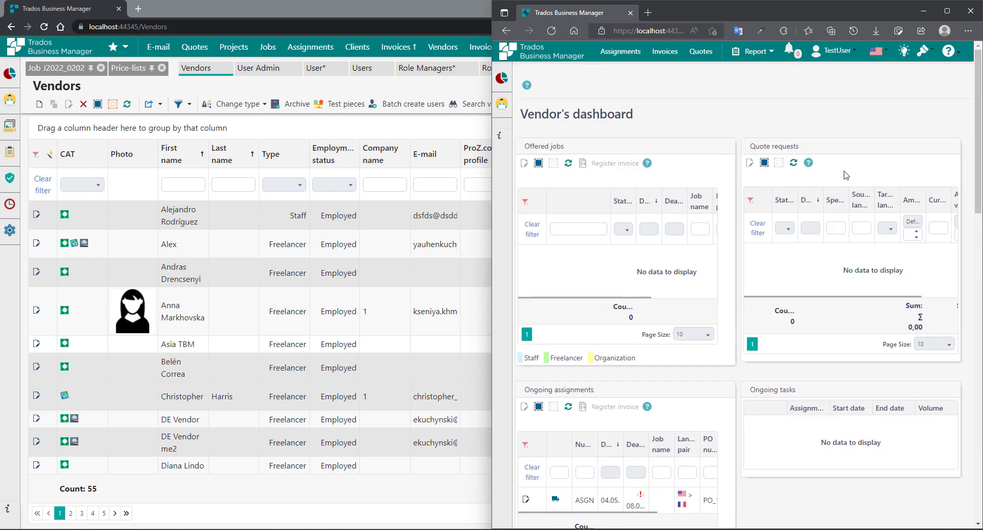
click(837, 53)
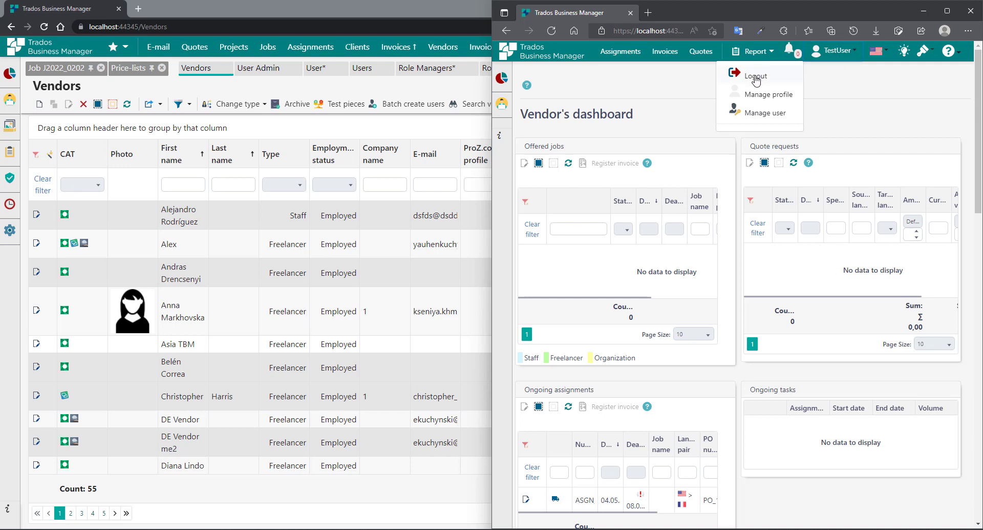
- Look at Manage user and Change password, then open Manage profile to show the vendor's Main data
click(760, 113)
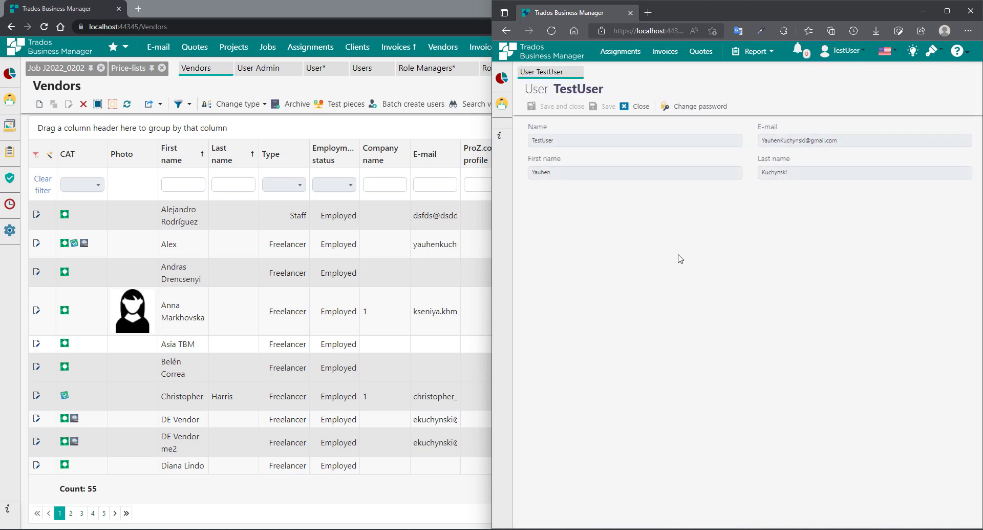
click(692, 107)
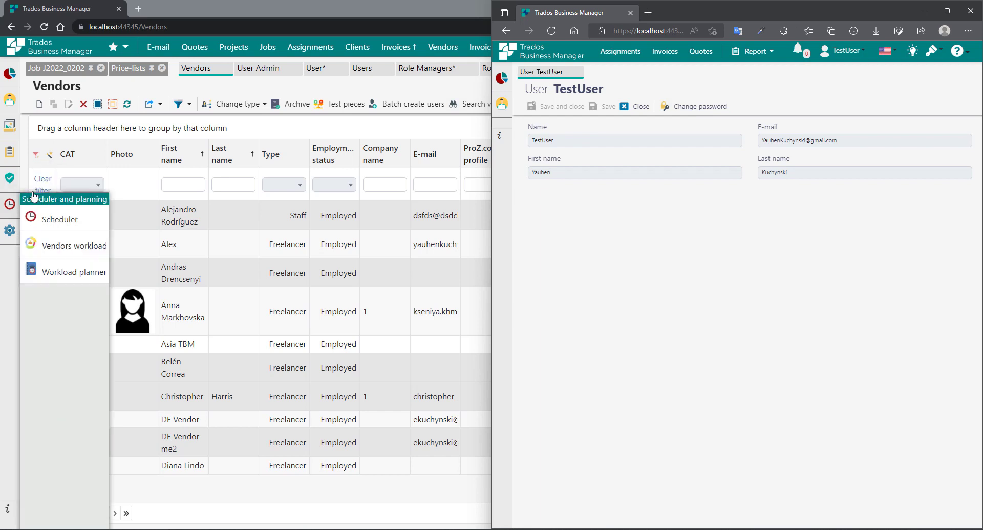
click(836, 52)
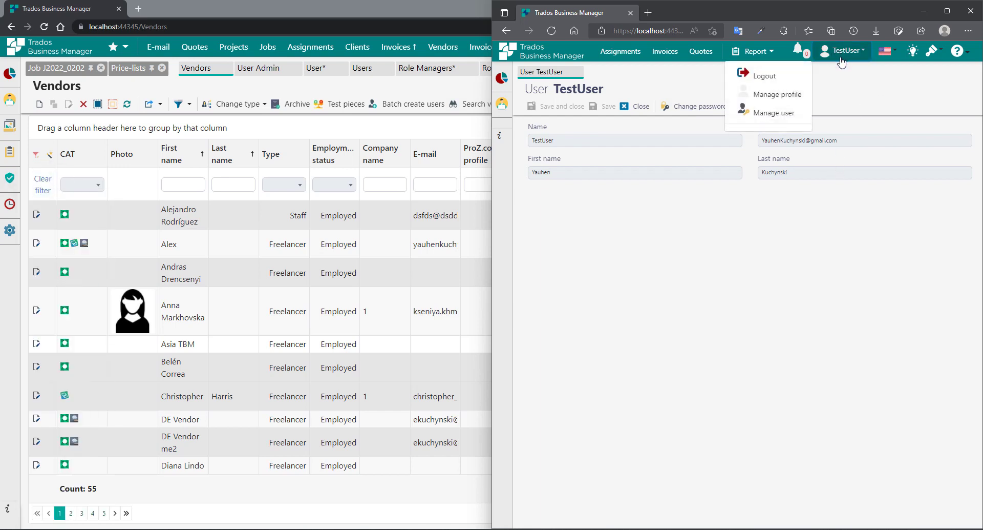
click(762, 96)
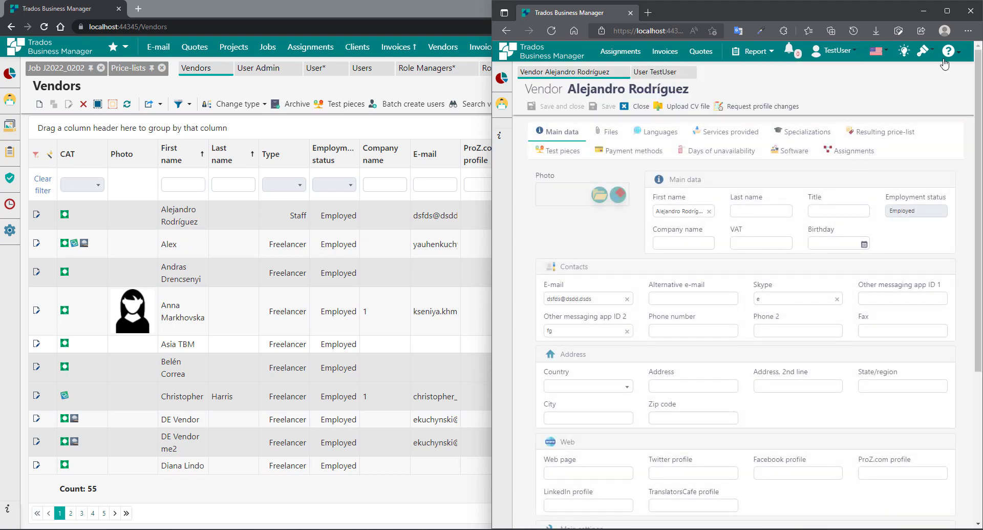
- Maximize the vendor's window and step through the First name, Last name, Title and Company name fields
click(948, 13)
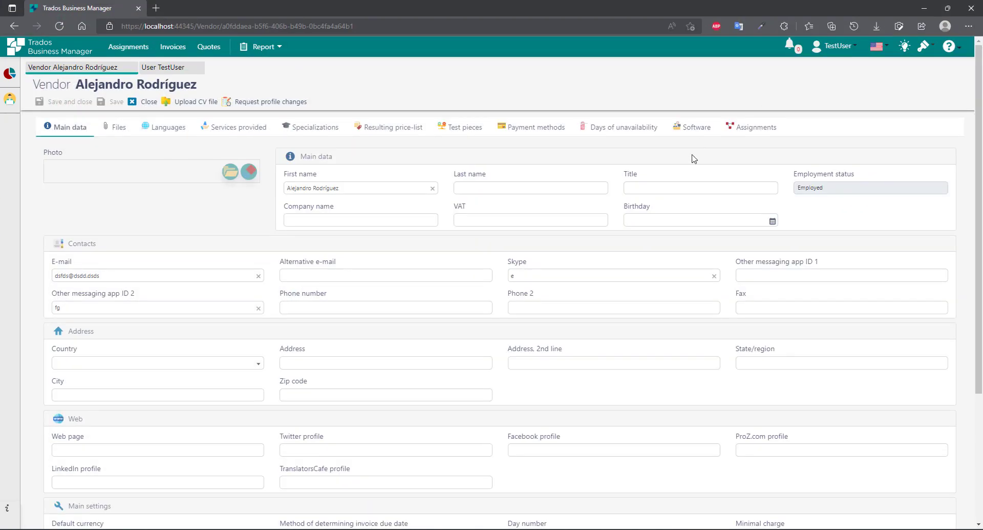
scroll(139, 303, down, 3)
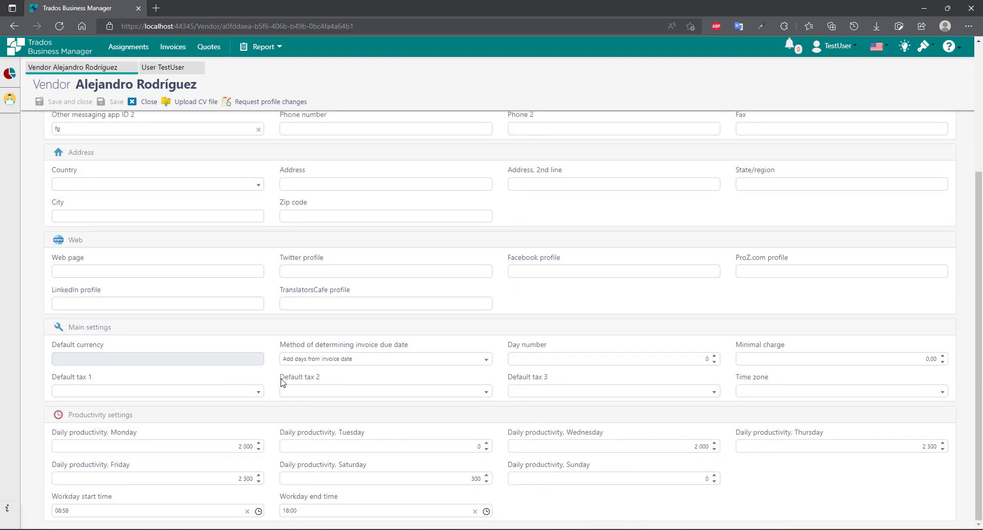
scroll(285, 409, up, 3)
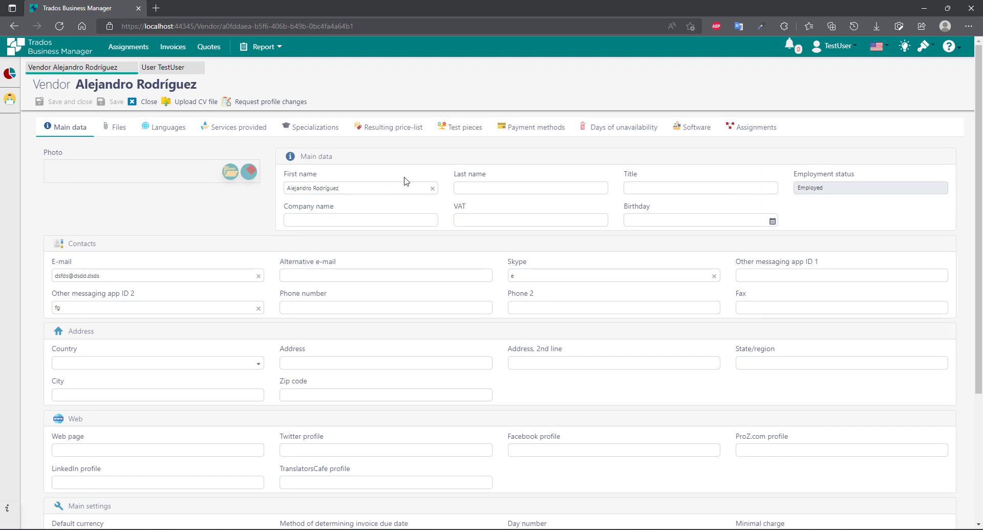
drag(399, 189, 187, 200)
click(482, 193)
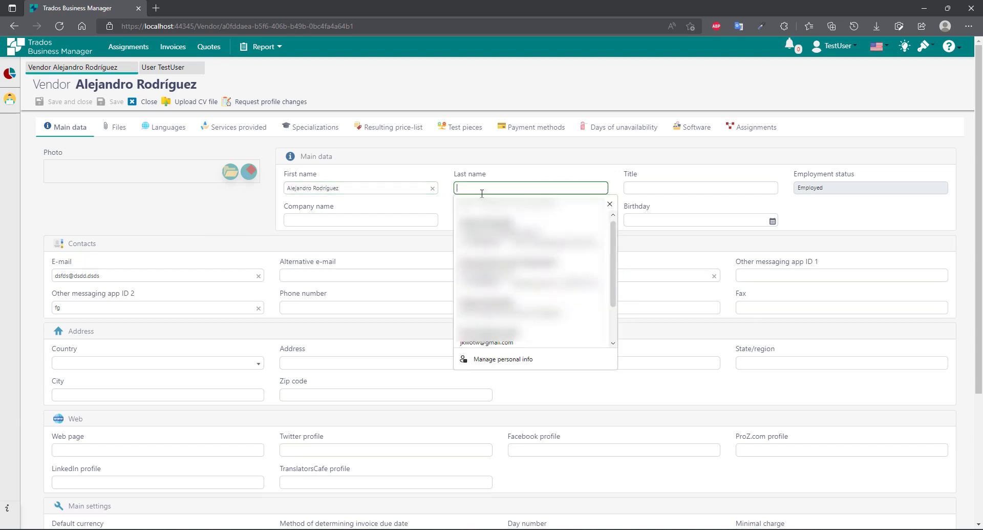
click(687, 187)
click(360, 218)
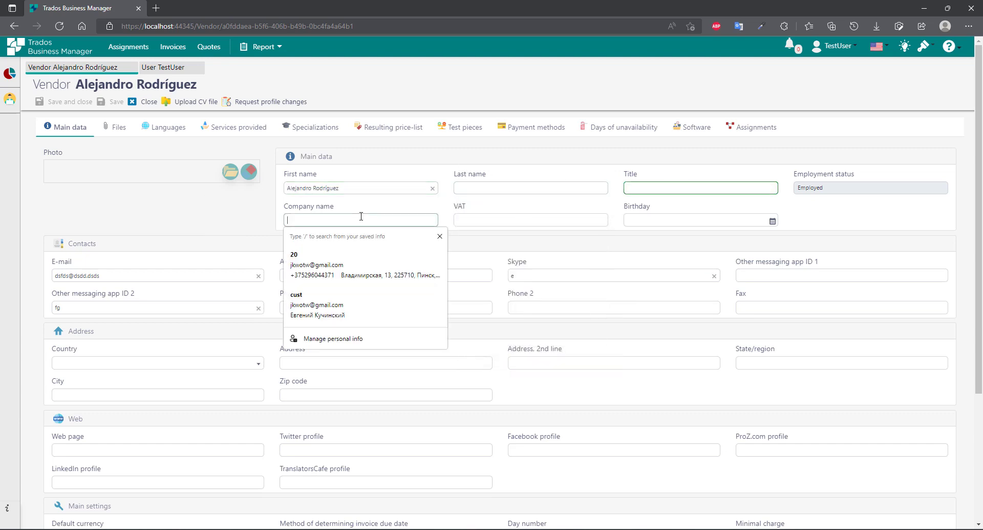
click(228, 228)
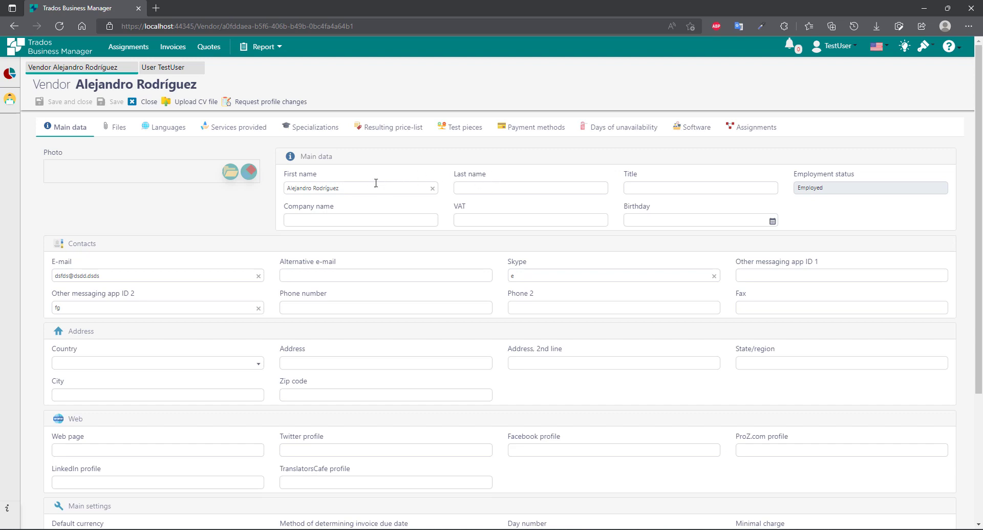
- Reselect the vendor's first name, move into Last name, and dismiss the autofill suggestions
drag(366, 184, 269, 194)
click(253, 212)
drag(353, 186, 268, 195)
click(237, 230)
click(498, 185)
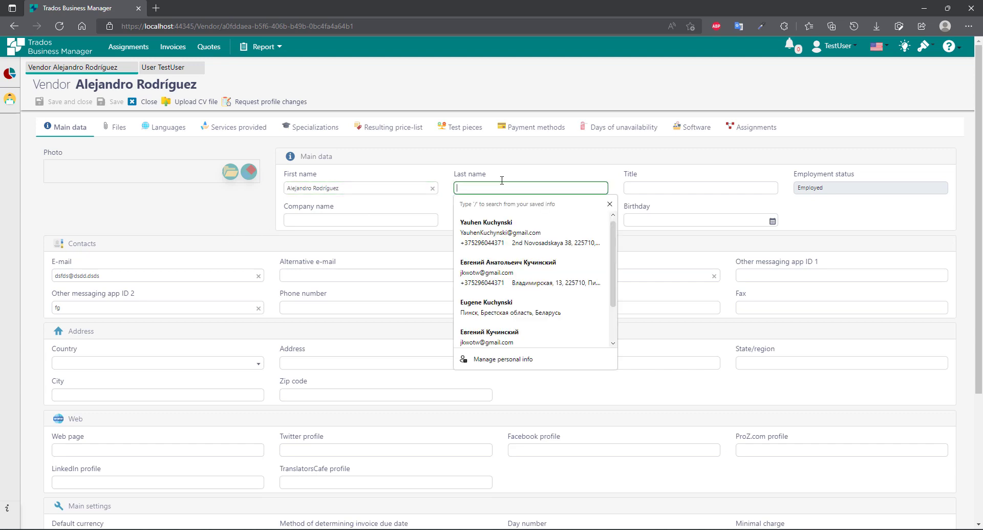
click(532, 173)
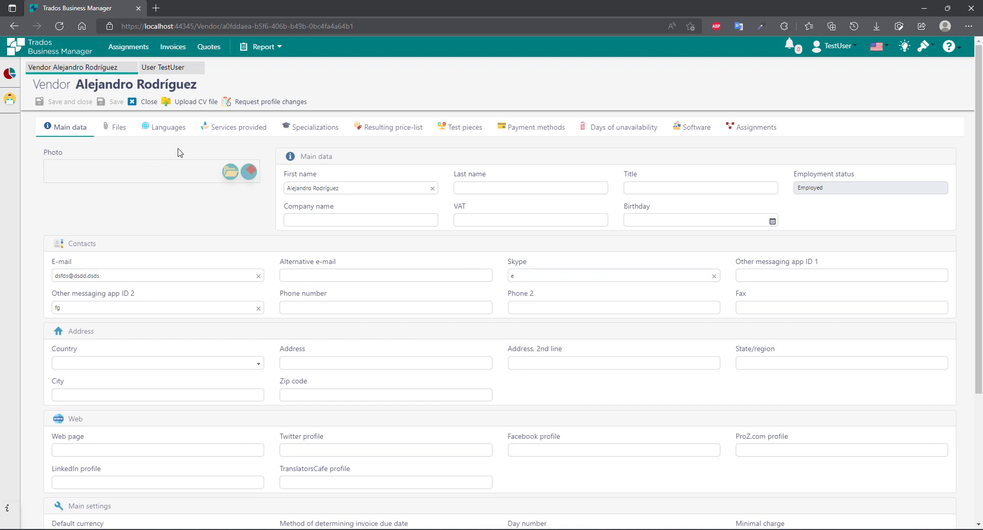
scroll(395, 331, down, 3)
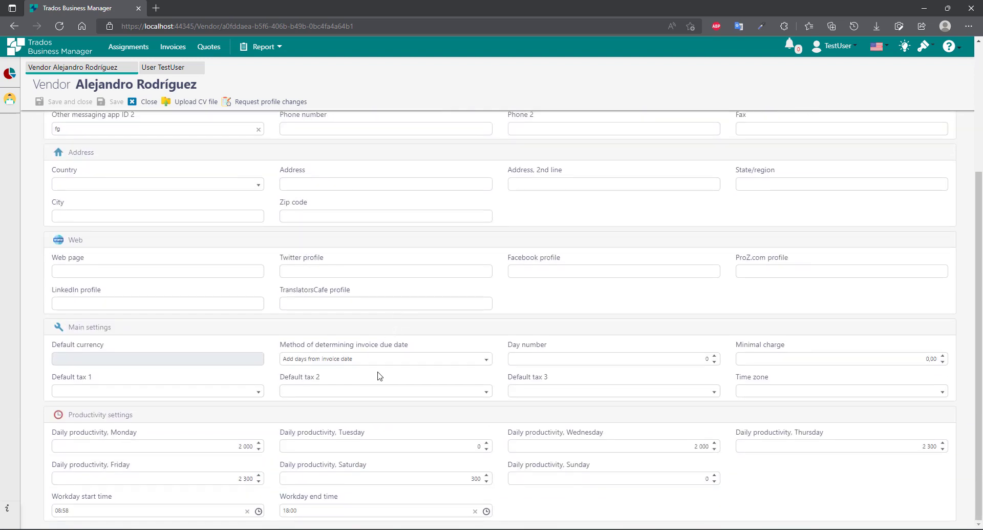
scroll(493, 402, up, 3)
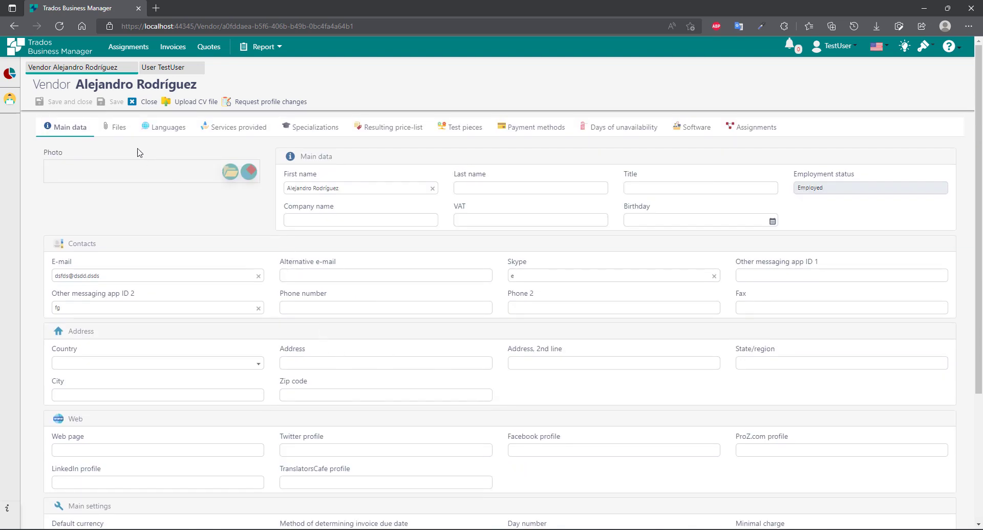
- Review the Files, Languages, Resulting price-list, Days of unavailability and Assignments tabs, then return to the dashboard
click(114, 128)
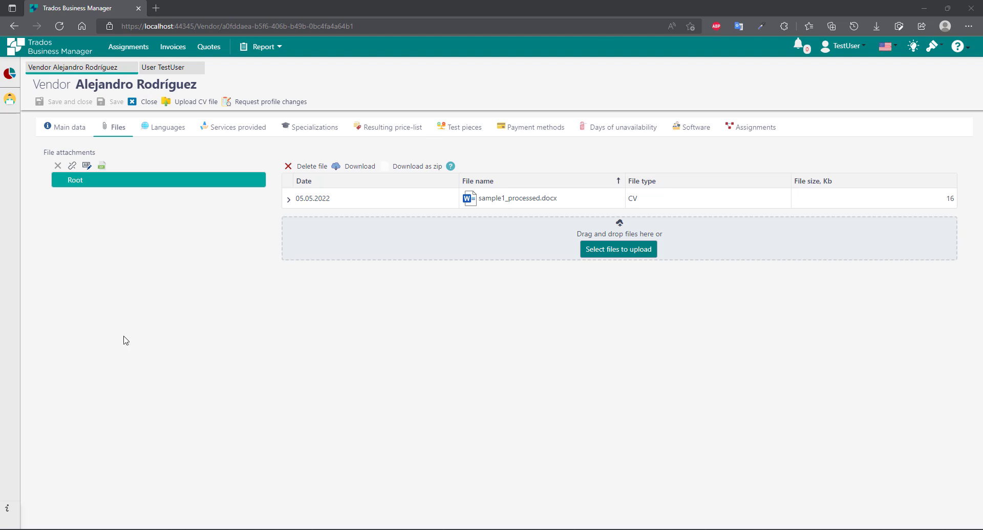
click(162, 126)
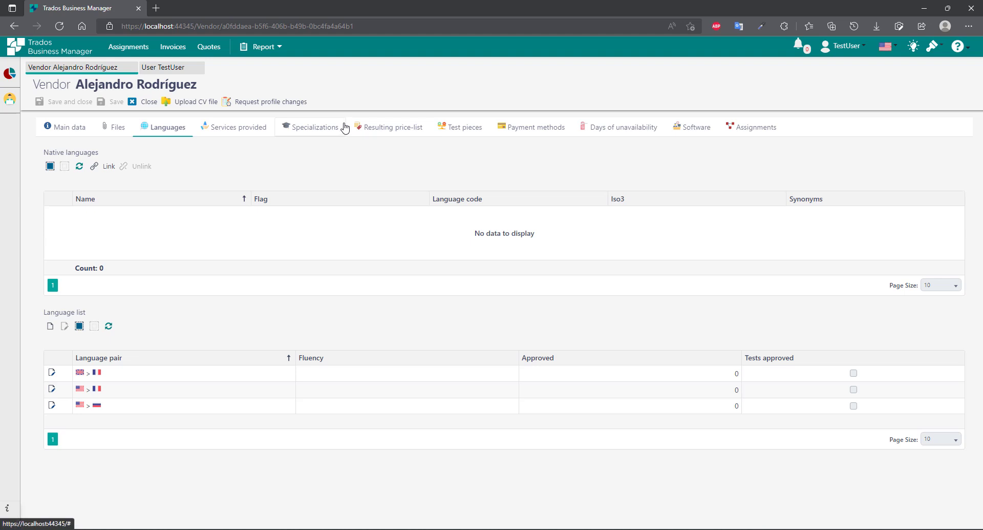
click(396, 131)
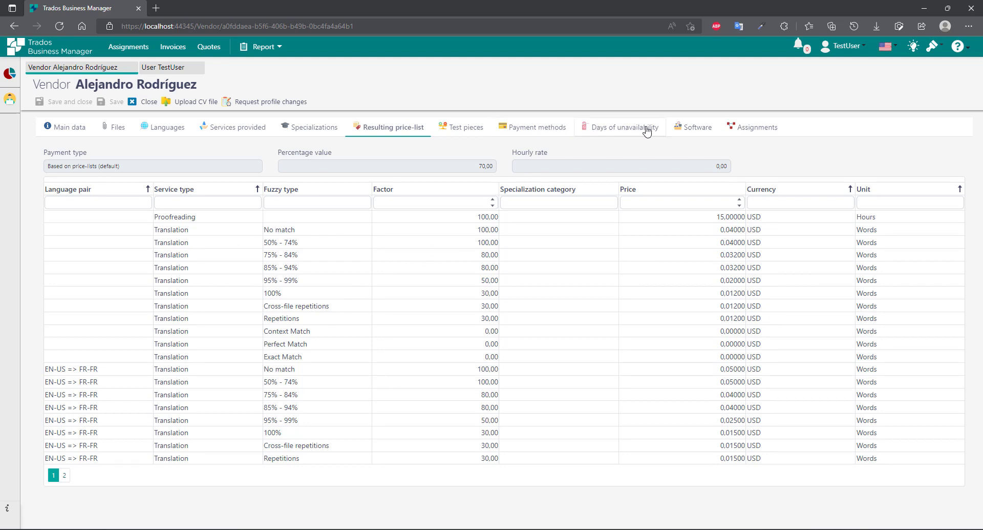
click(626, 132)
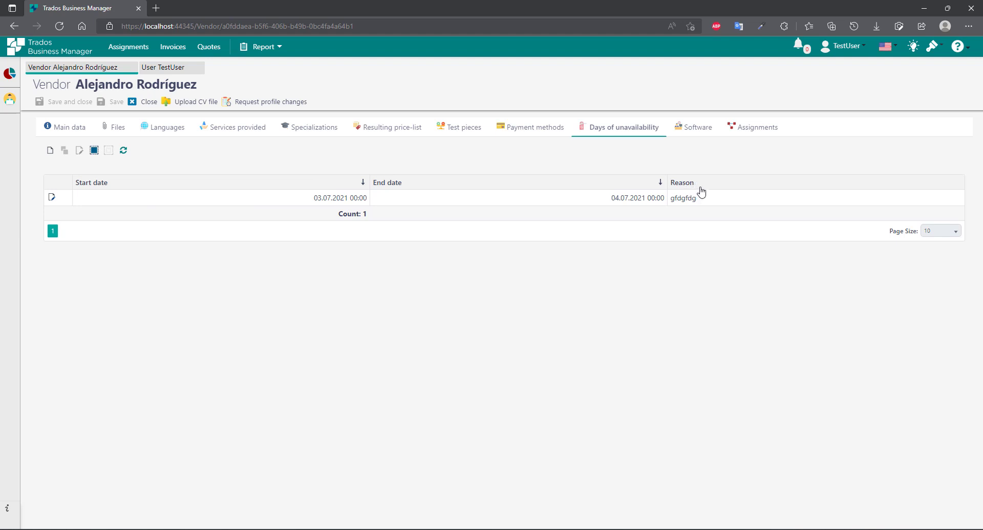
click(757, 131)
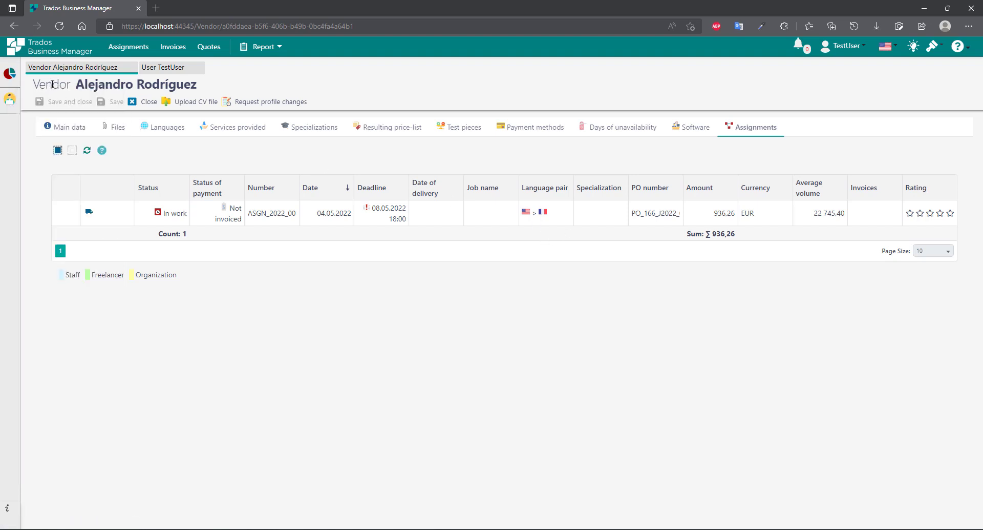
click(10, 74)
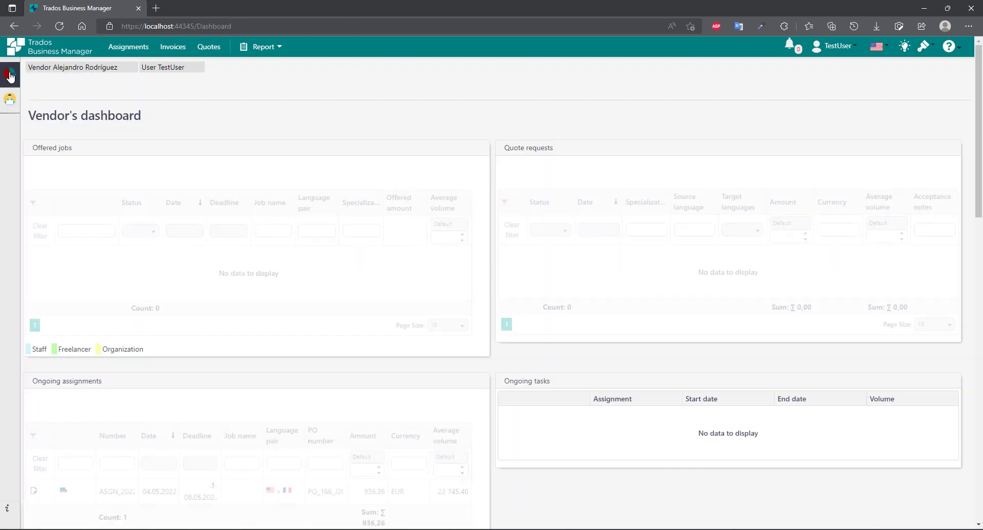
- Look through the vendor's incoming invoices, outgoing payments and translation assignments pages
mouse_move(11, 101)
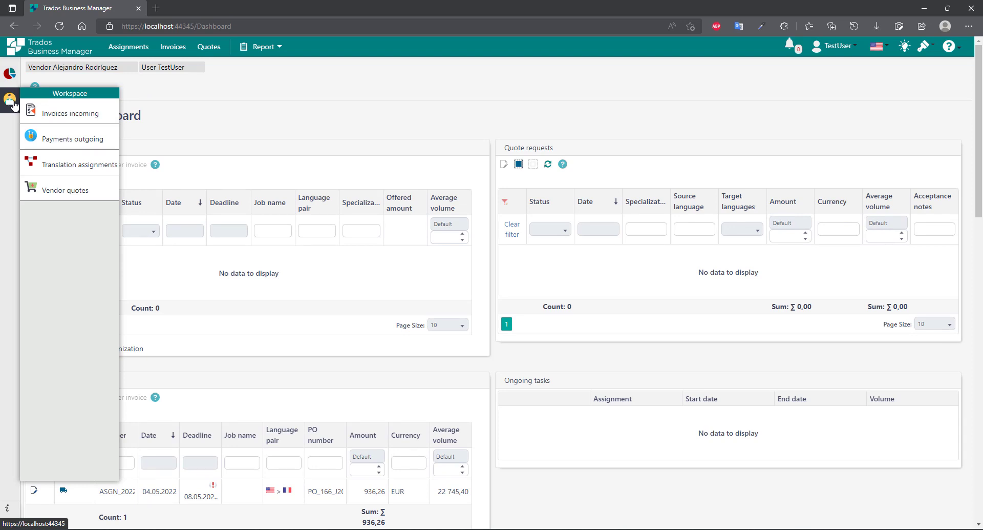
click(64, 114)
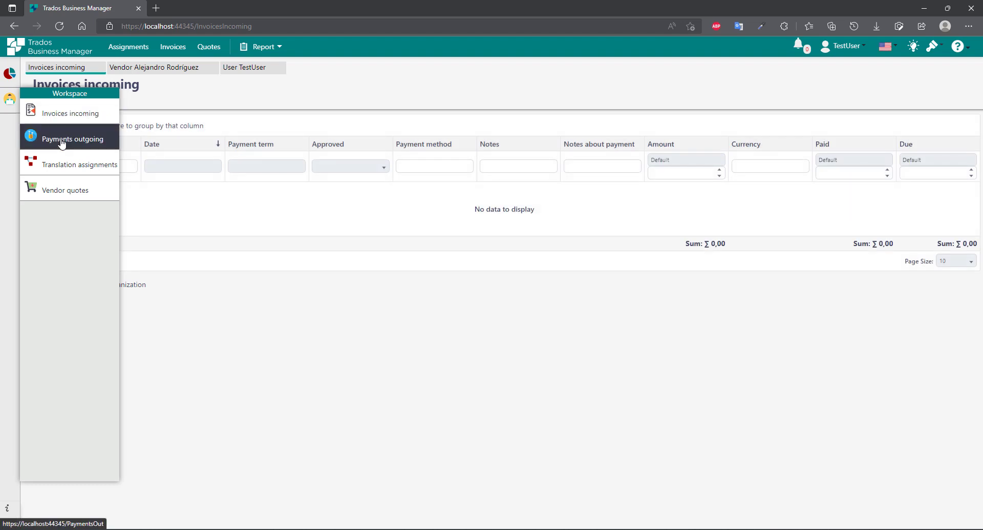
click(69, 138)
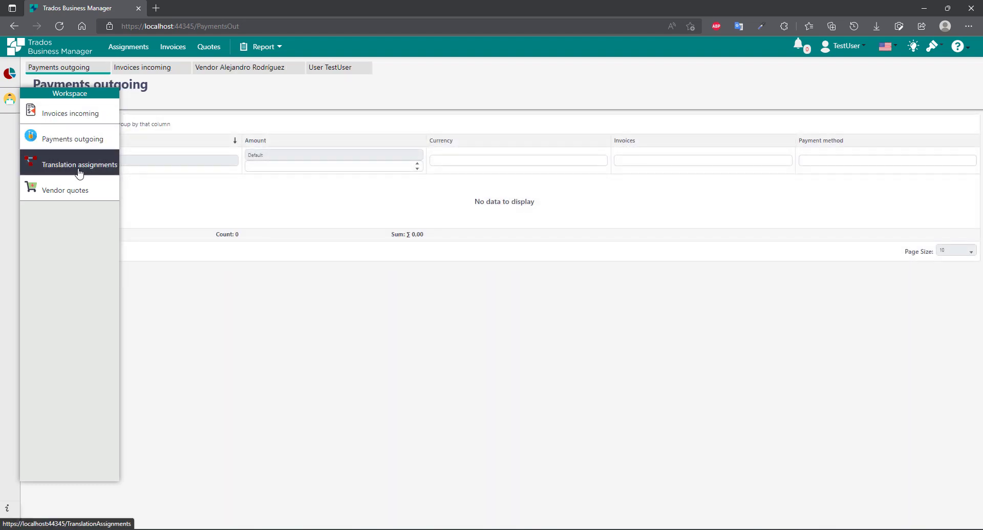
click(80, 172)
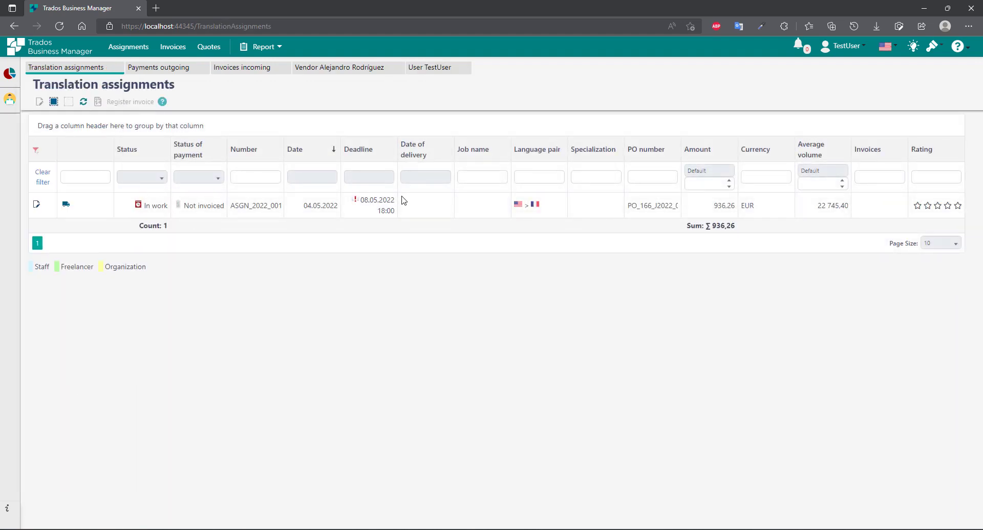
- Check the empty Vendor quotes list, go back to the dashboard, and restore down the window
mouse_move(10, 99)
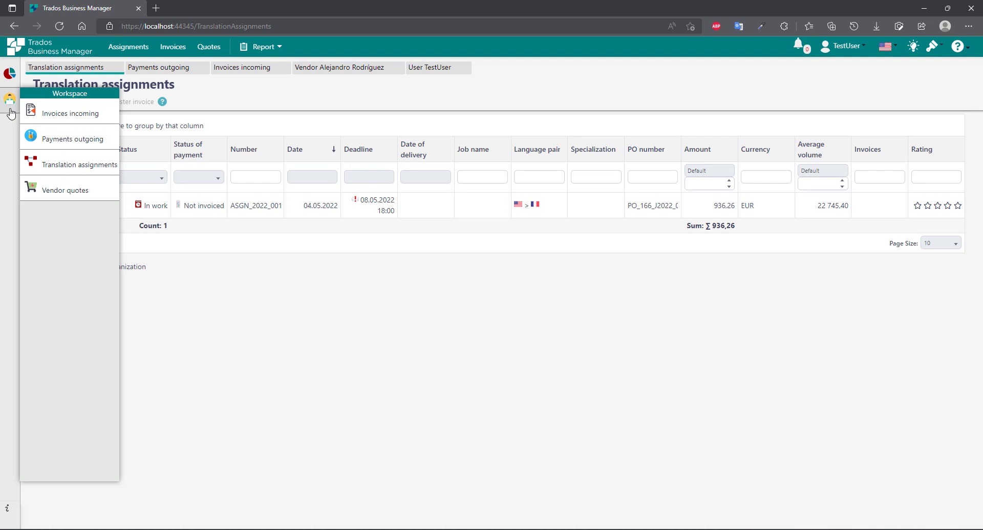
click(67, 192)
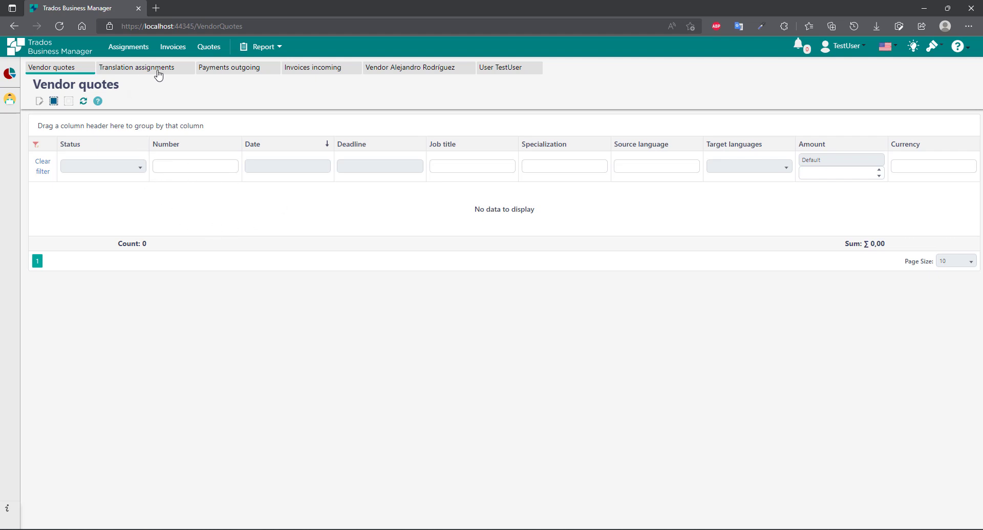
click(11, 72)
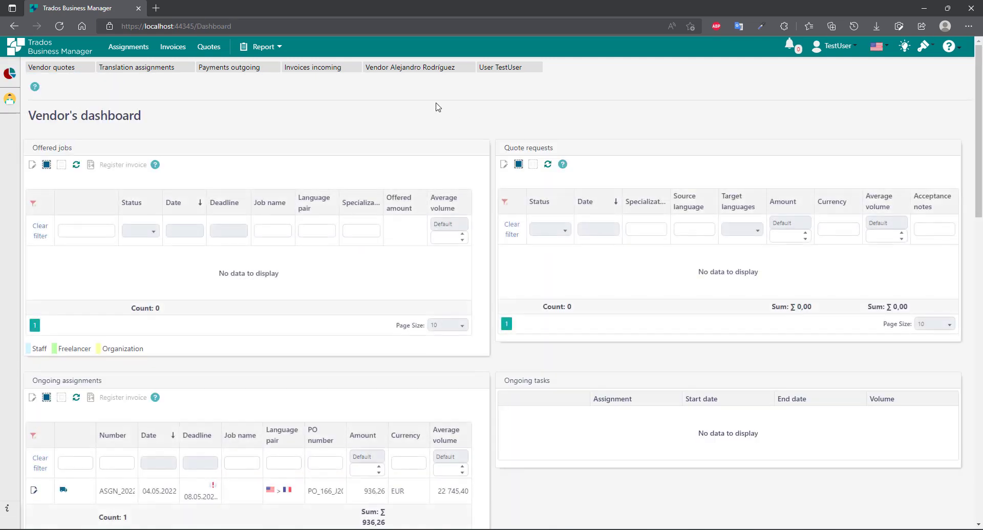
click(947, 7)
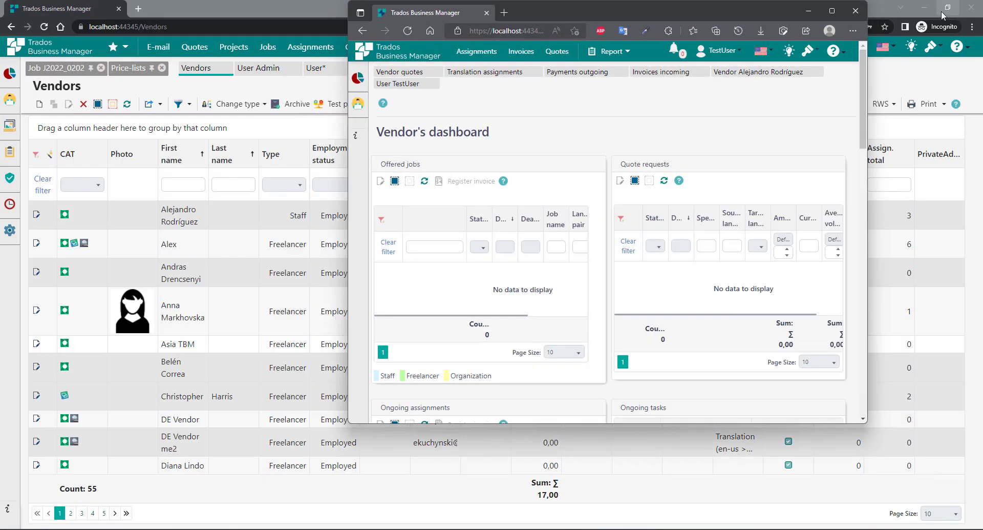
- Snap the admin Vendors list to the left half and resize the vendor dashboard to the right half
drag(583, 9, 707, 21)
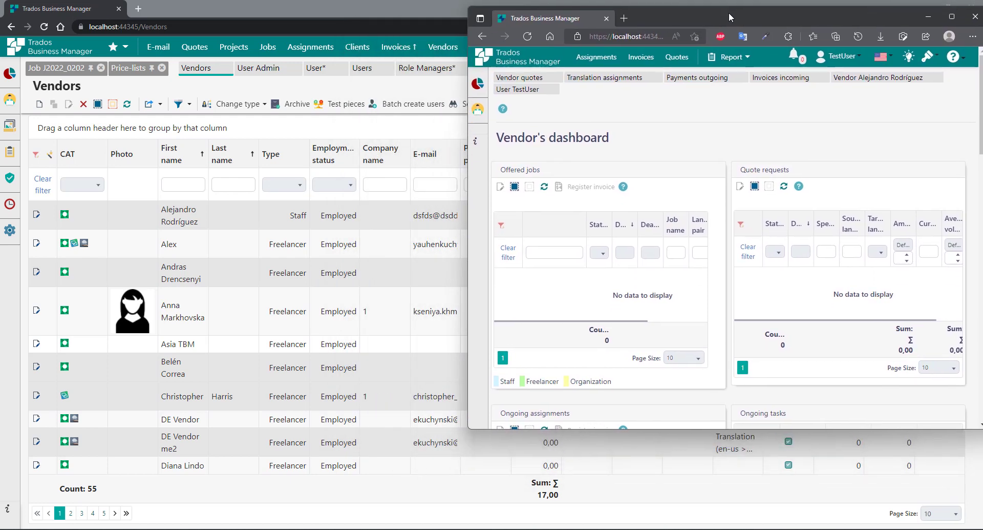
click(934, 21)
click(948, 8)
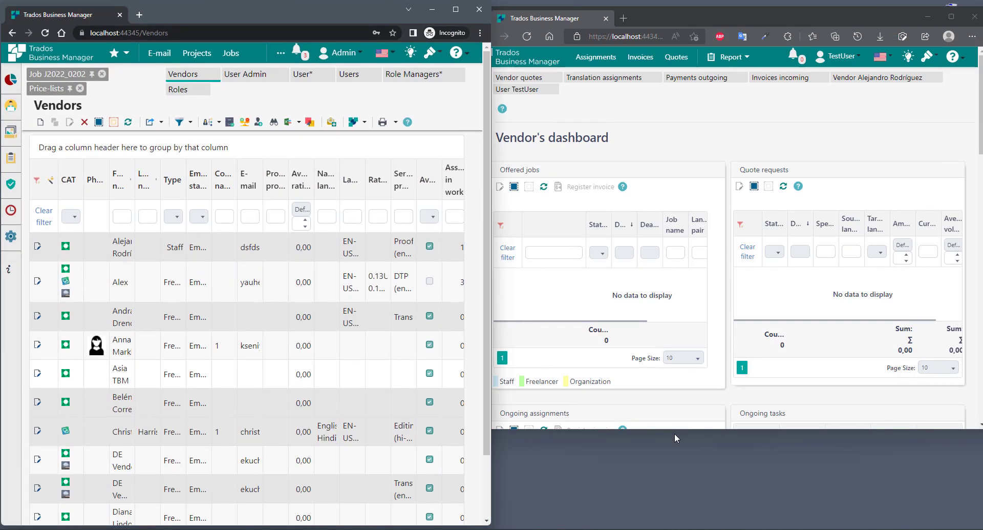
drag(623, 431, 622, 523)
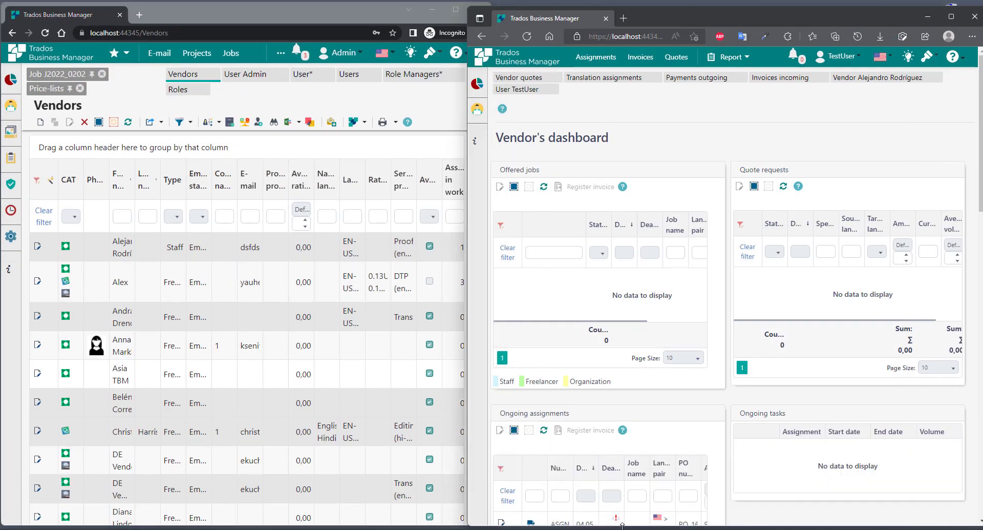
drag(467, 252, 494, 251)
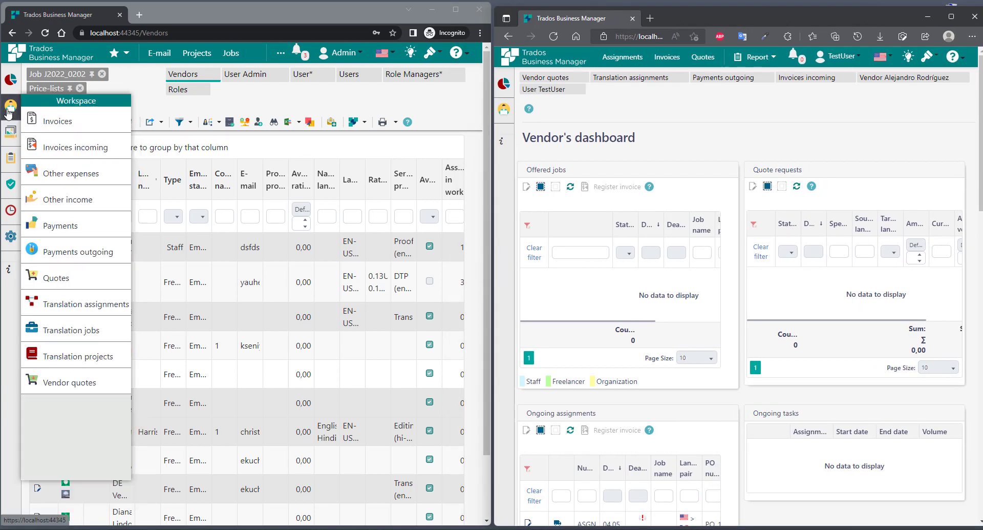
- Create a new translation assignment from Workspace > Translation assignments
mouse_move(11, 107)
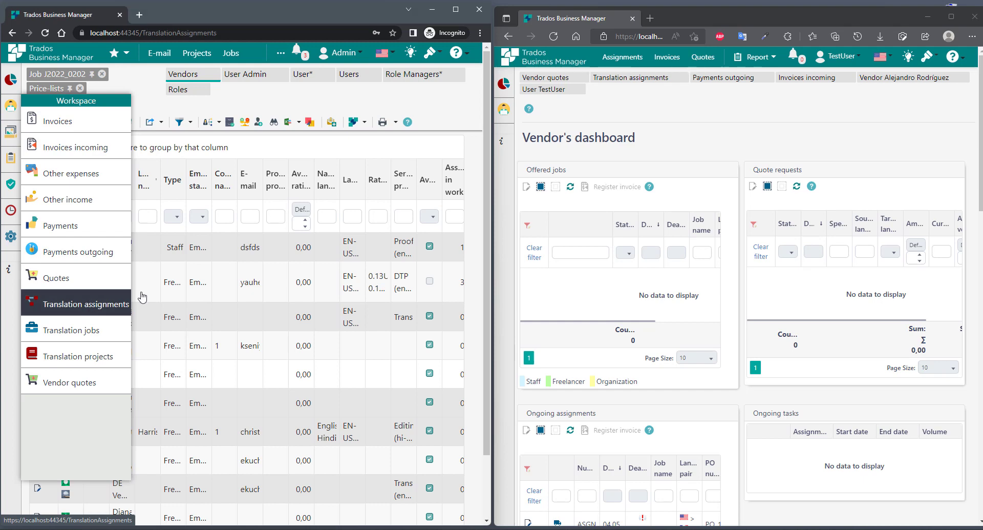
click(85, 304)
mouse_move(16, 139)
click(40, 122)
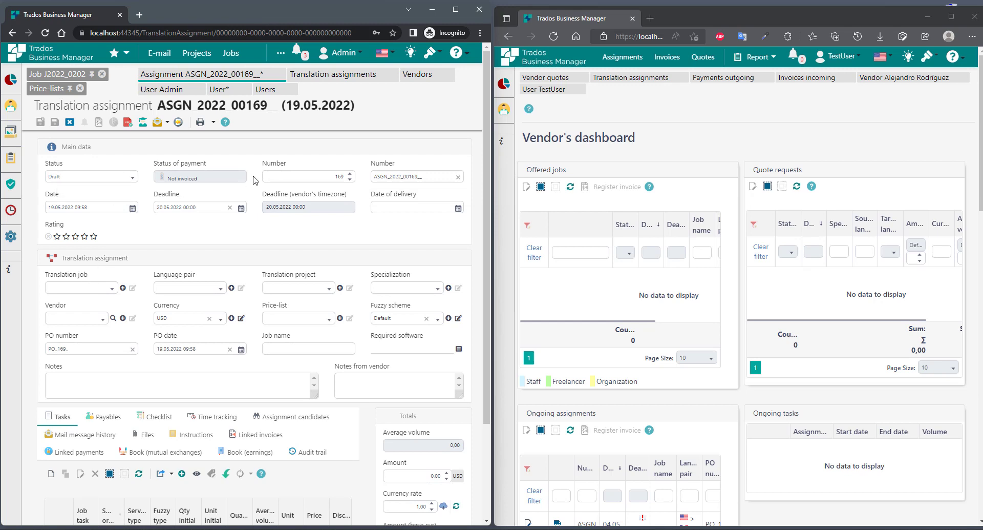
- Link translation job J2021_0176 to the assignment, then switch it to J2021_0175
click(113, 289)
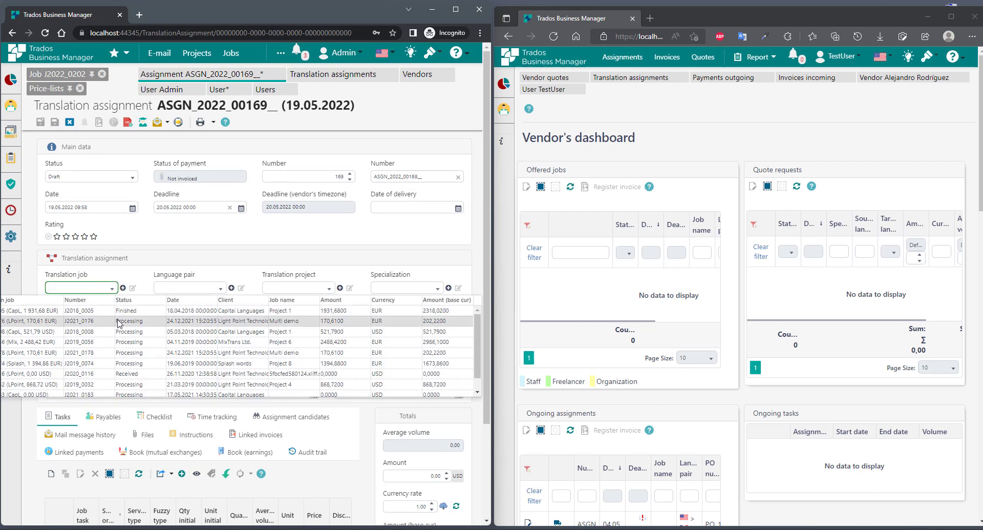
click(134, 323)
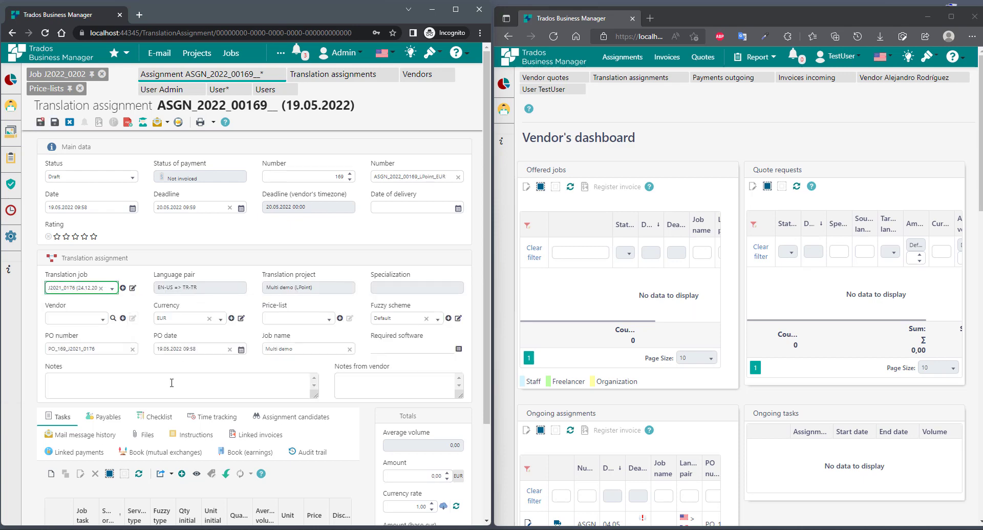
scroll(198, 438, down, 2)
scroll(157, 432, up, 2)
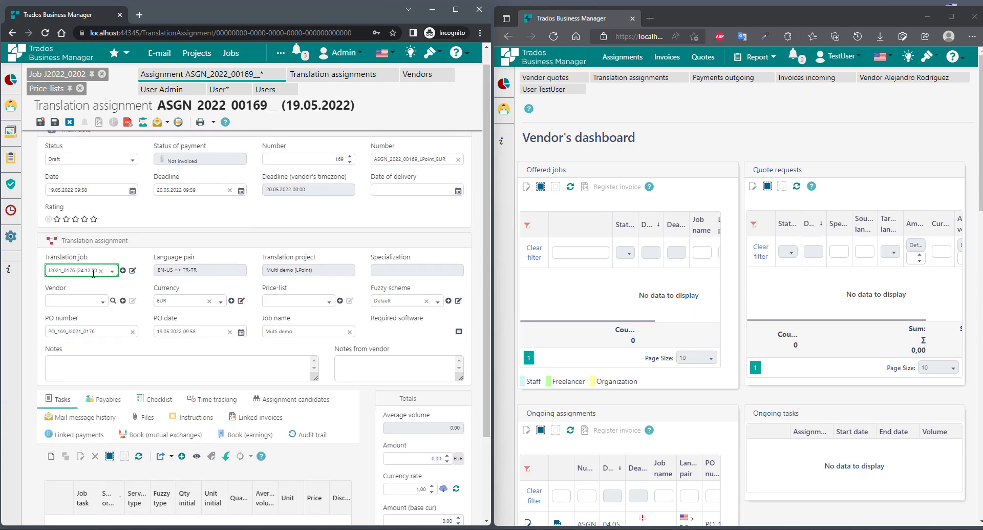
click(95, 270)
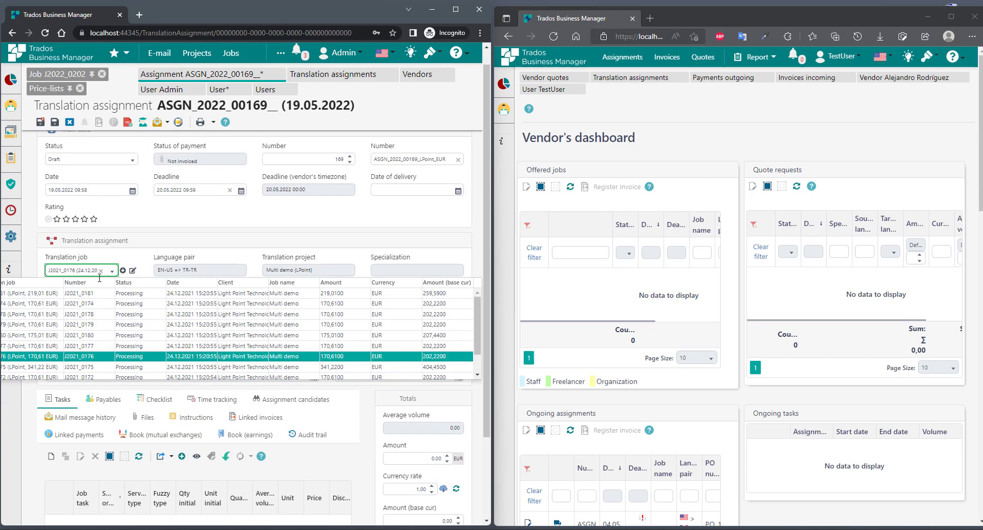
click(160, 367)
scroll(160, 369, down, 2)
scroll(159, 369, up, 2)
- Switch the linked job to J2021_0172, then clear the Translation job field
click(77, 288)
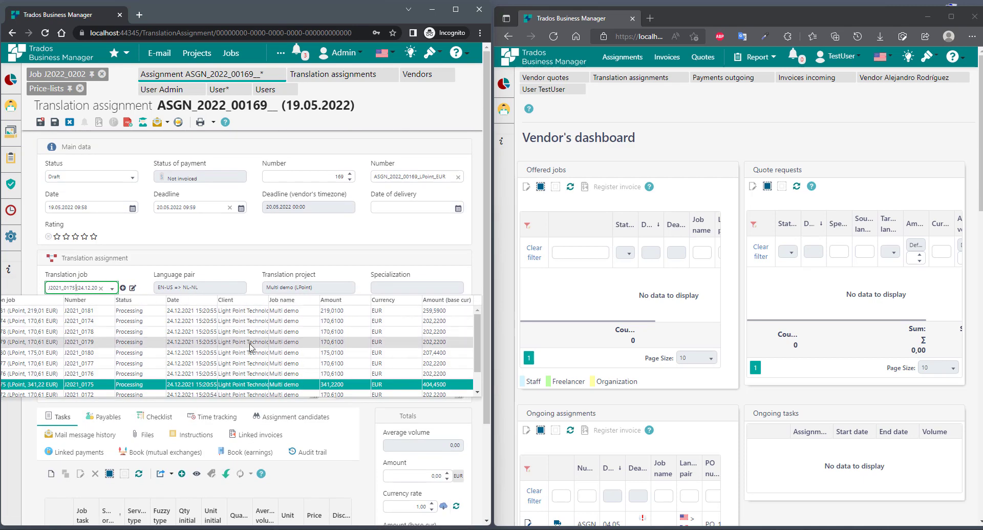
scroll(251, 347, down, 2)
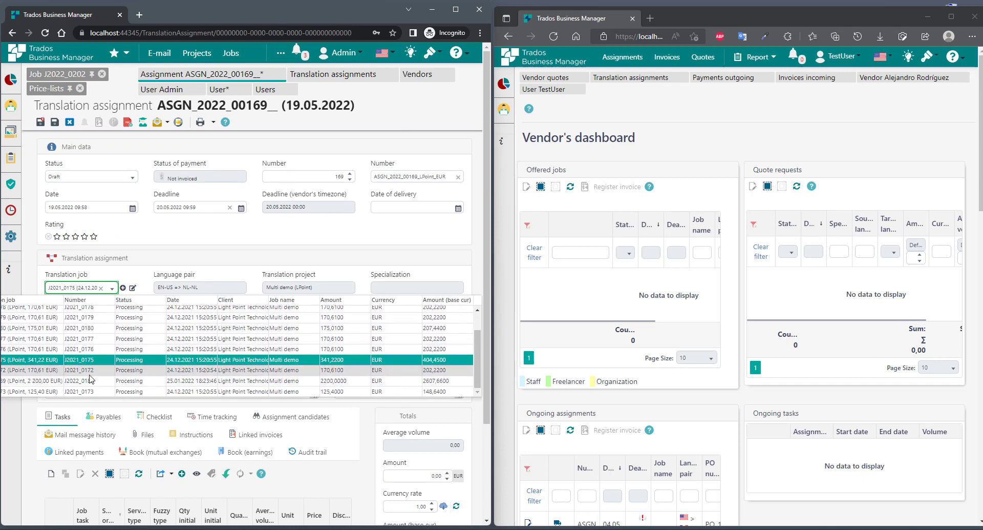
click(90, 371)
scroll(147, 423, down, 2)
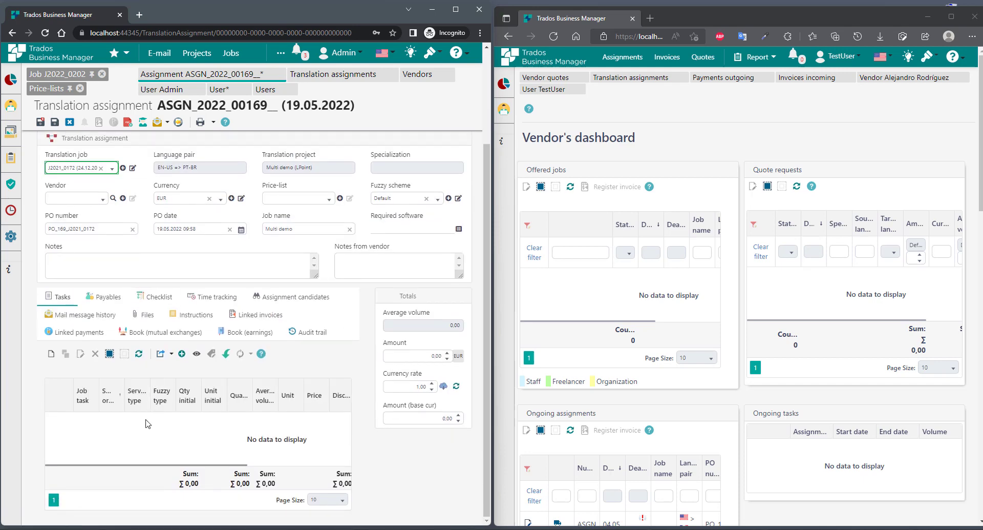
scroll(147, 423, up, 2)
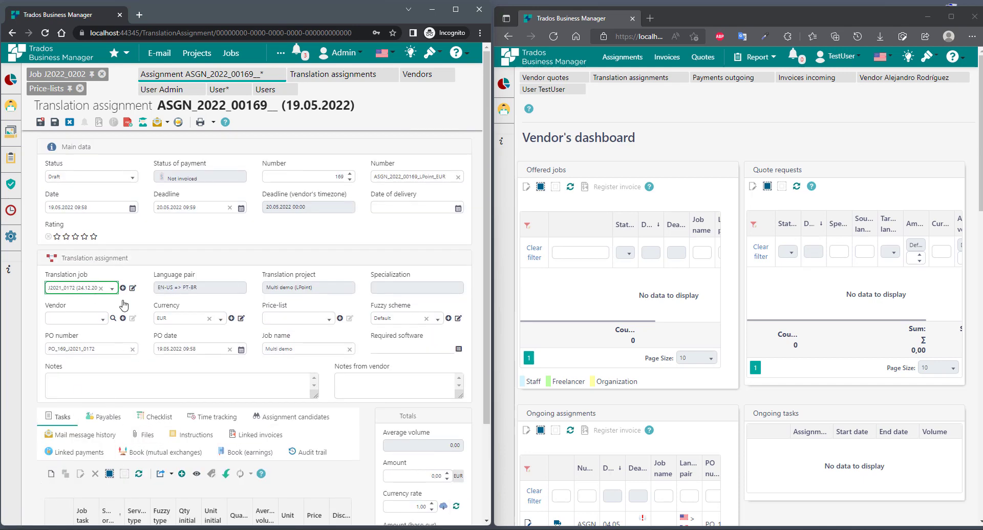
scroll(175, 410, down, 2)
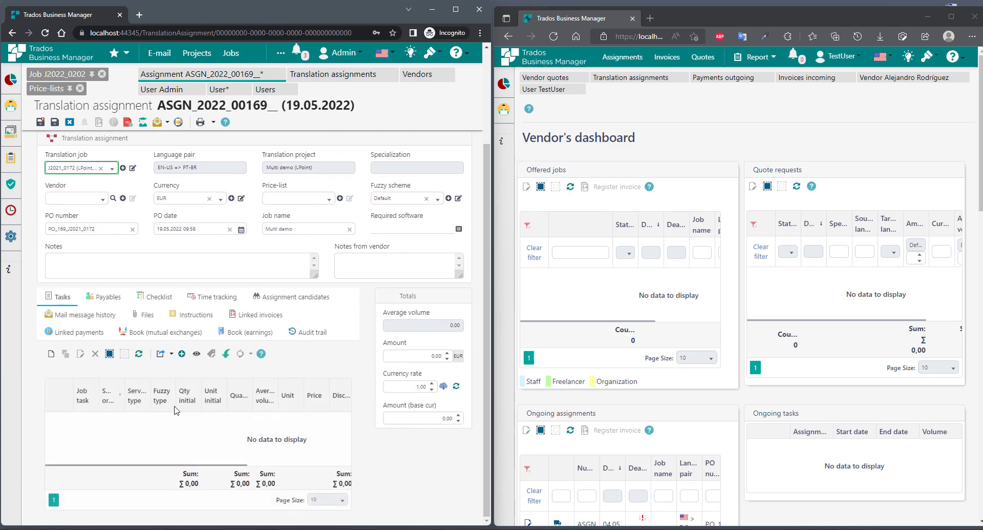
scroll(176, 409, up, 2)
click(100, 288)
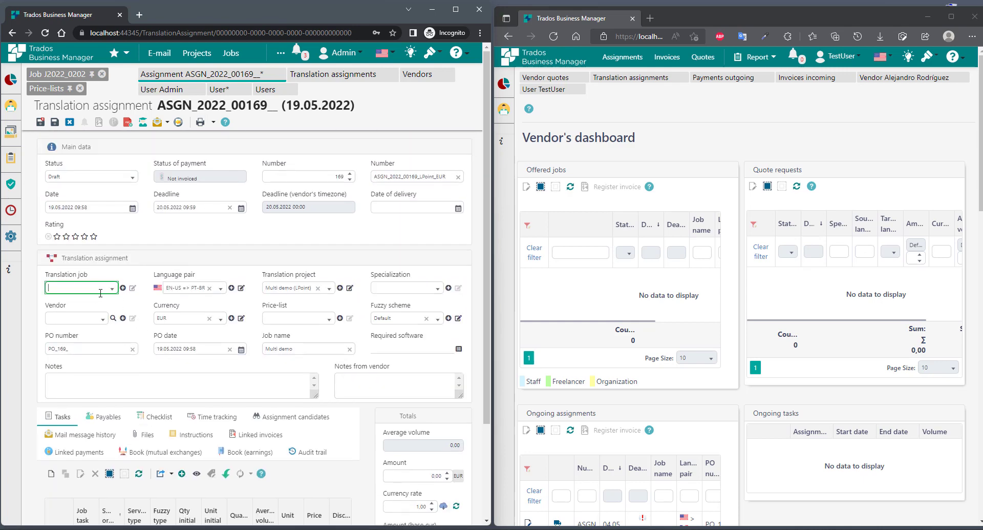
- Show the vendor's profile Languages via TestUser > Manage profile in the vendor window
click(188, 286)
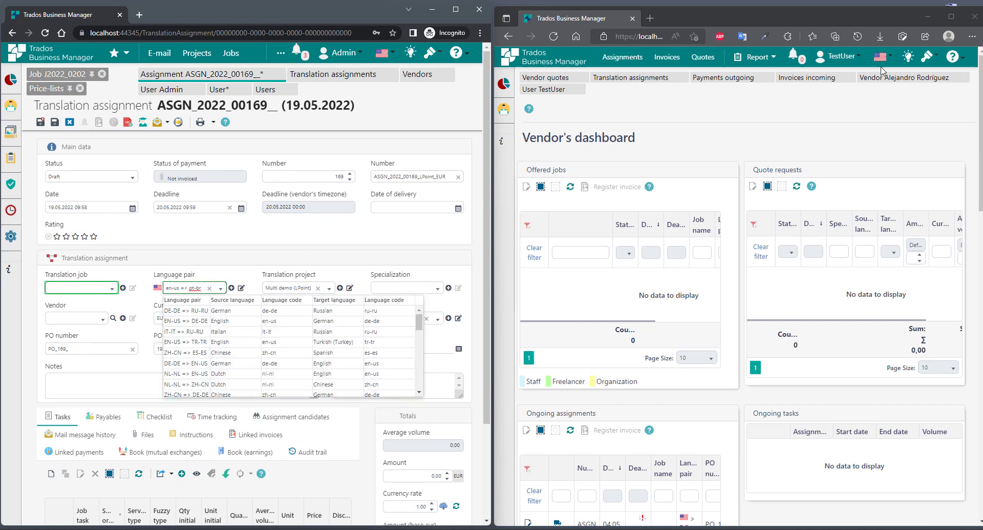
click(837, 61)
click(762, 100)
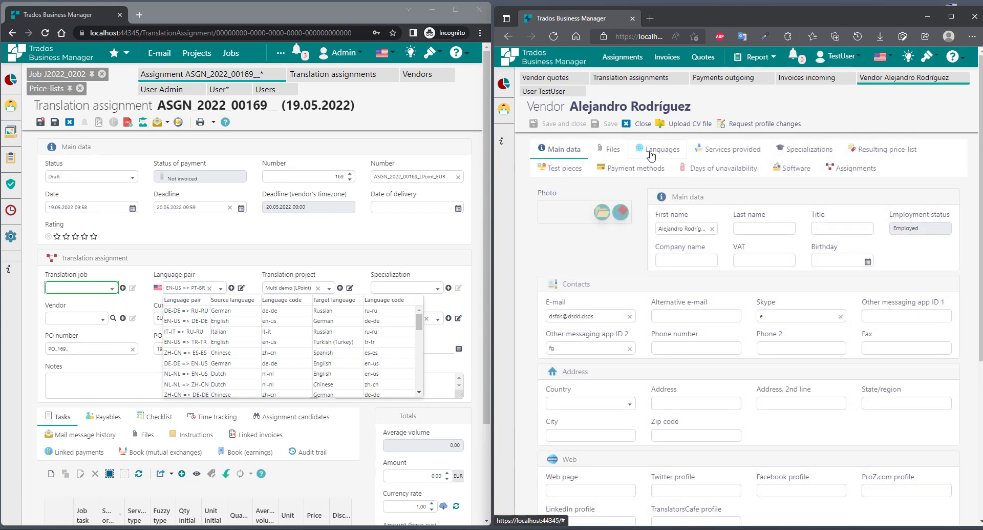
click(652, 153)
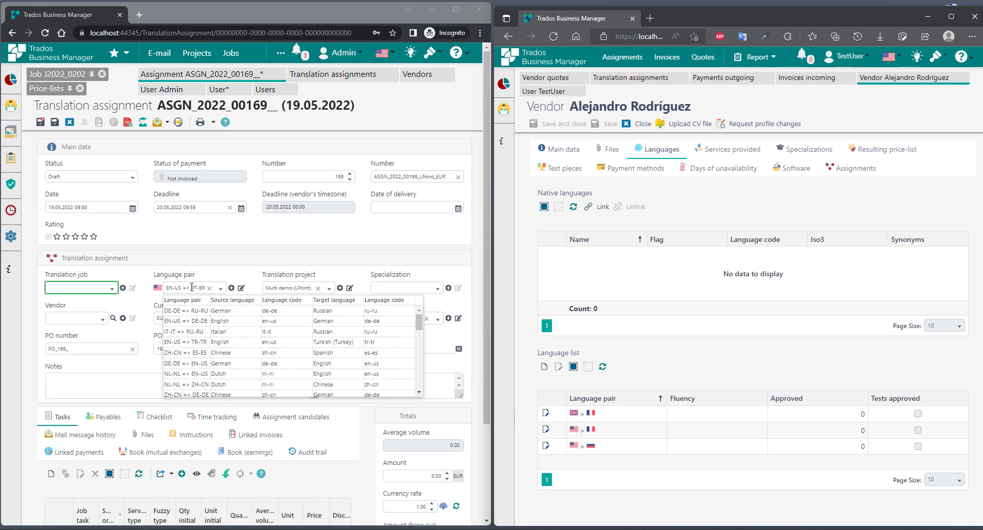
- Change the assignment's language pair to EN-US => FR-FR and bring up the suggested vendors
click(192, 287)
text(en)
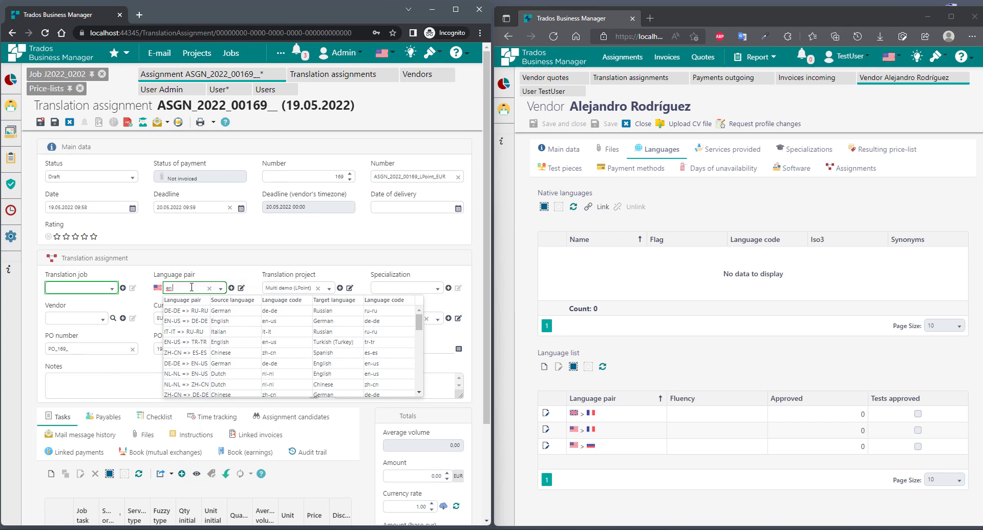
text( fr)
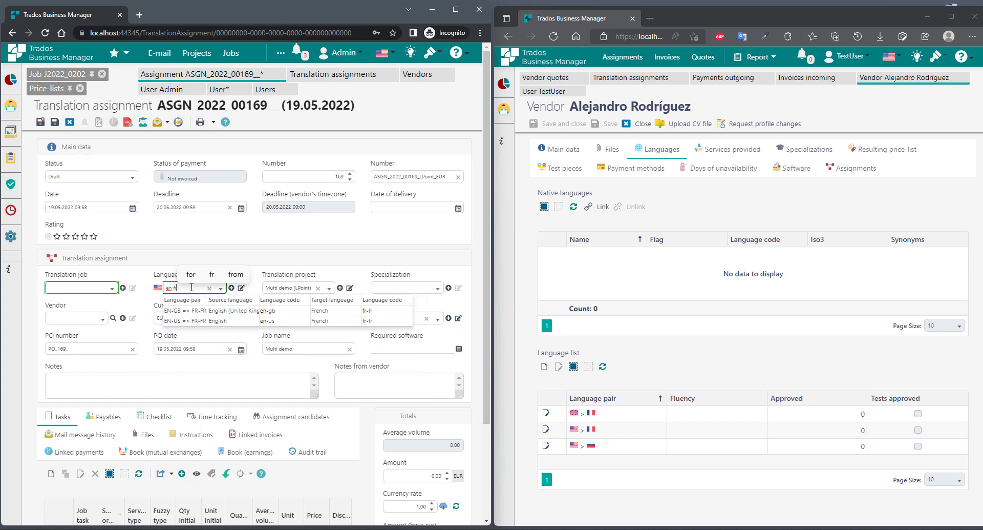
click(237, 321)
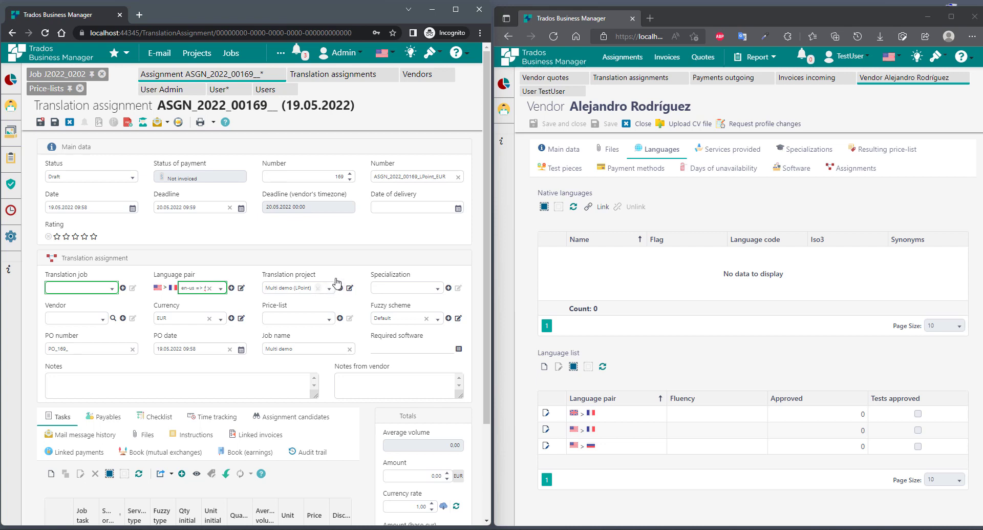
scroll(412, 262, down, 1)
click(75, 267)
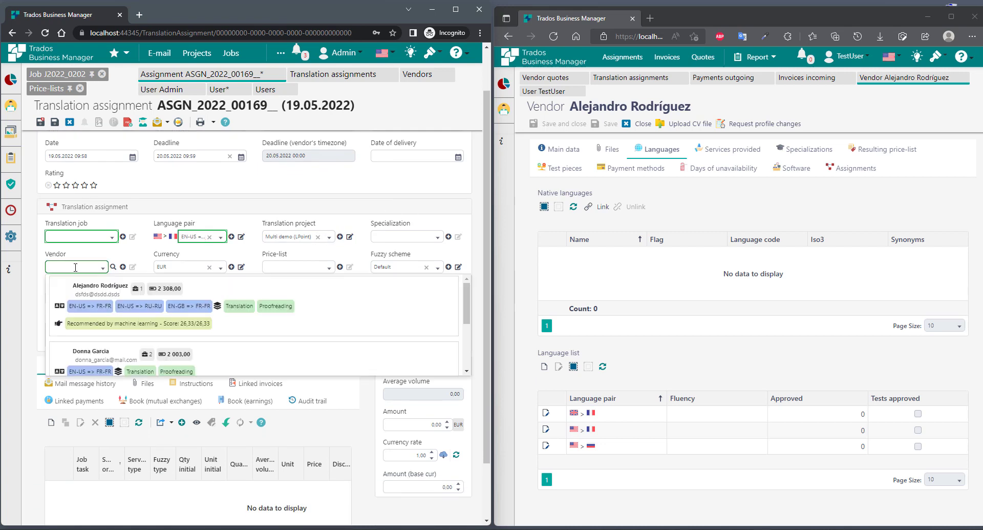
- Assign the recommended vendor and start a new Translation task
click(336, 311)
click(49, 423)
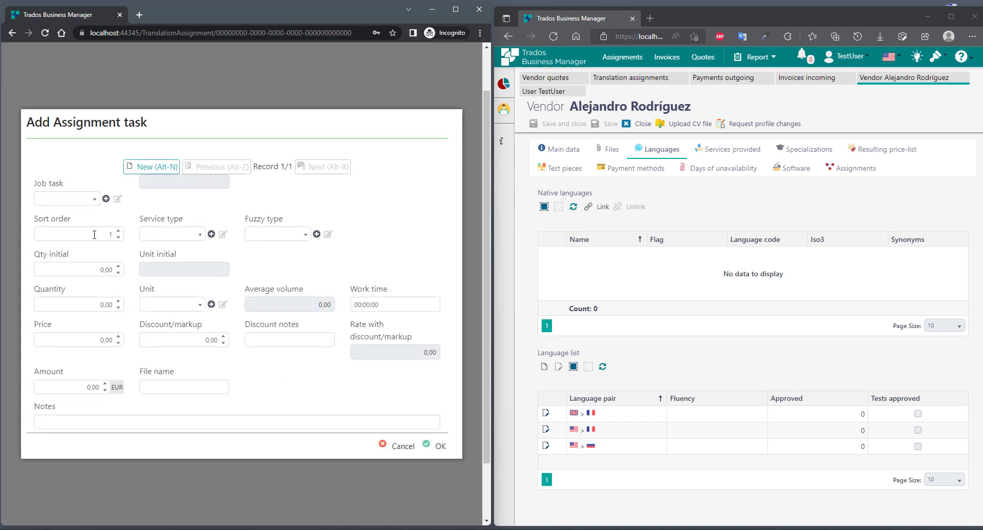
click(158, 237)
click(160, 298)
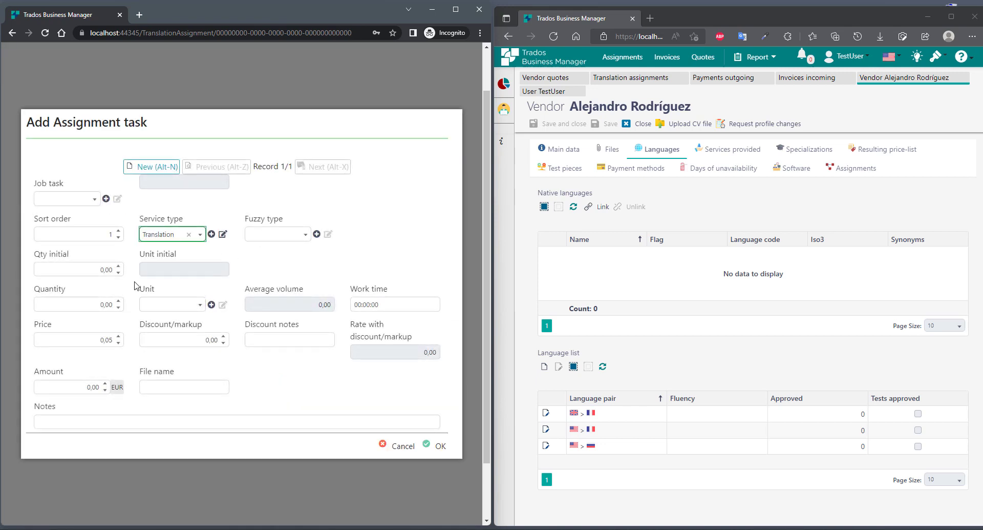
- Set the task to 10 000 Words at 0,05 EUR and add it to the assignment
key(Tab)
key(Tab)
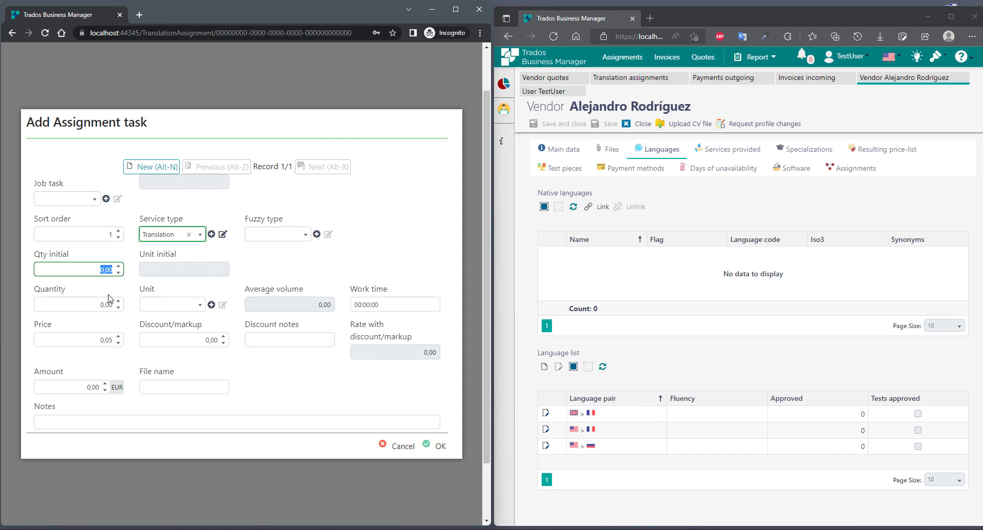
key(Tab)
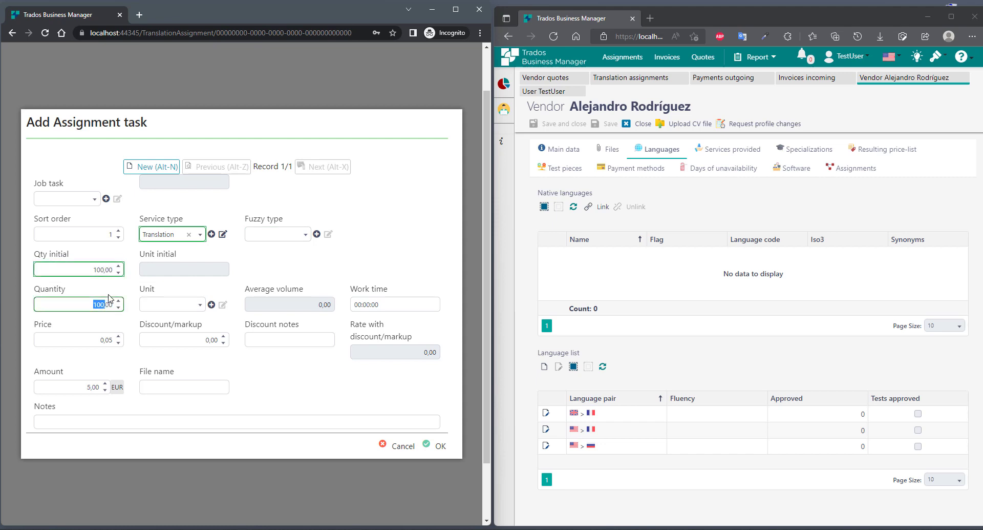
key(Tab)
text(wo)
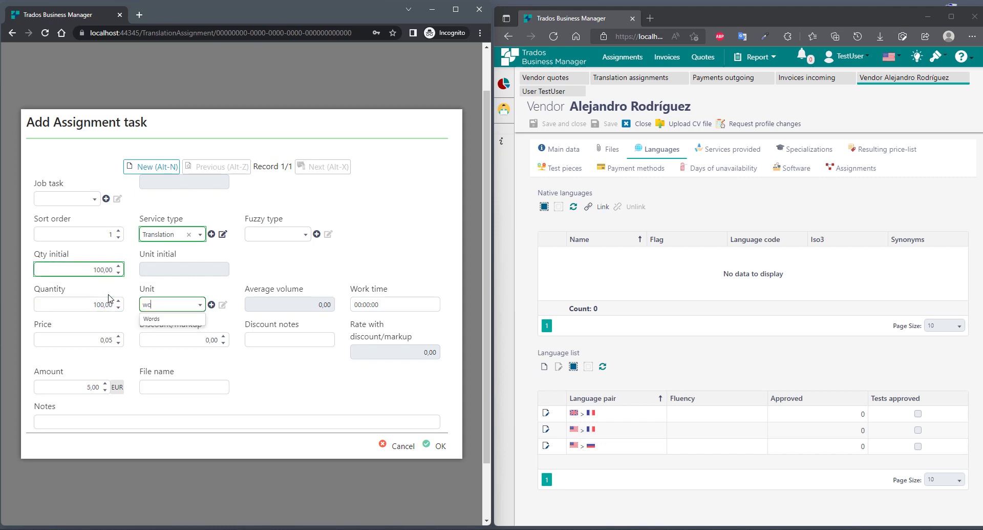
click(180, 318)
key(Tab)
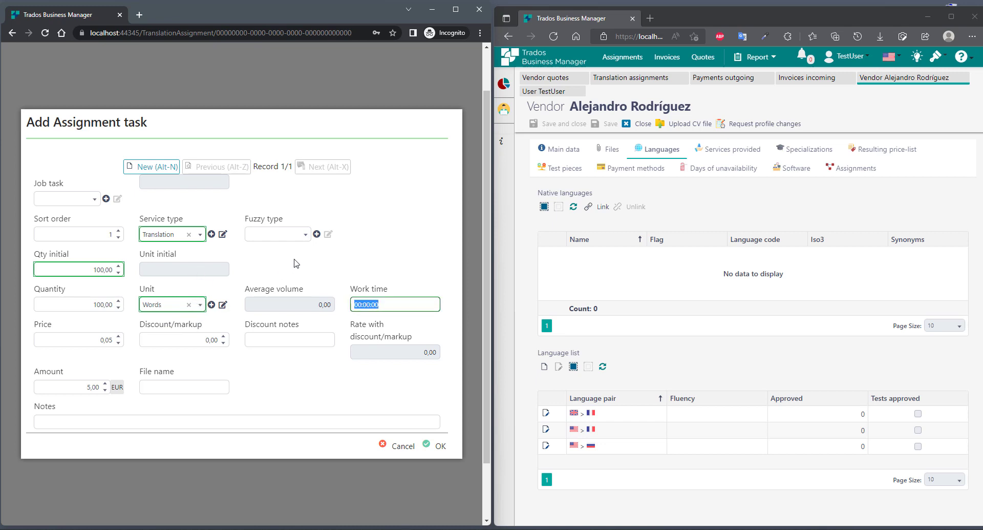
key(Tab)
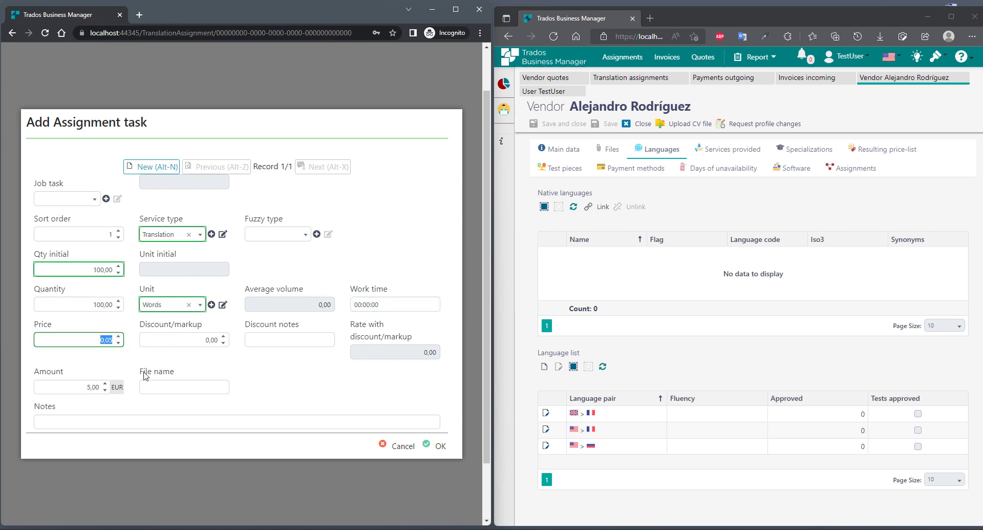
scroll(254, 388, down, 3)
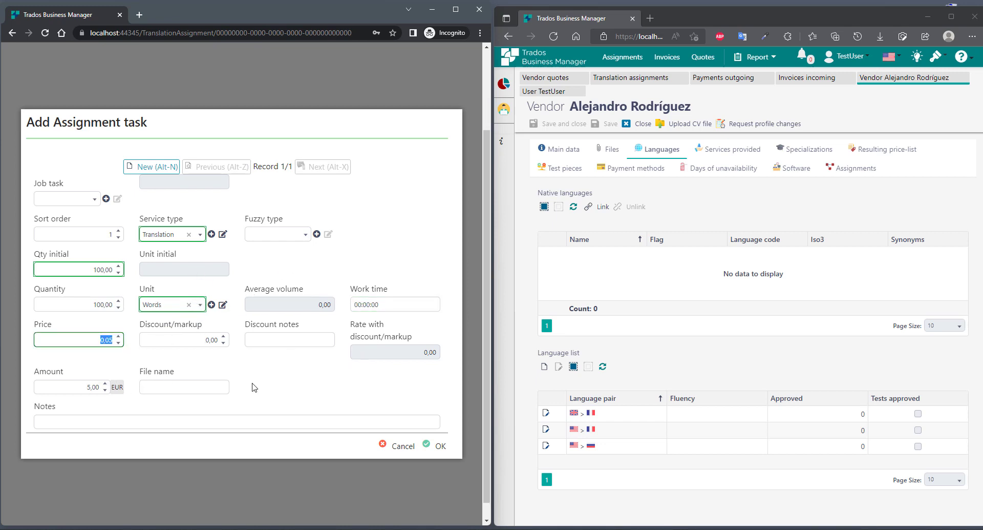
click(102, 303)
text(00)
key(Tab)
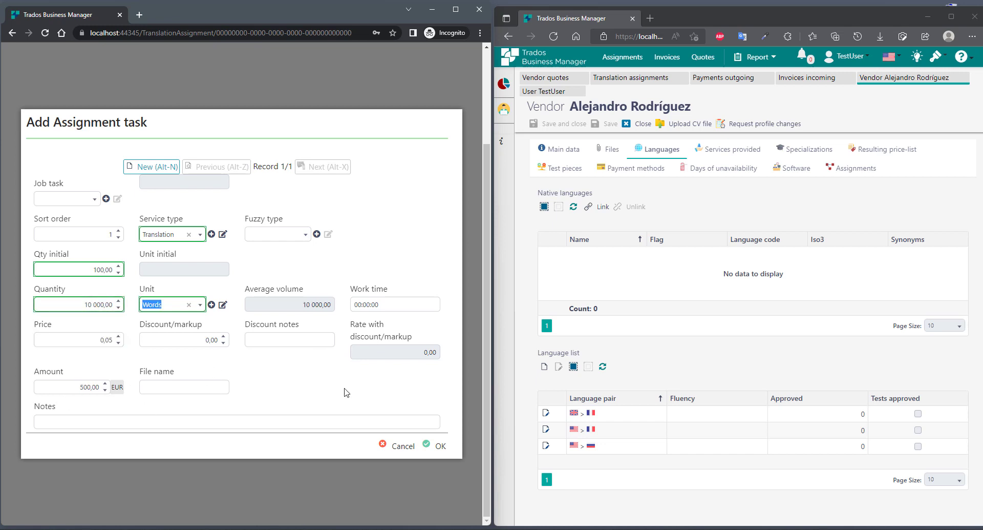
click(440, 445)
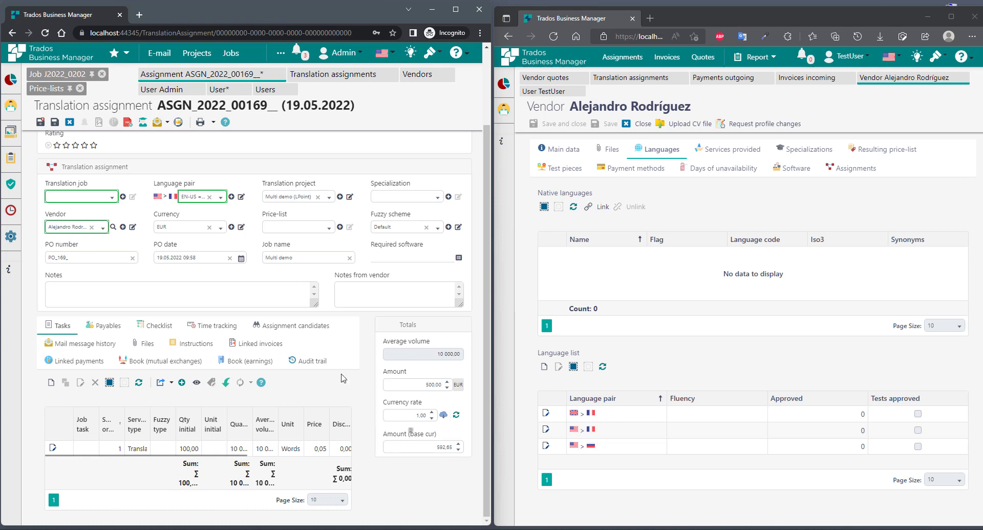
- Set the assignment status to Prepare and save it
scroll(181, 223, up, 2)
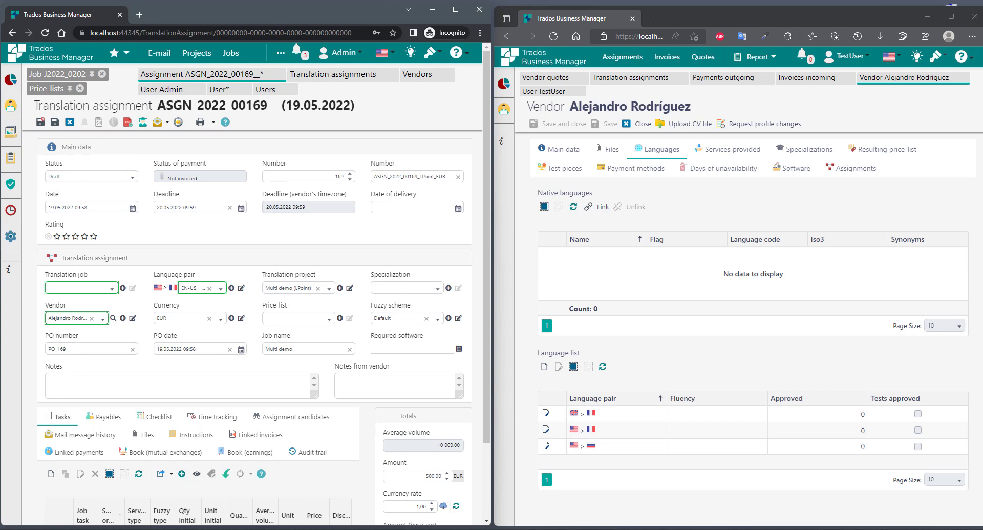
click(133, 177)
click(82, 203)
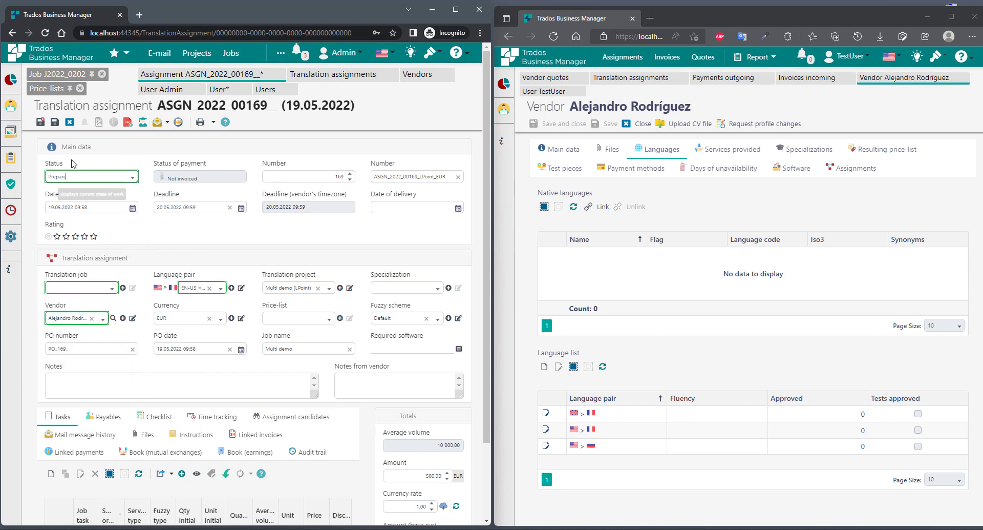
click(55, 122)
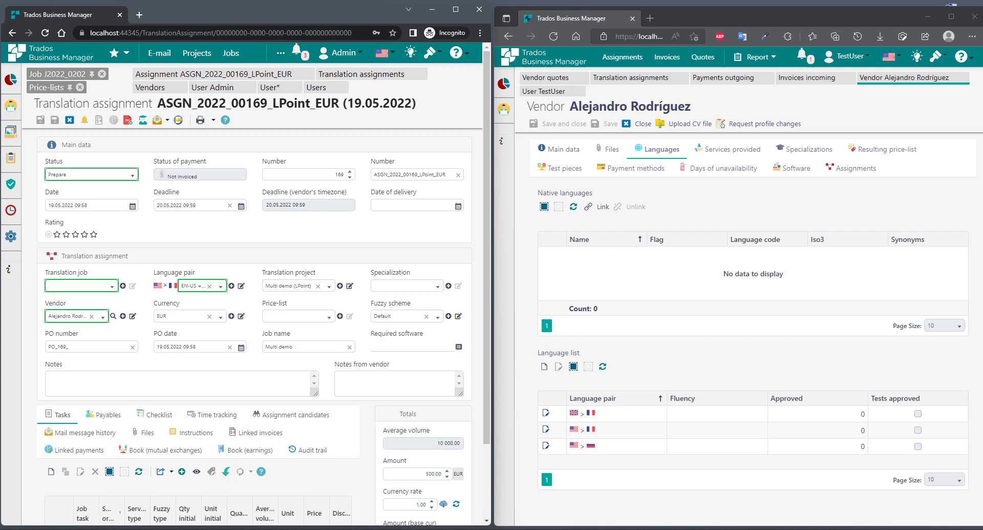
drag(354, 0, 55, 38)
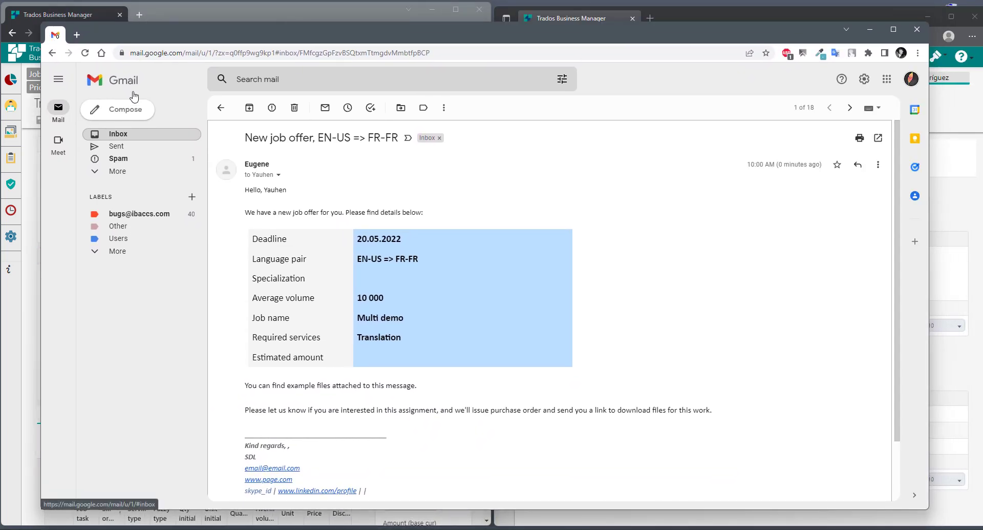
scroll(353, 287, down, 2)
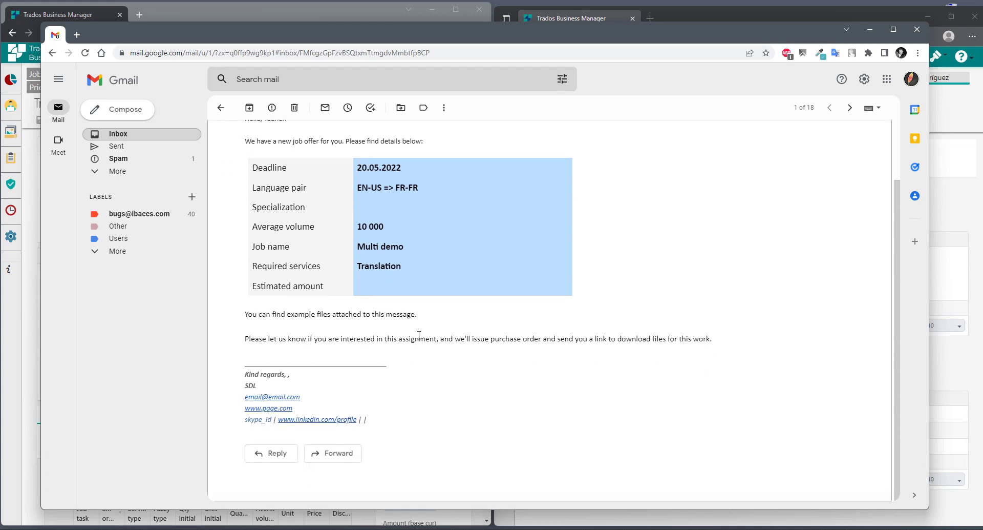
scroll(368, 286, up, 2)
double_click(369, 297)
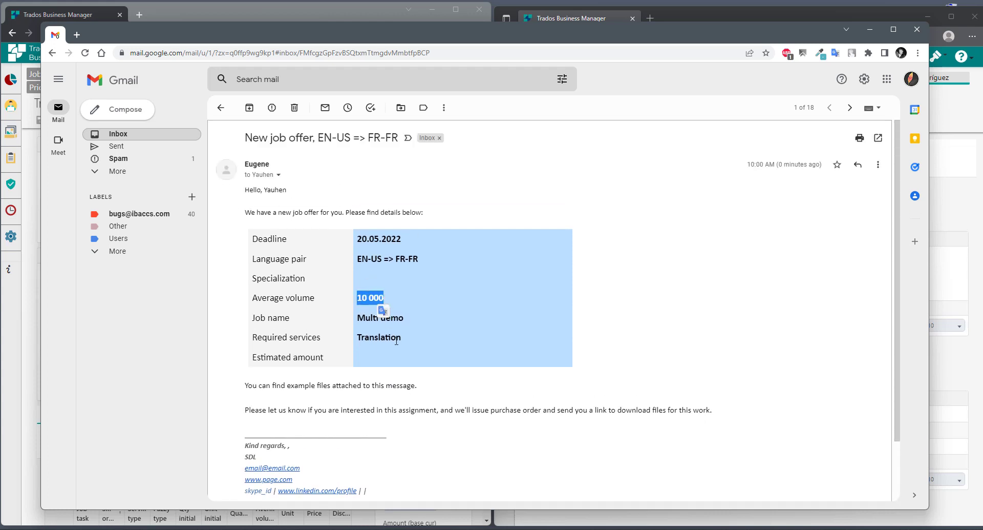
click(359, 242)
scroll(421, 327, down, 2)
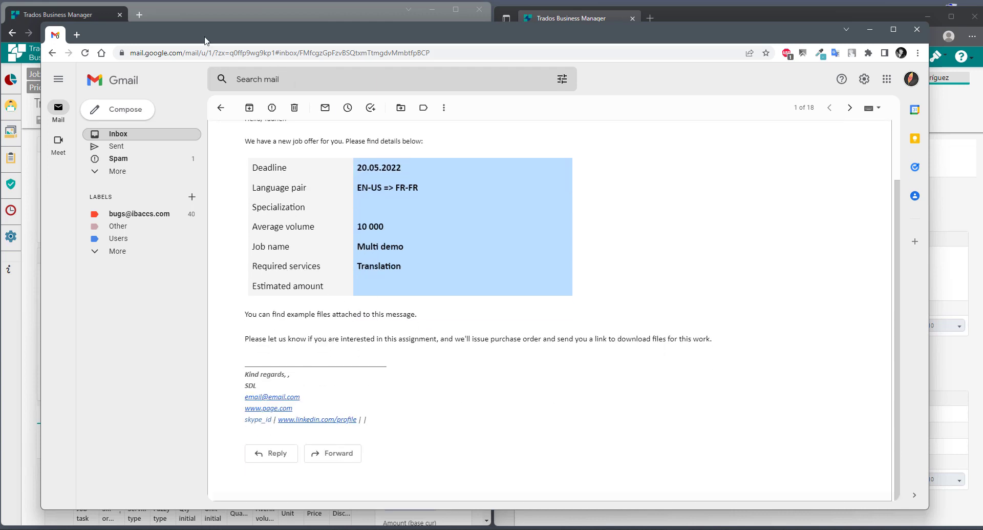
drag(149, 37, 287, 0)
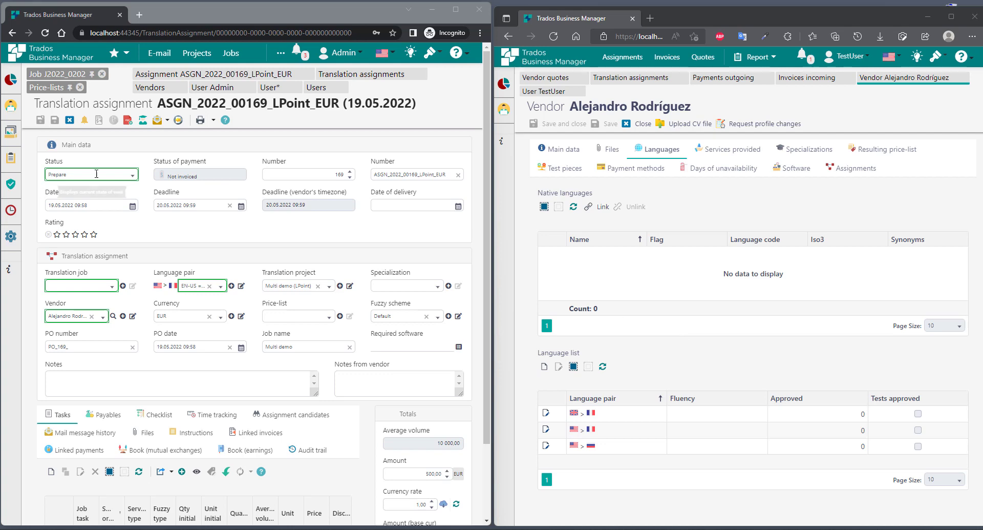
- Reselect Prepare status and save, sending the job offer to the vendor
click(64, 175)
click(64, 191)
click(63, 175)
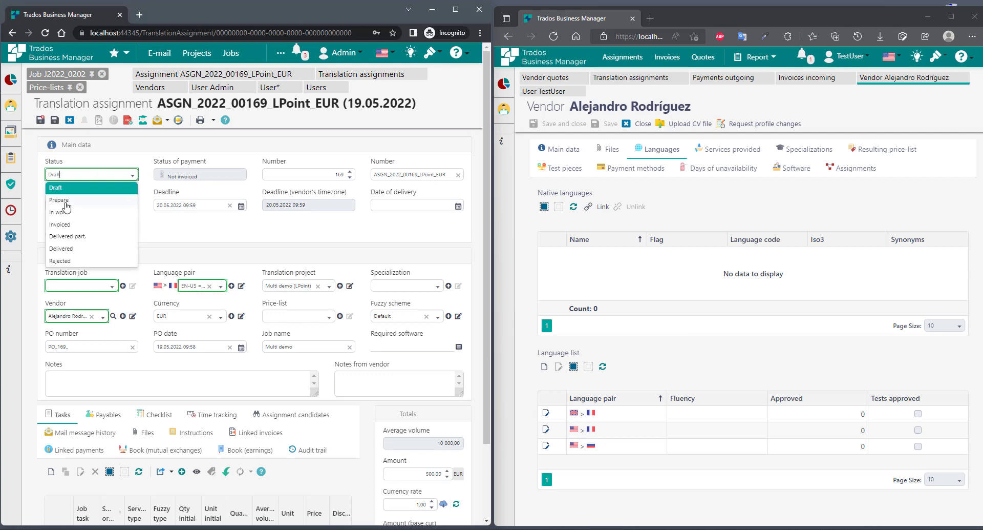
click(65, 201)
click(58, 121)
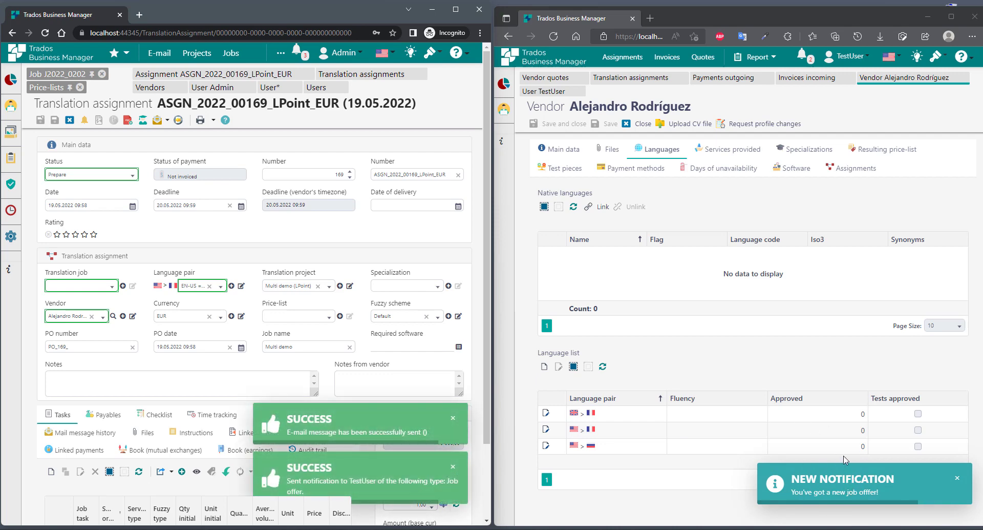
- As the vendor, open the offered assignment from the notification and review its Translation task and Instructions
click(842, 491)
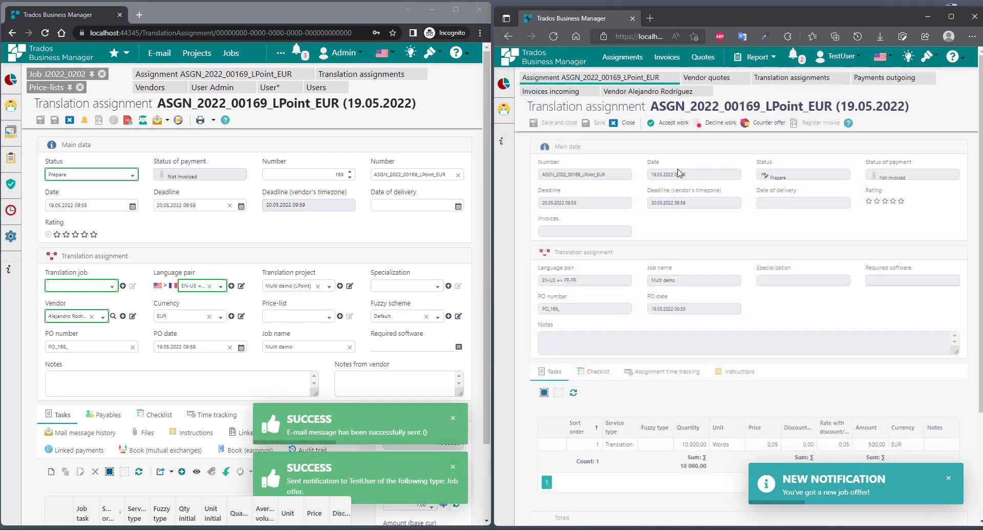
scroll(765, 264, down, 3)
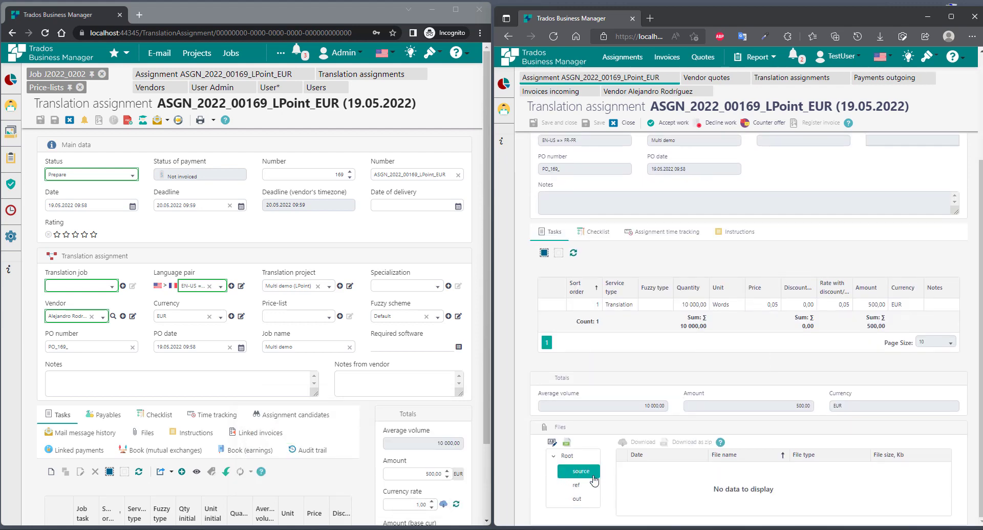
scroll(678, 498, up, 2)
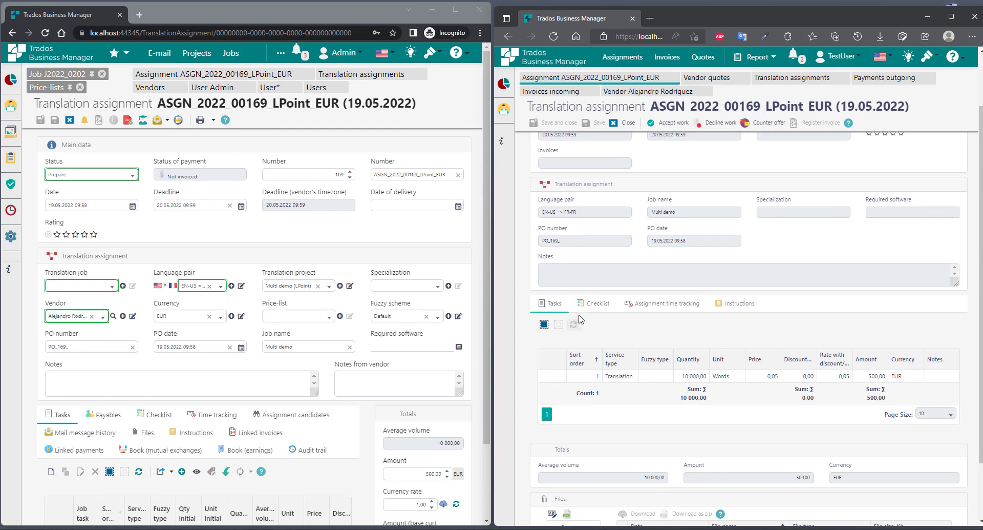
click(619, 380)
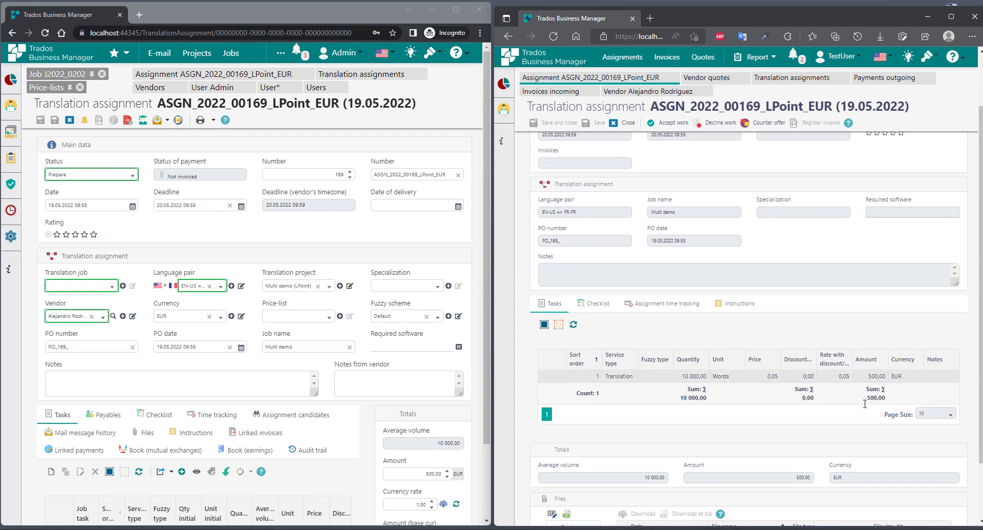
scroll(552, 197, up, 2)
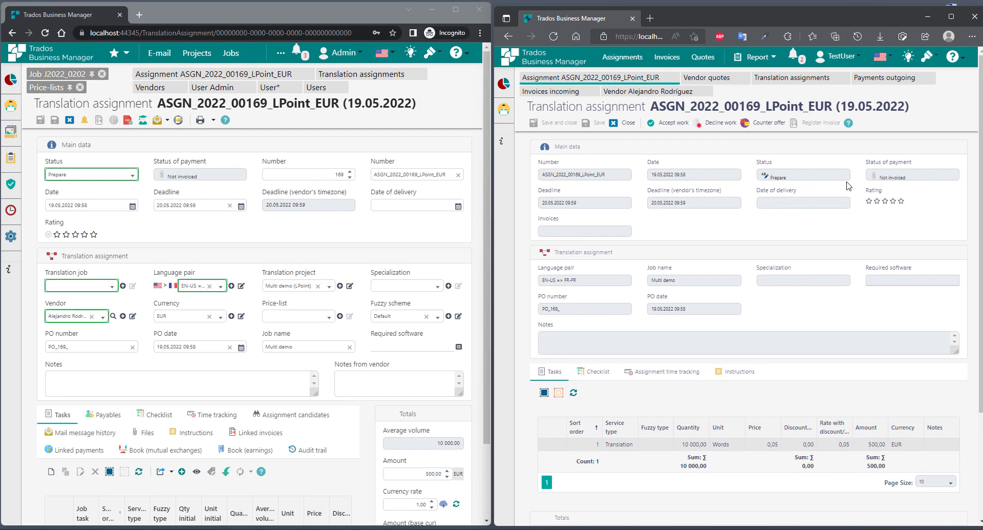
scroll(552, 229, down, 2)
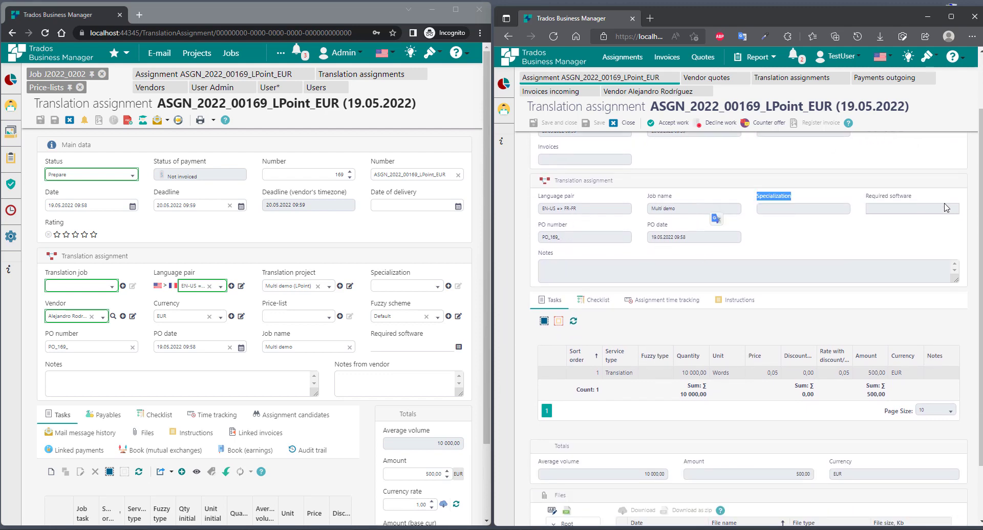
click(737, 299)
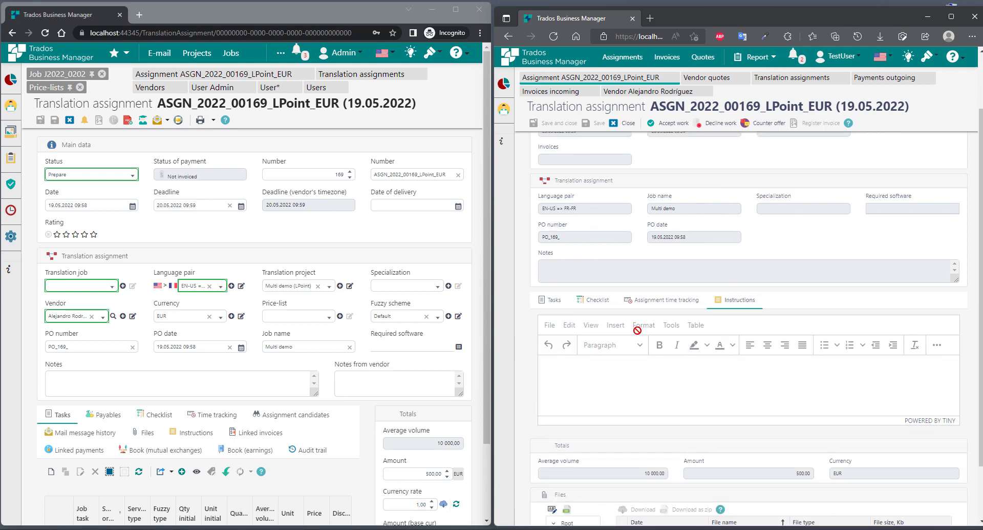
scroll(819, 338, up, 2)
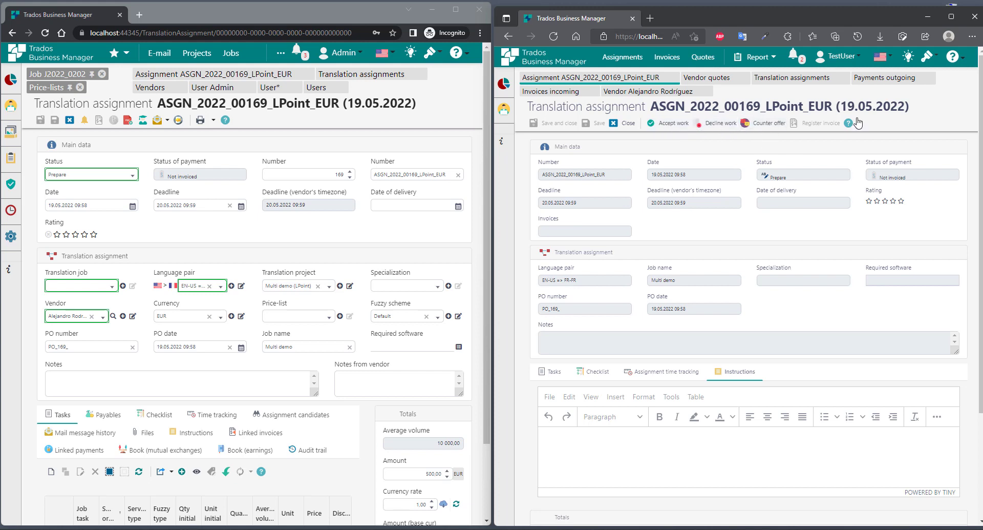
- Send a counter-offer with the note 'i need more time'
click(767, 124)
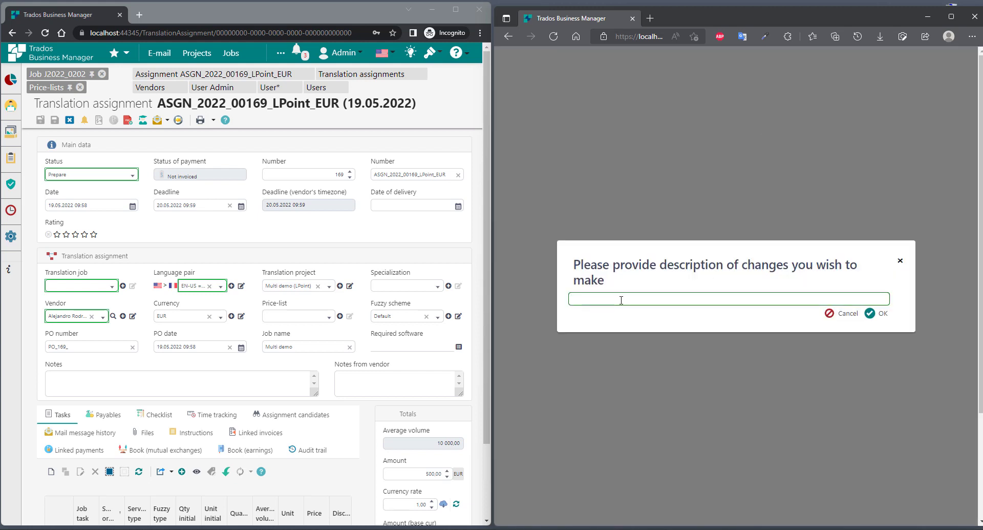
text(i need more time)
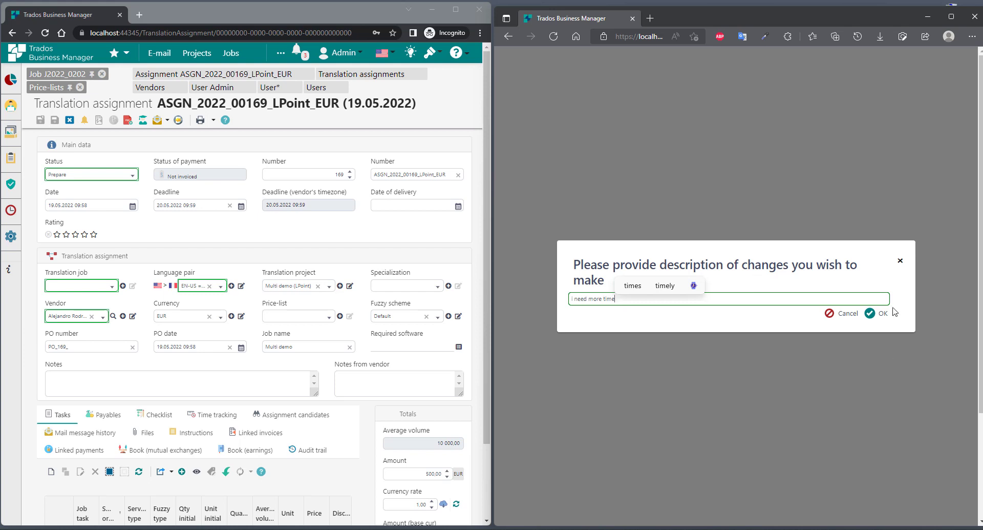
click(883, 312)
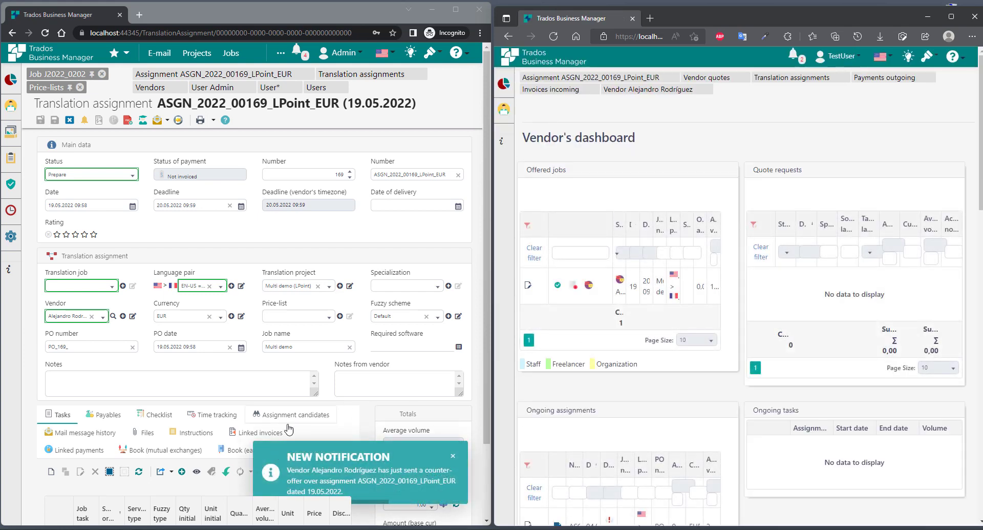
- In the admin window, select the vendor's counter-offer on the Assignment candidates tab
click(359, 481)
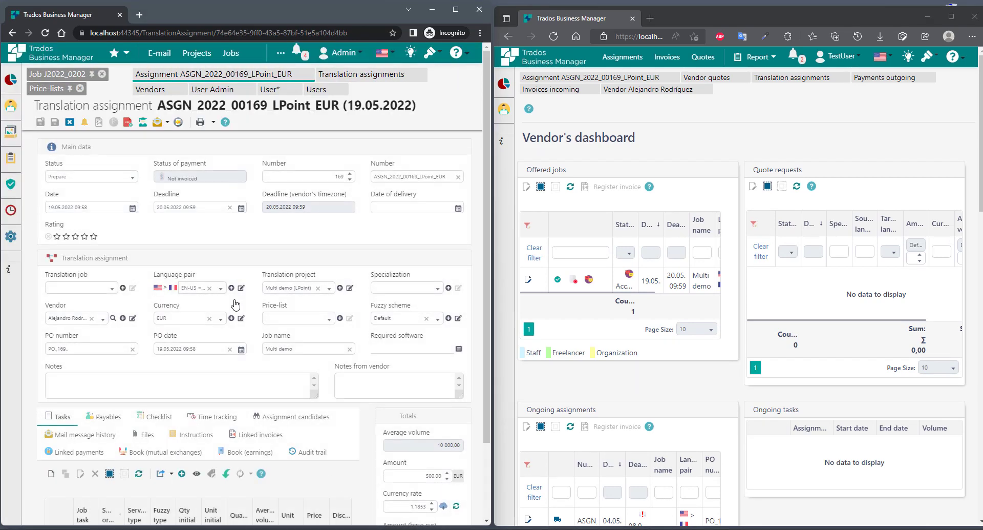
scroll(237, 302, down, 2)
click(272, 332)
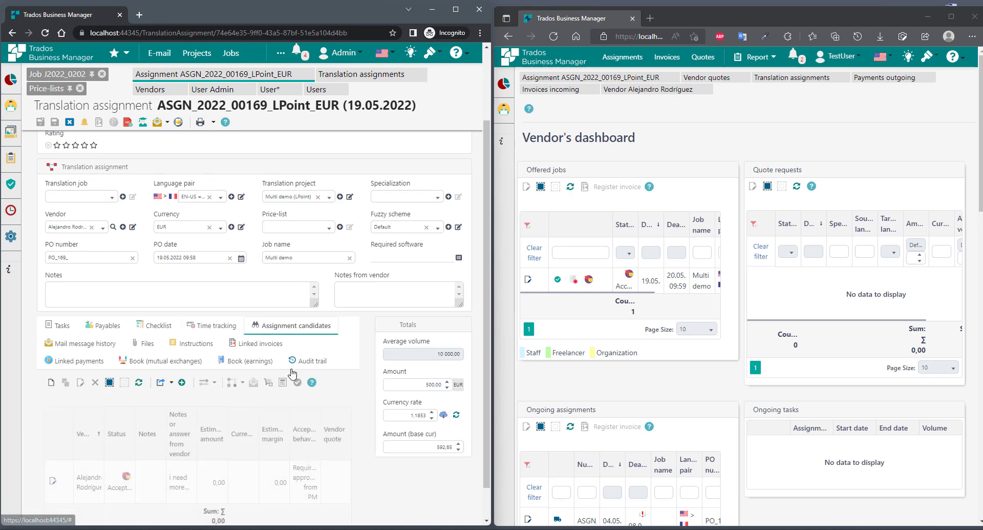
click(89, 446)
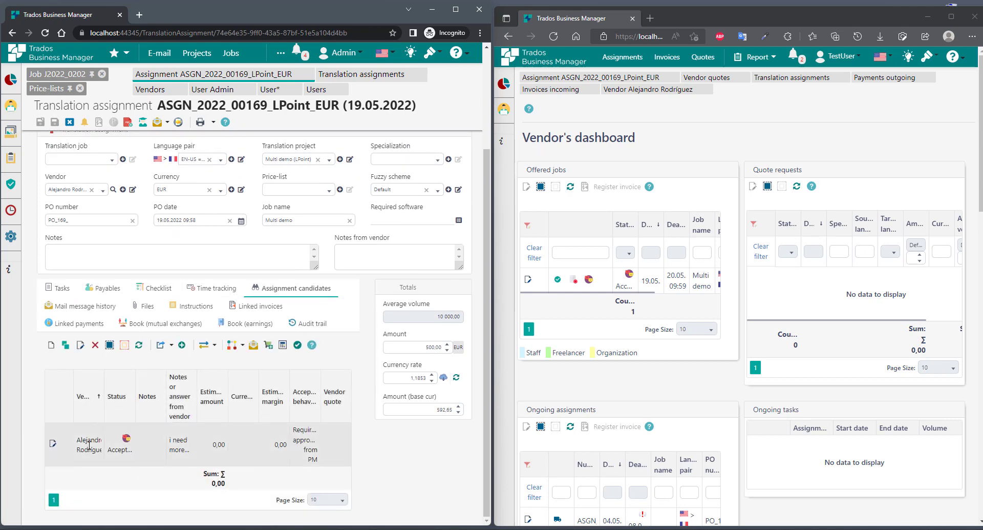
click(456, 9)
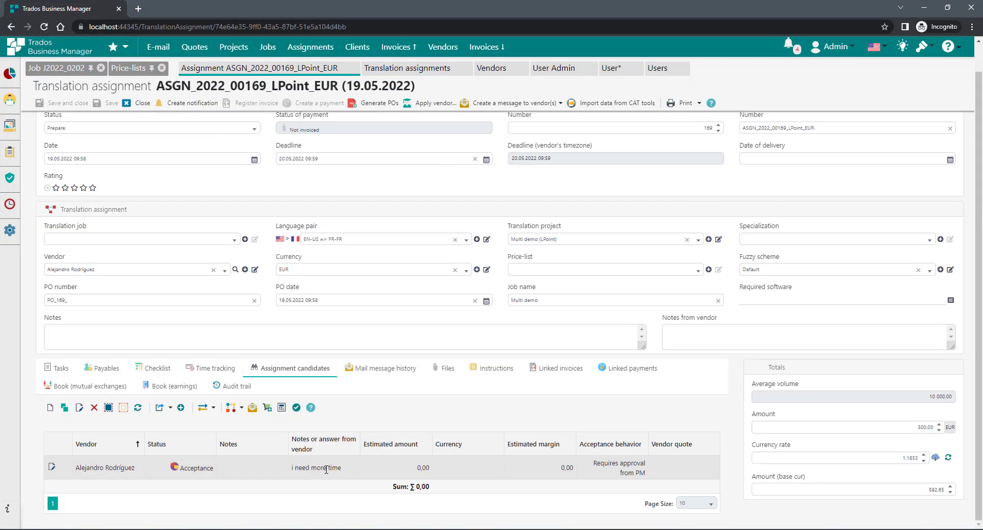
- Reply to the vendor's 'i need more time' with the note 'we can provide more time'
drag(303, 467, 352, 471)
click(320, 495)
scroll(455, 282, up, 1)
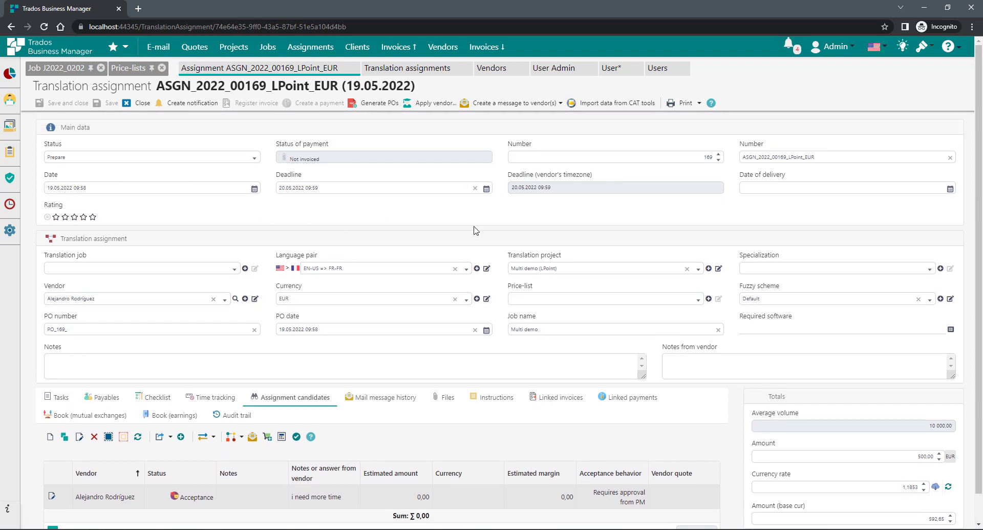
click(72, 357)
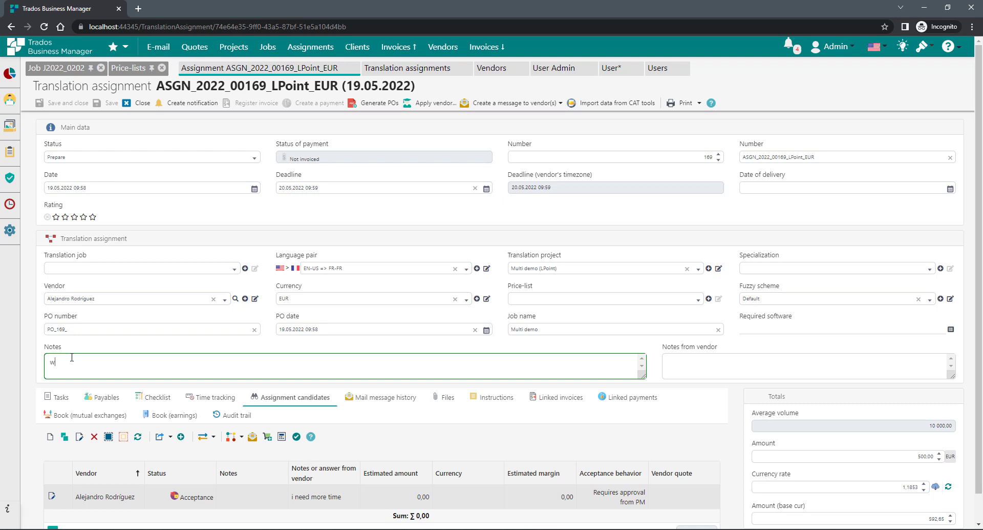
text(we can provide more time)
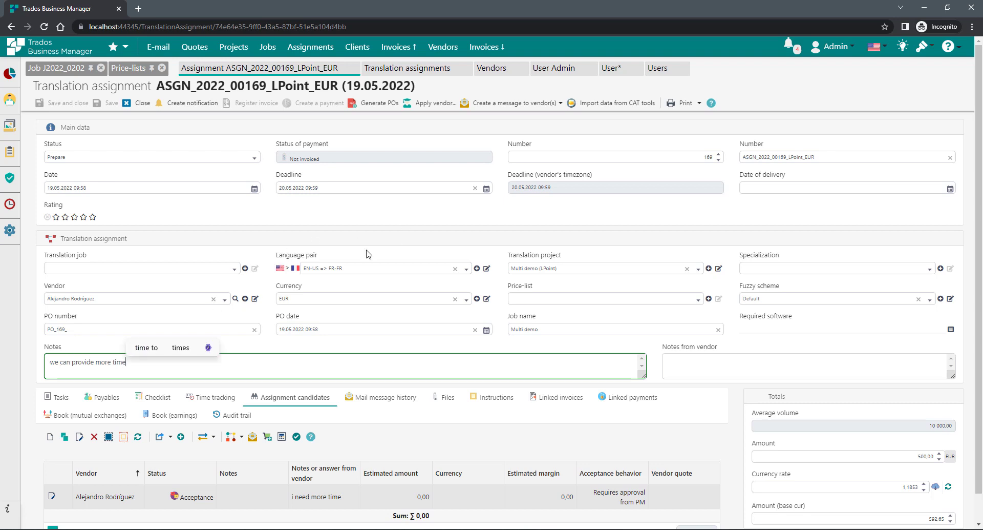
- Move the assignment deadline to 26.05.2022 and save the assignment
click(425, 188)
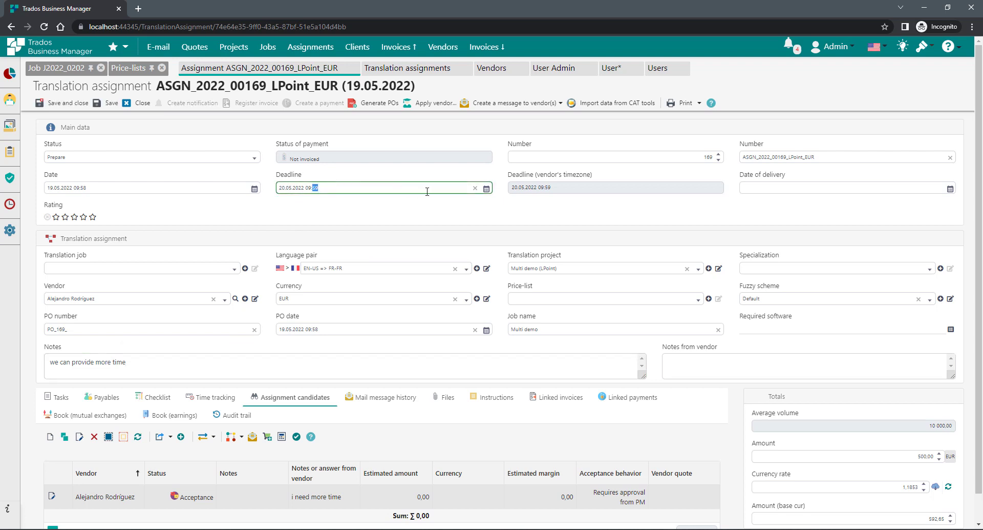
click(486, 188)
click(338, 297)
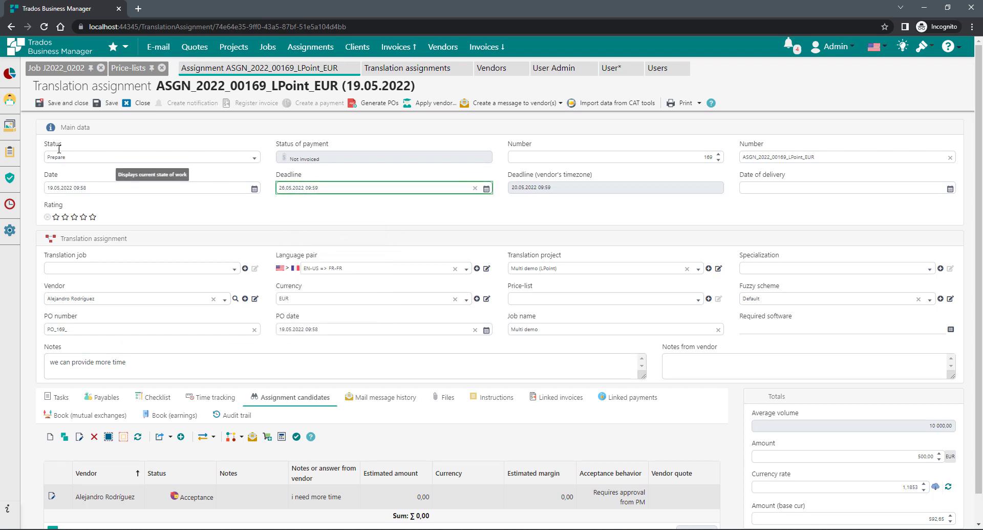
click(107, 104)
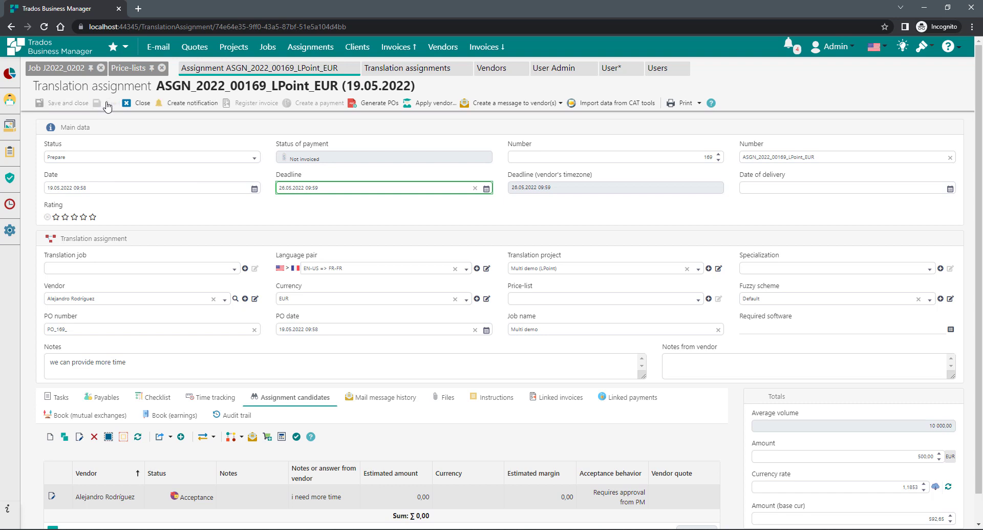
click(947, 7)
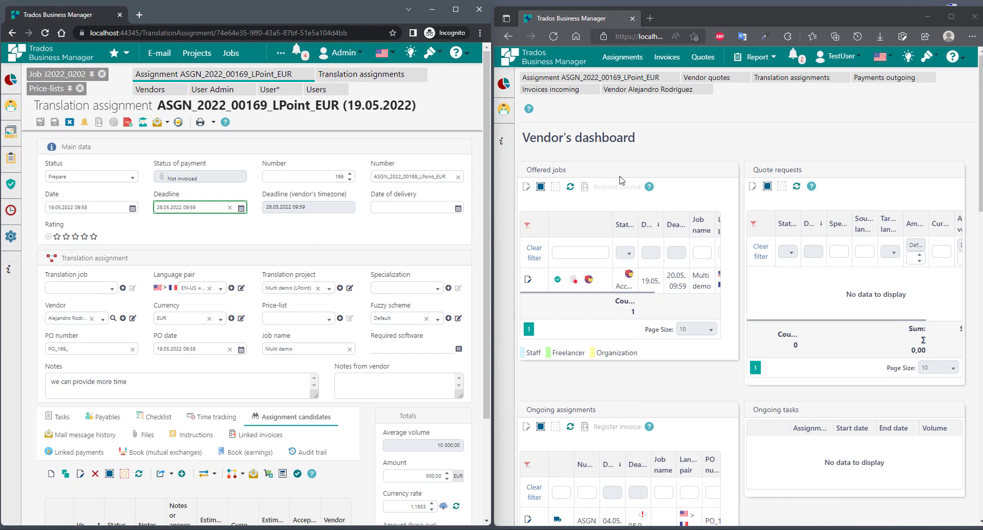
- Open ASGN_2022_00169_LPoint_EUR from the vendor's Translation assignments and review its deadline and note
click(624, 69)
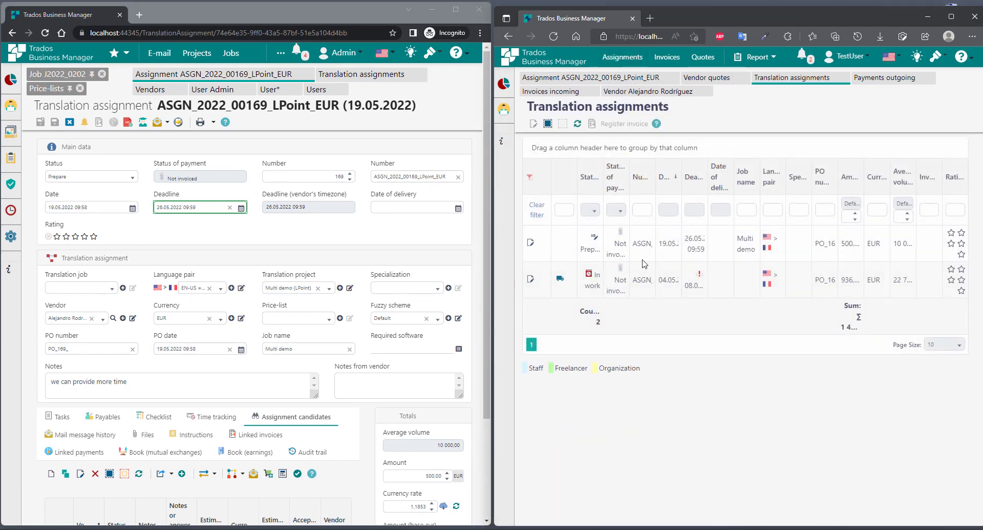
double_click(670, 244)
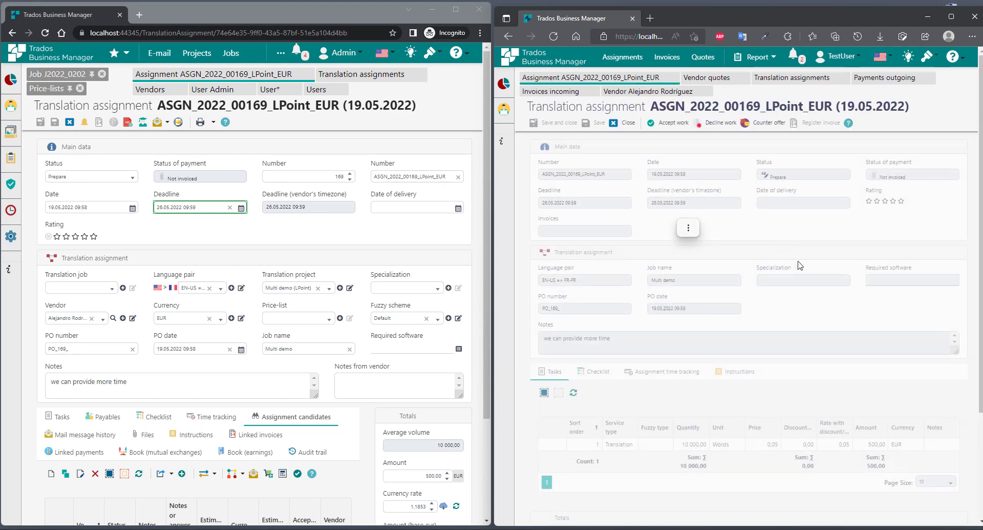
scroll(768, 282, down, 3)
scroll(815, 297, down, 1)
scroll(627, 266, down, 2)
drag(627, 266, 463, 277)
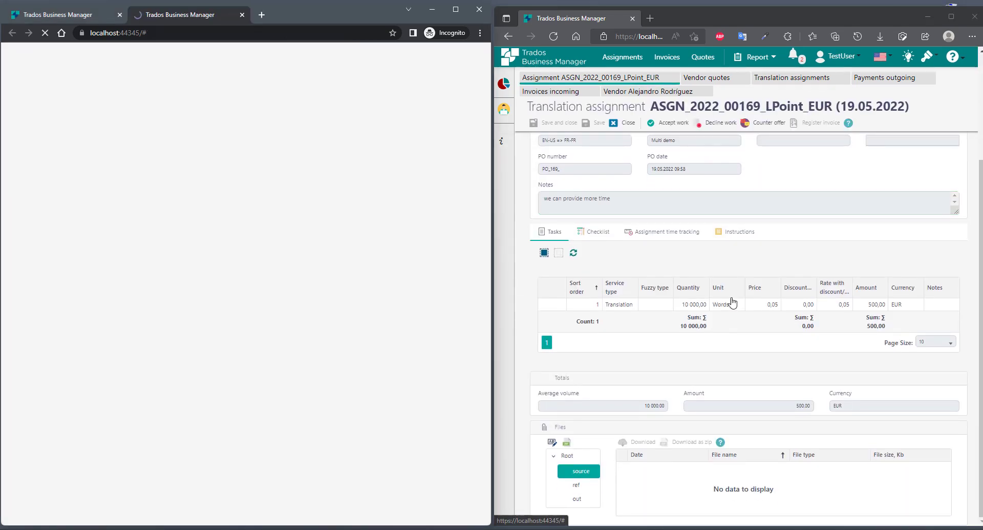
scroll(717, 300, up, 4)
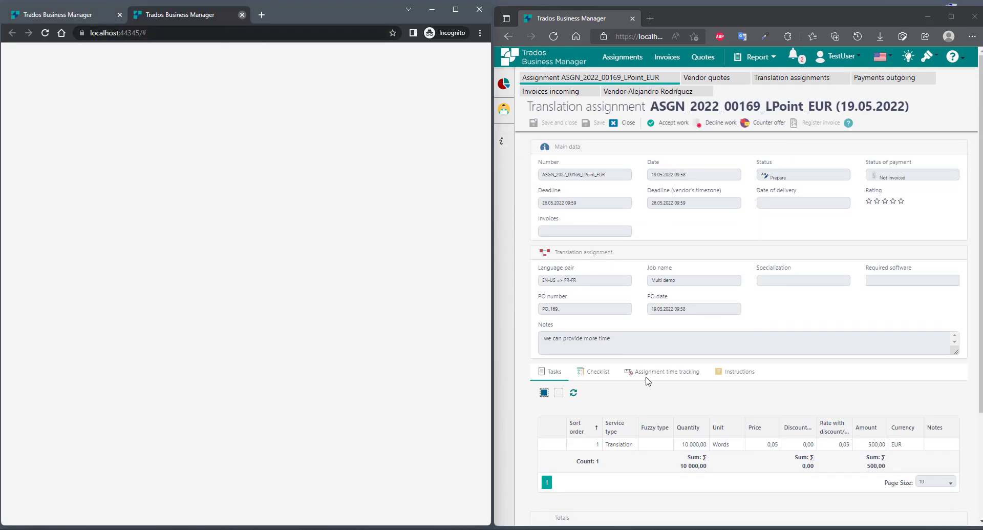
- Accept assignment ASGN_2022_00169_LPoint_EUR as the vendor and dismiss the confirmation
click(679, 205)
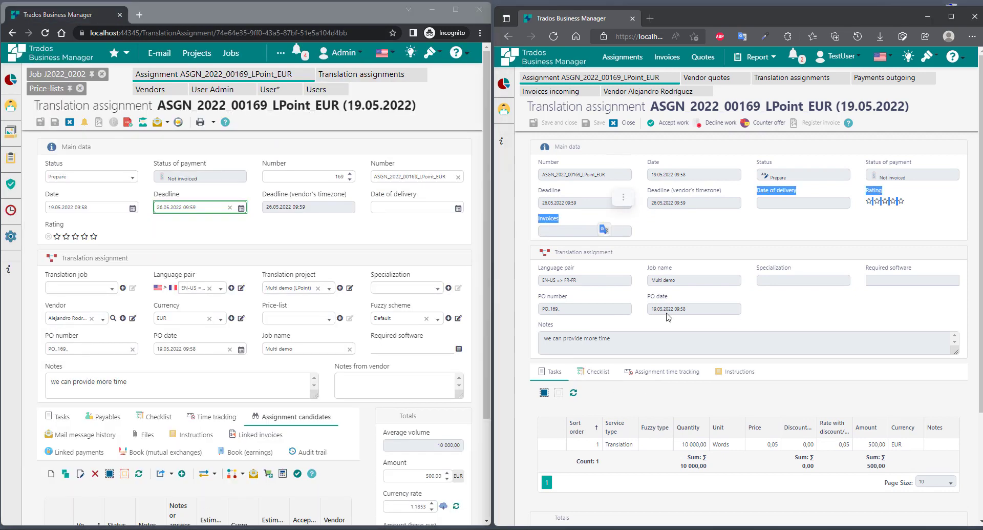
click(662, 124)
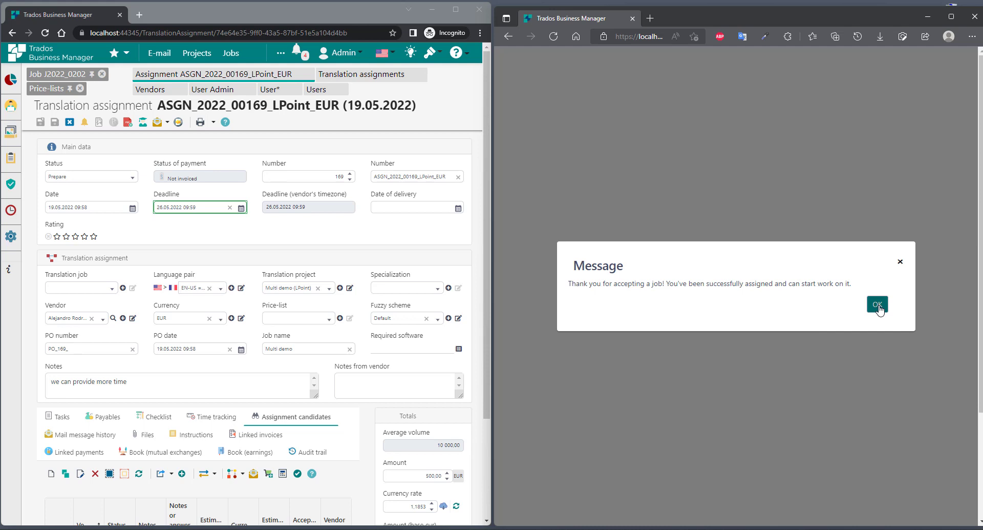
click(877, 304)
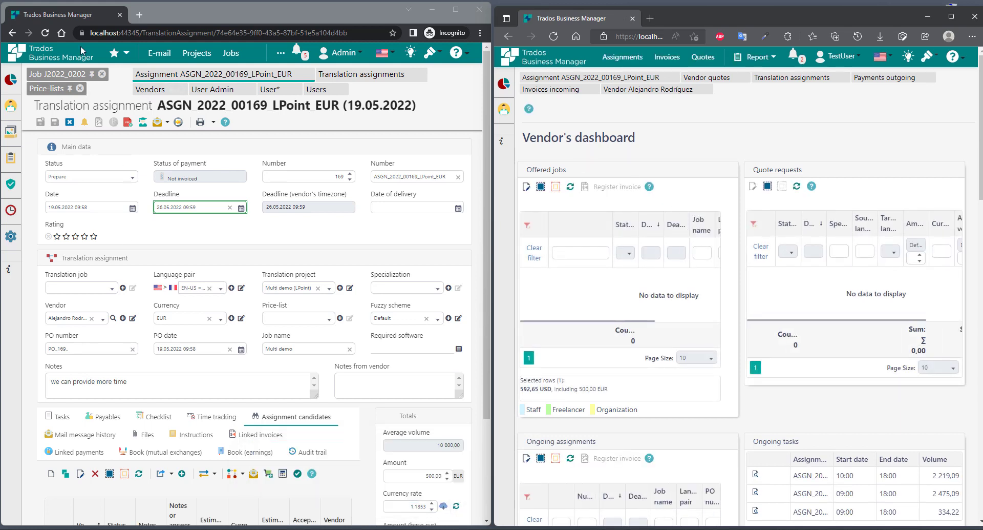
- Reload the admin's assignment showing In work and browse its Root files, including PO_169_.pdf
click(45, 33)
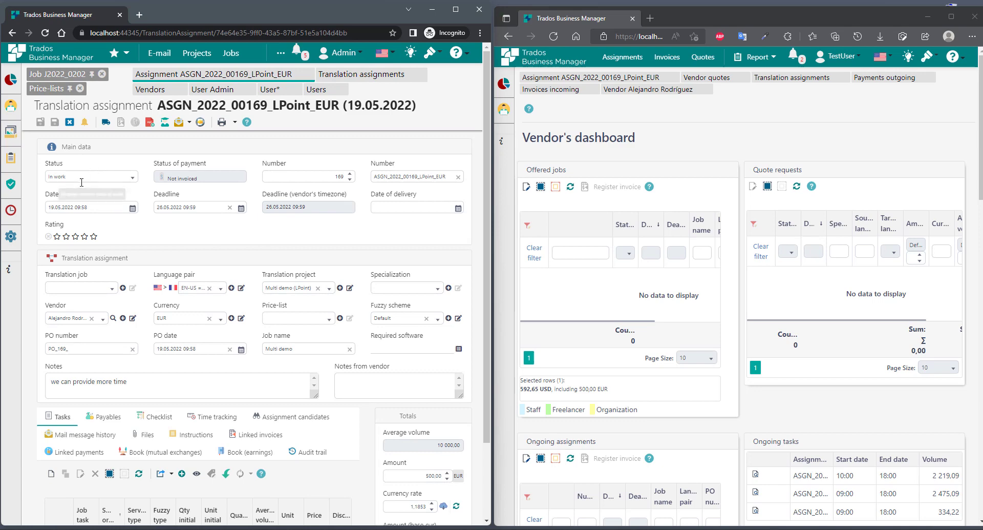
scroll(176, 284, down, 2)
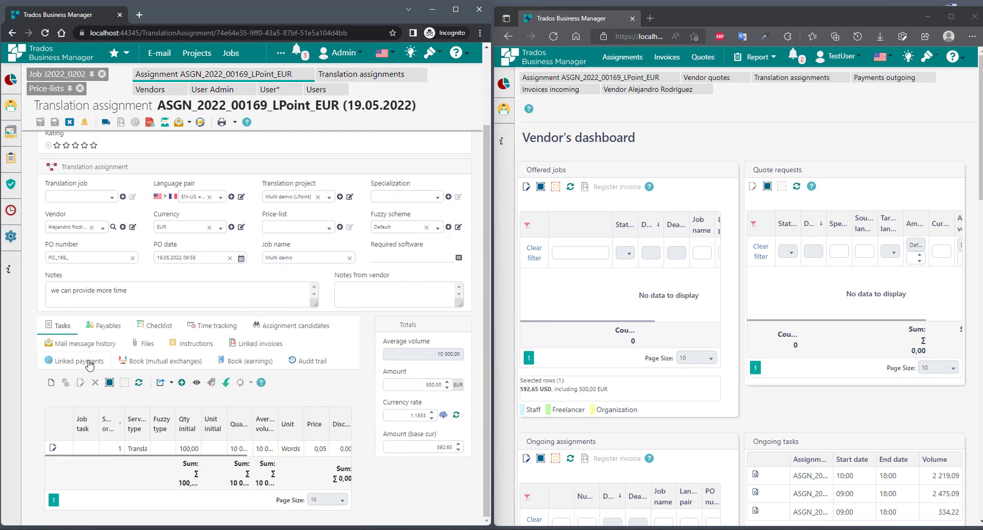
click(149, 343)
click(74, 441)
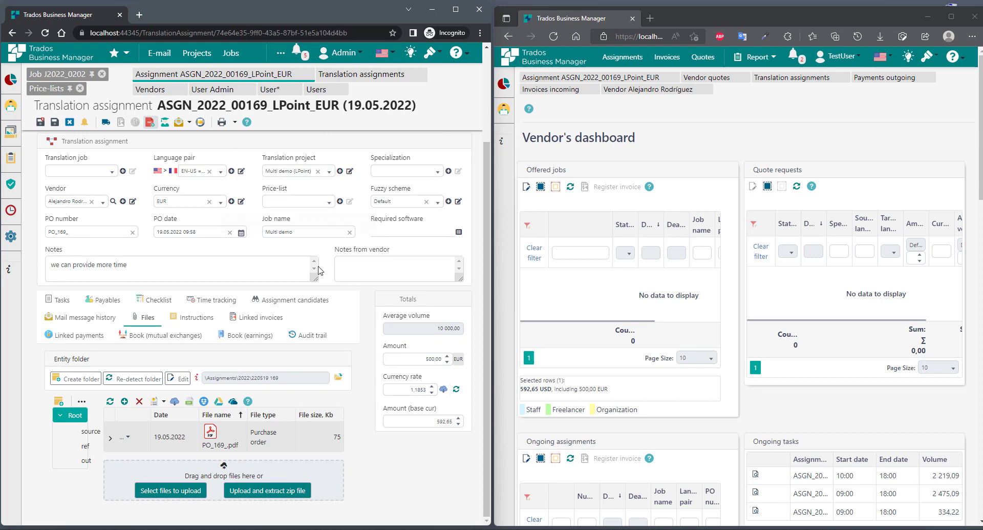
scroll(359, 340, up, 2)
mouse_move(57, 303)
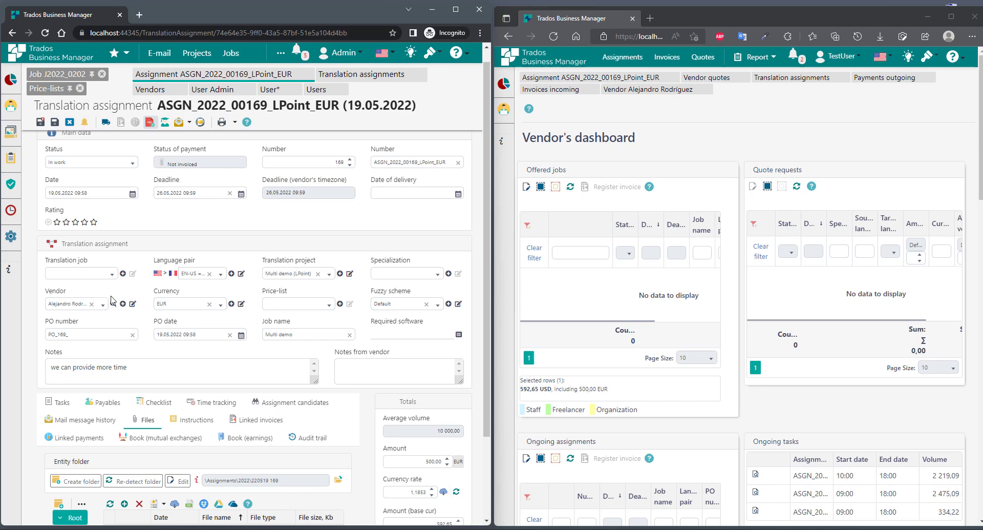
scroll(230, 460, down, 2)
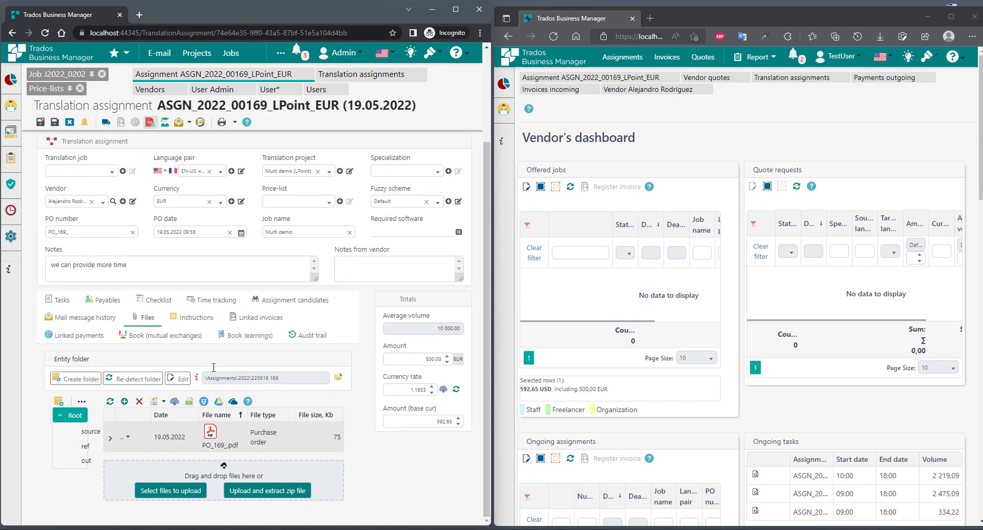
scroll(291, 308, up, 2)
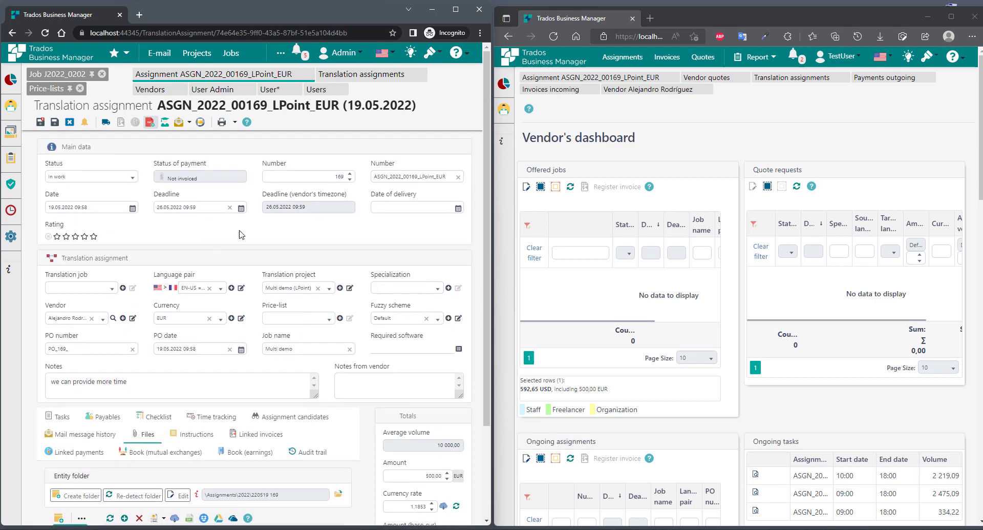
scroll(242, 235, down, 2)
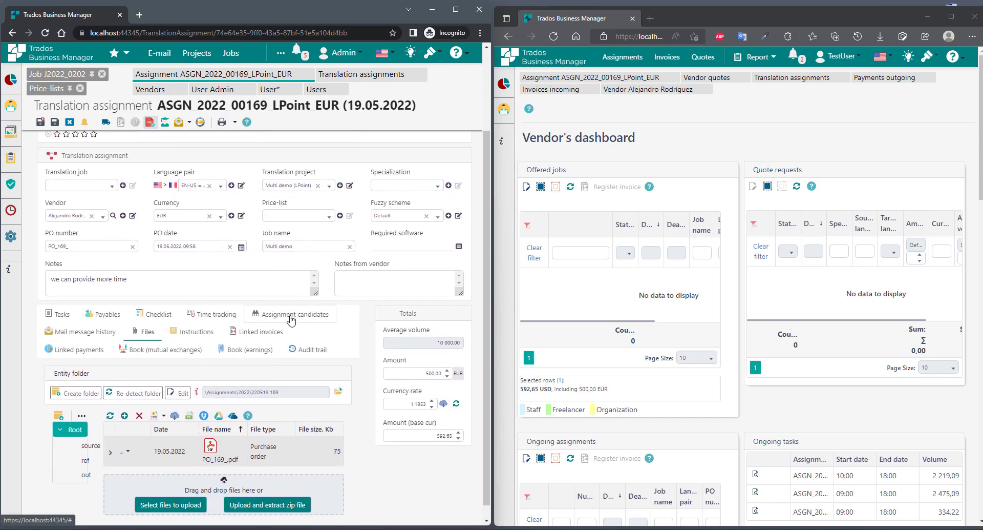
- Select the vendor's assignment candidate, keep status In work, and confirm the entry
click(292, 319)
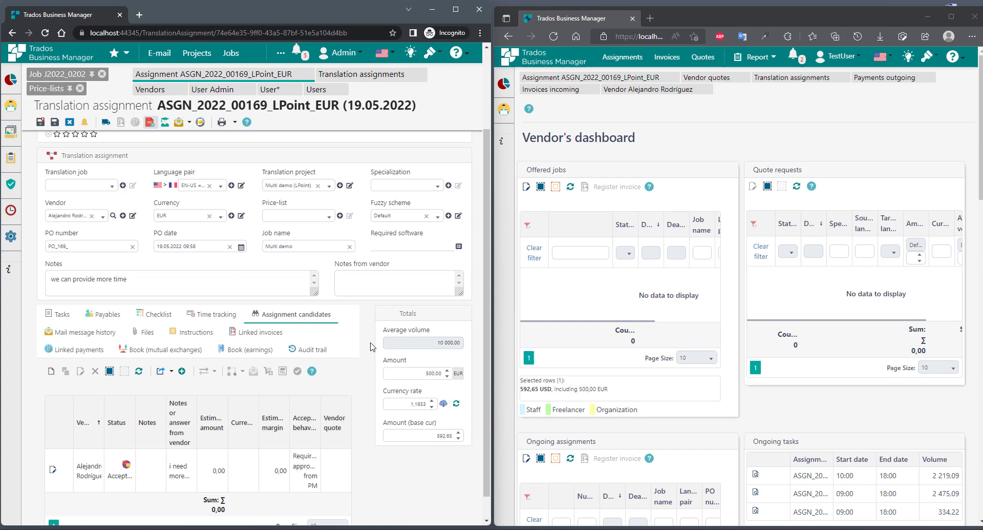
click(300, 456)
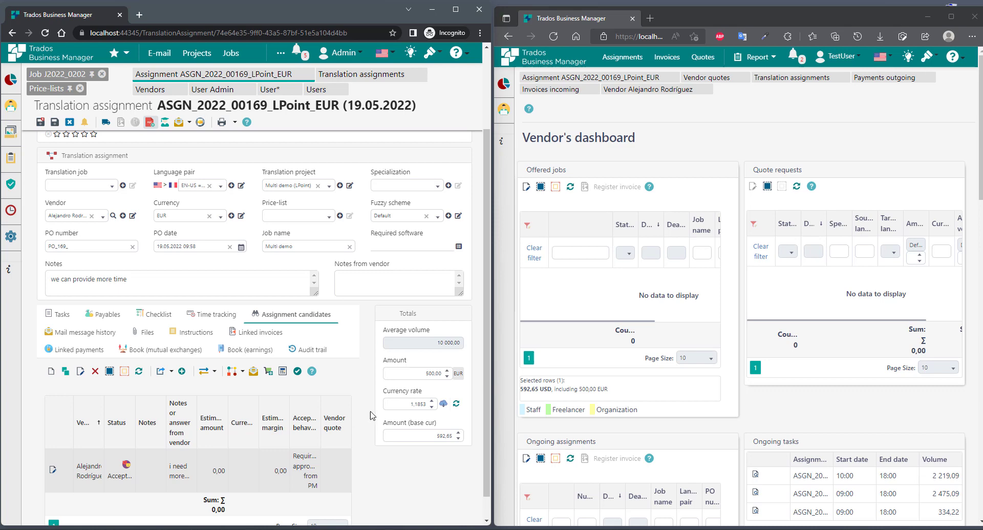
scroll(490, 208, up, 2)
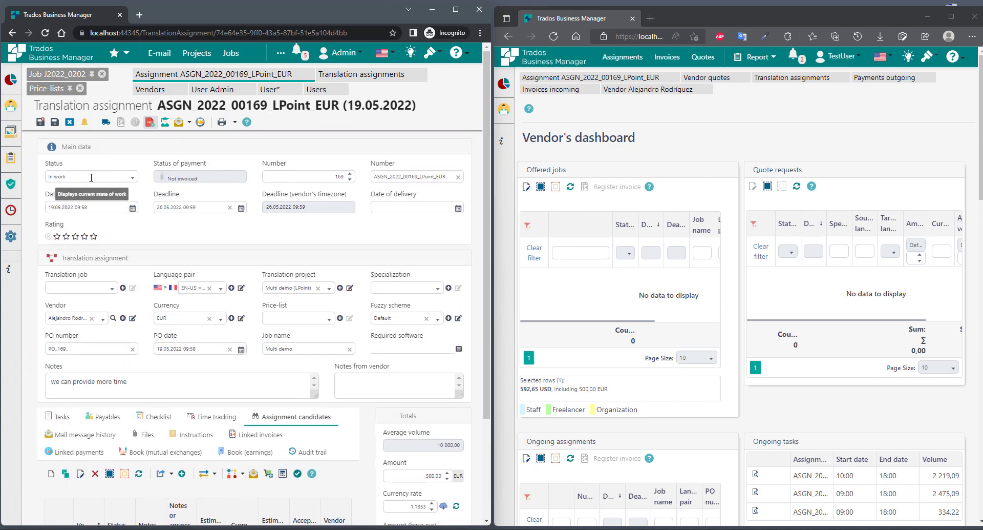
click(94, 177)
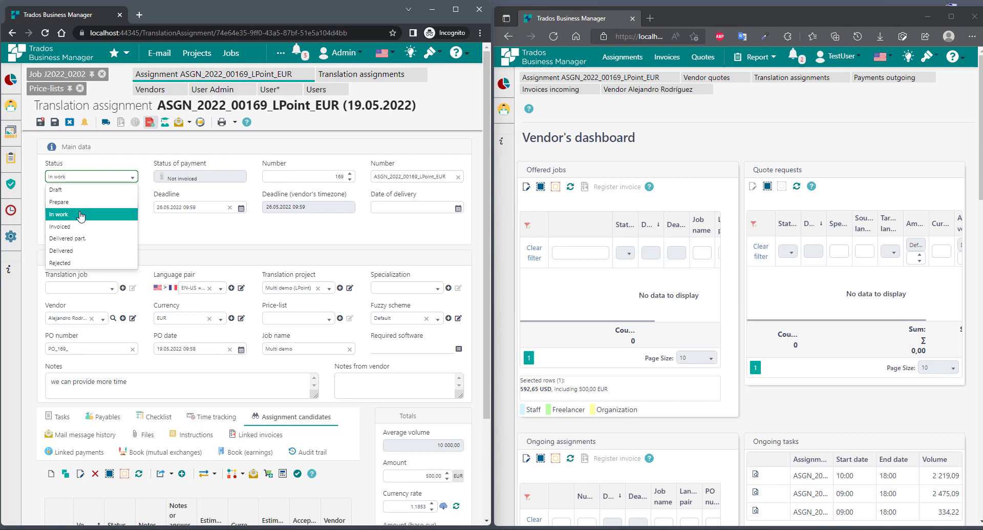
click(77, 203)
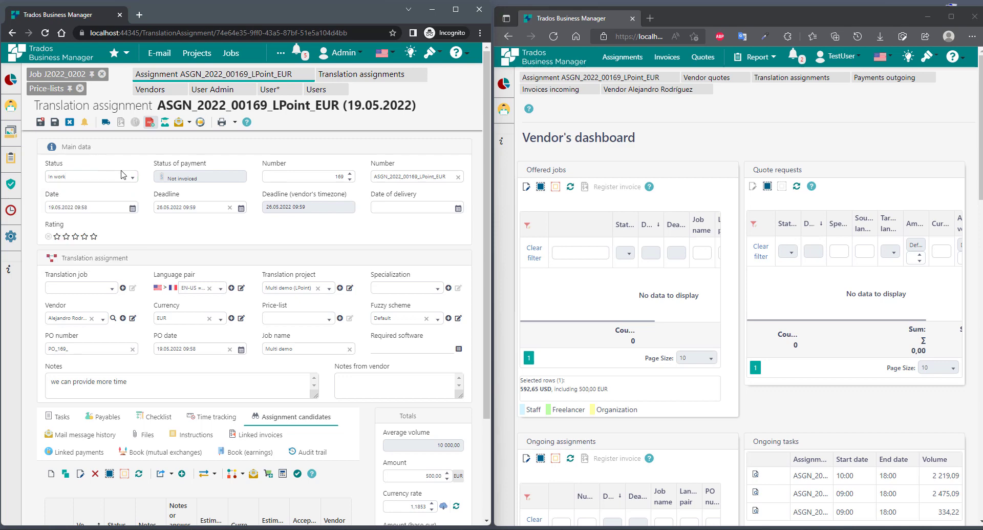
scroll(208, 413, down, 3)
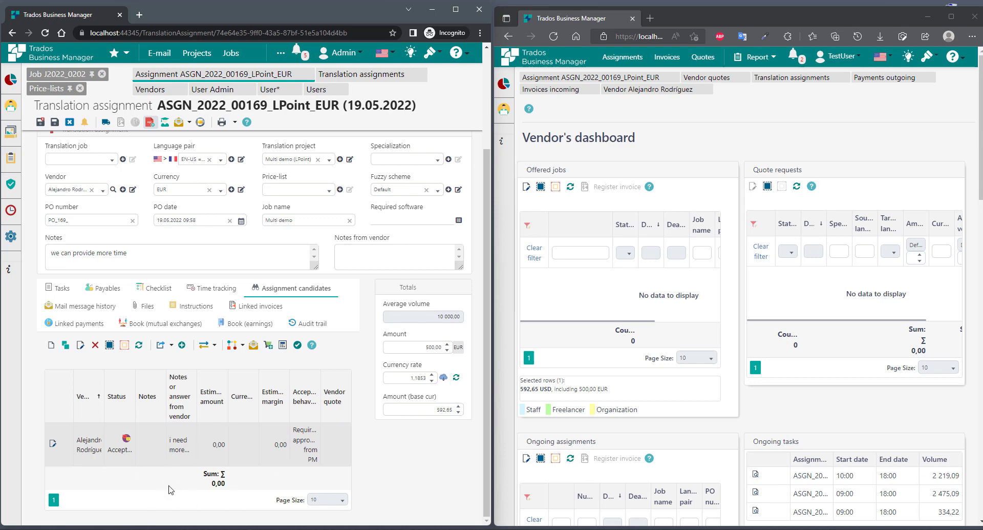
click(299, 344)
- Save the assignment and switch to the vendor's view, now showing In work
scroll(98, 186, up, 2)
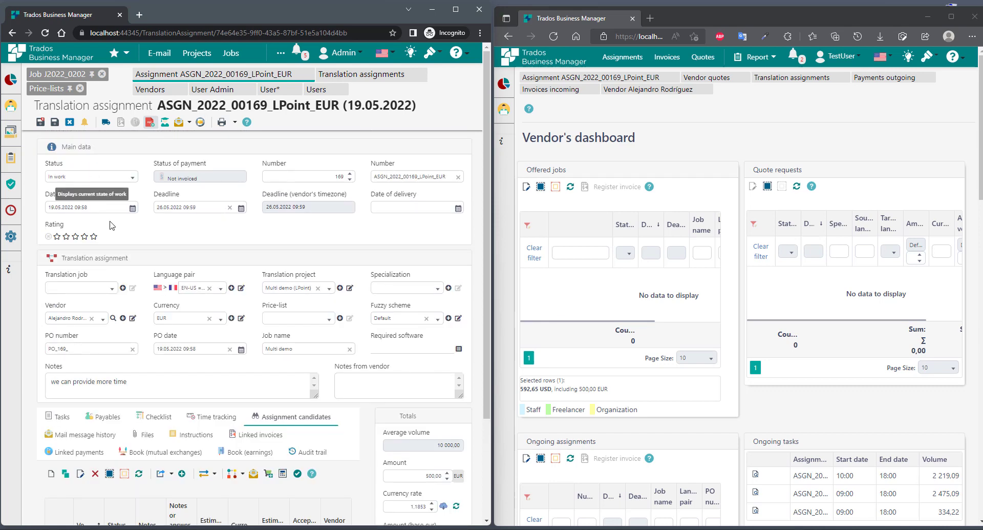
scroll(297, 353, down, 2)
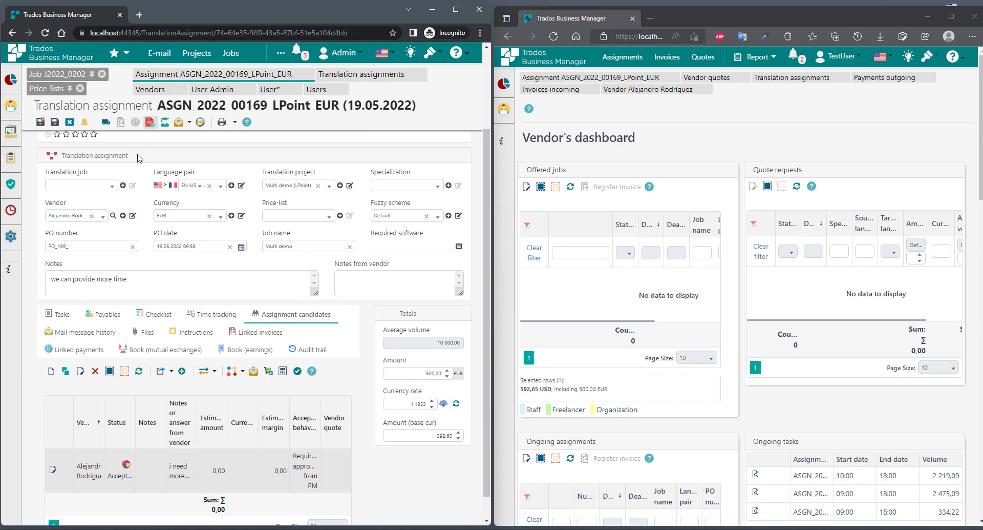
click(55, 123)
scroll(361, 354, up, 2)
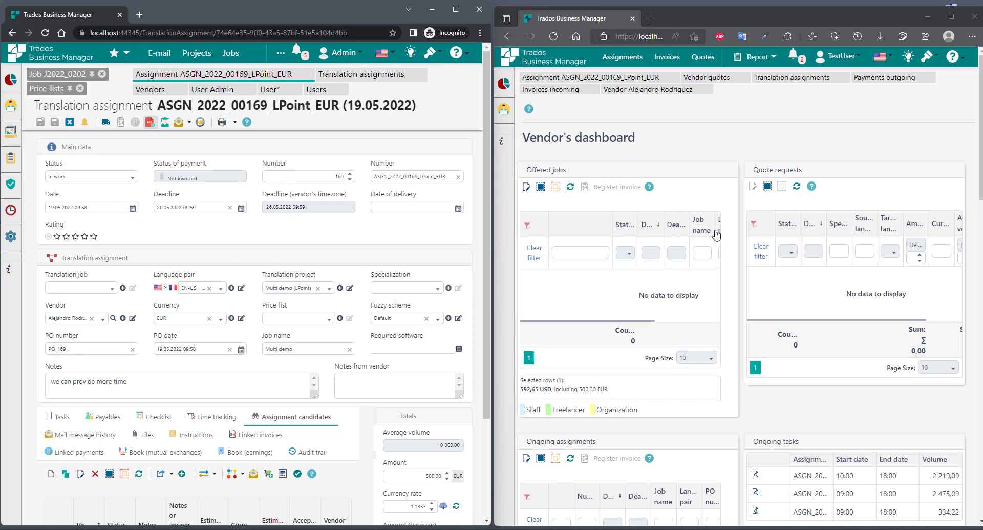
click(601, 77)
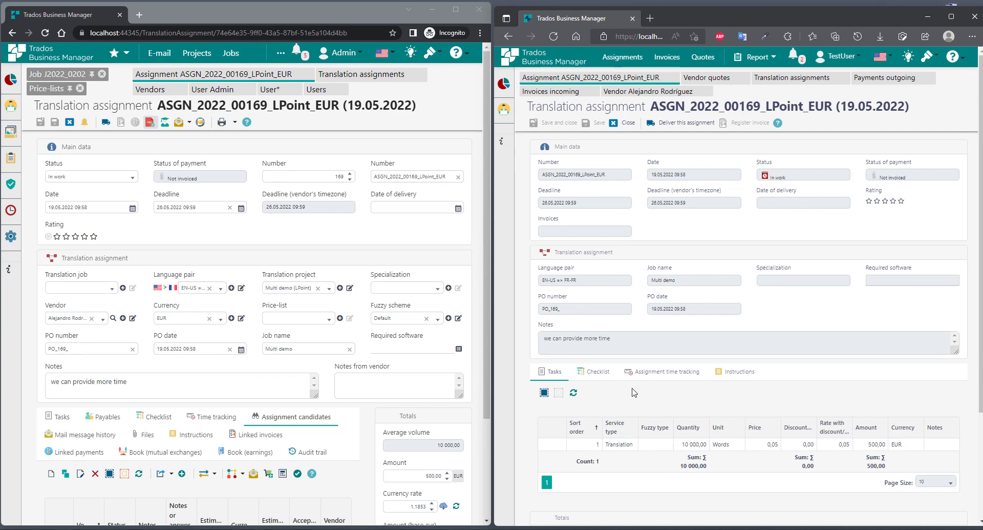
- Check PO_169_.pdf under Root, then view the vendor dashboard's Ongoing assignments
scroll(670, 385, down, 3)
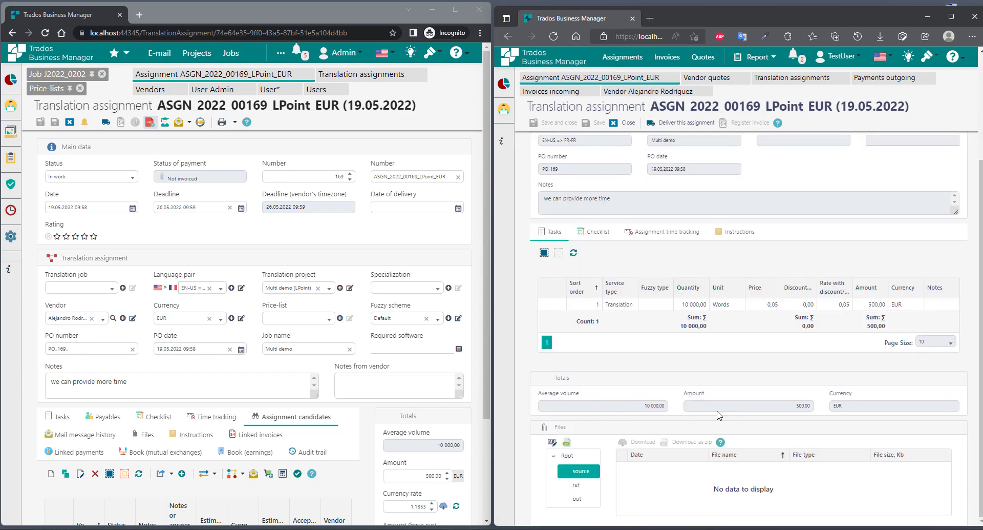
click(566, 455)
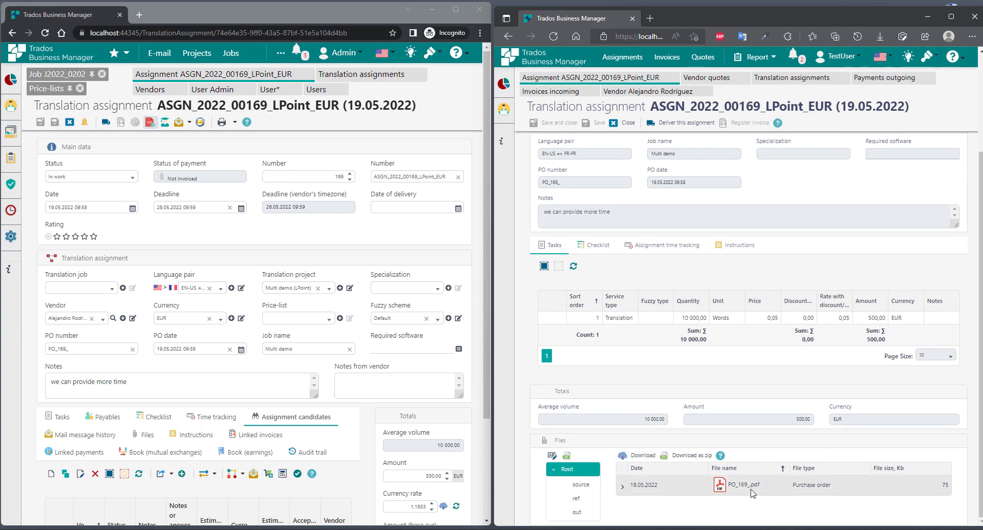
click(504, 84)
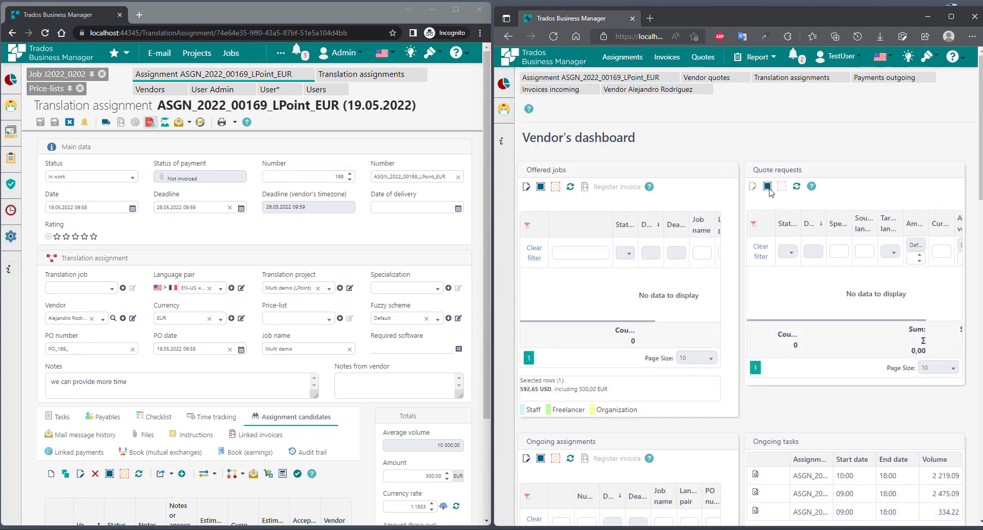
scroll(681, 358, down, 5)
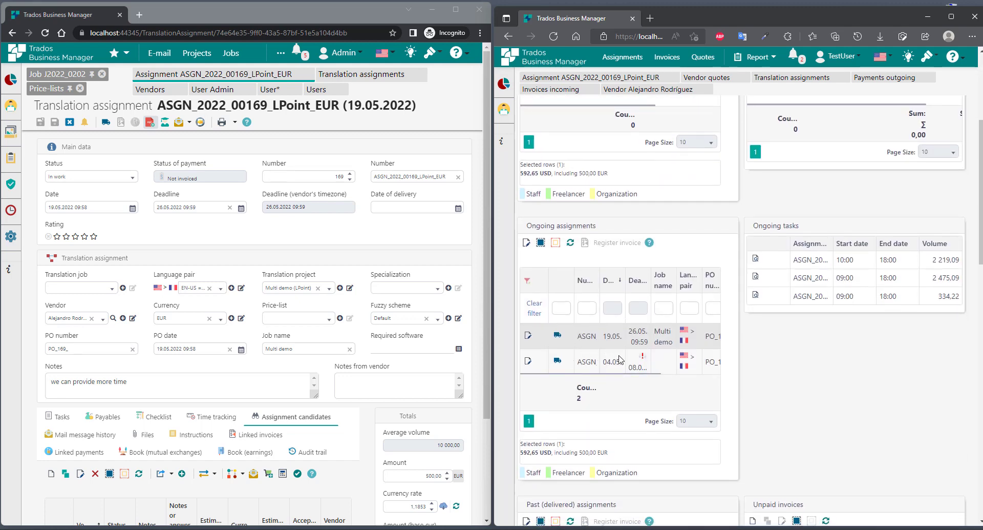
- Deliver the assignment as a full, non-partial delivery with biodata.docx uploaded
click(590, 339)
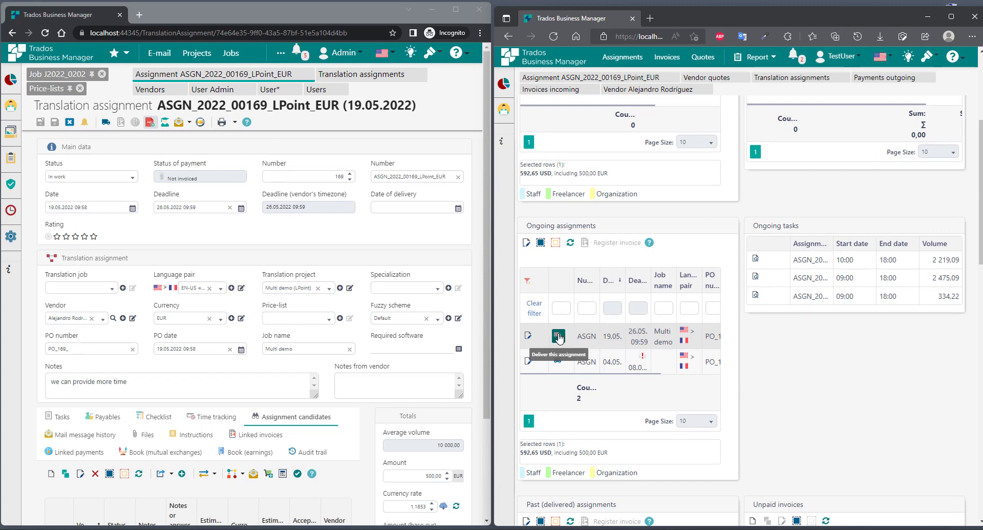
click(559, 336)
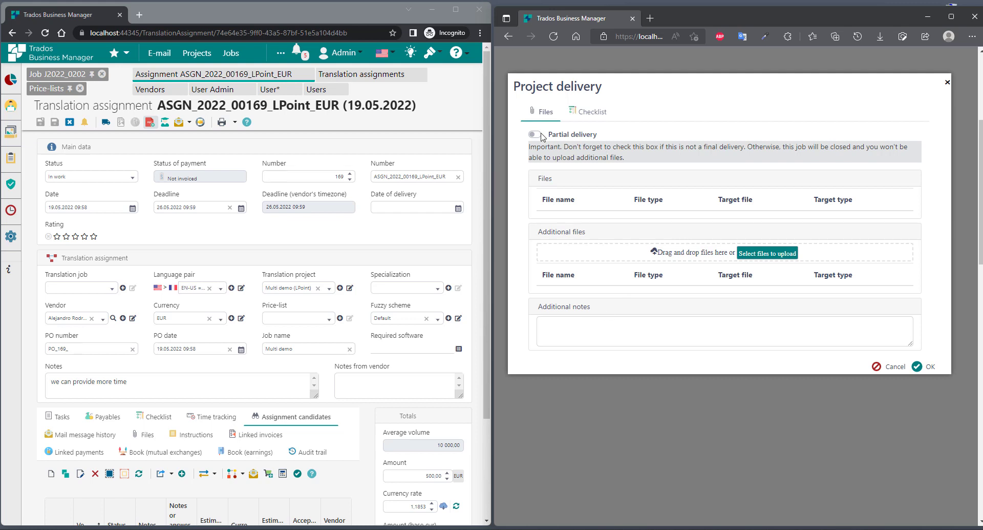
click(890, 366)
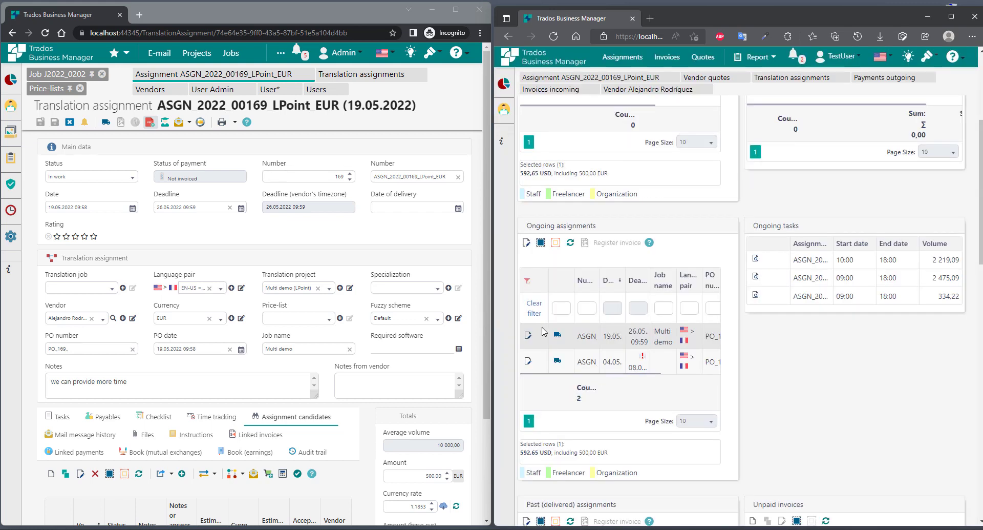
click(558, 335)
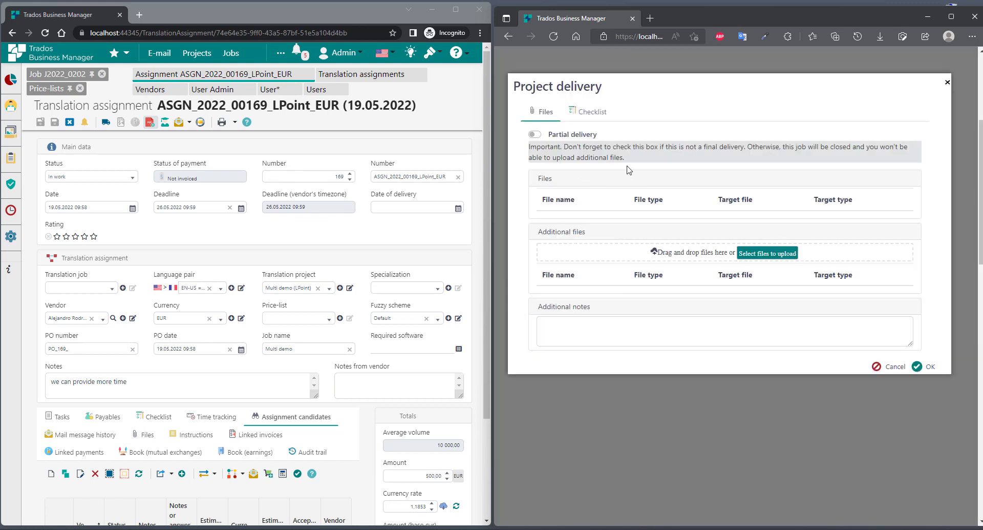
click(536, 135)
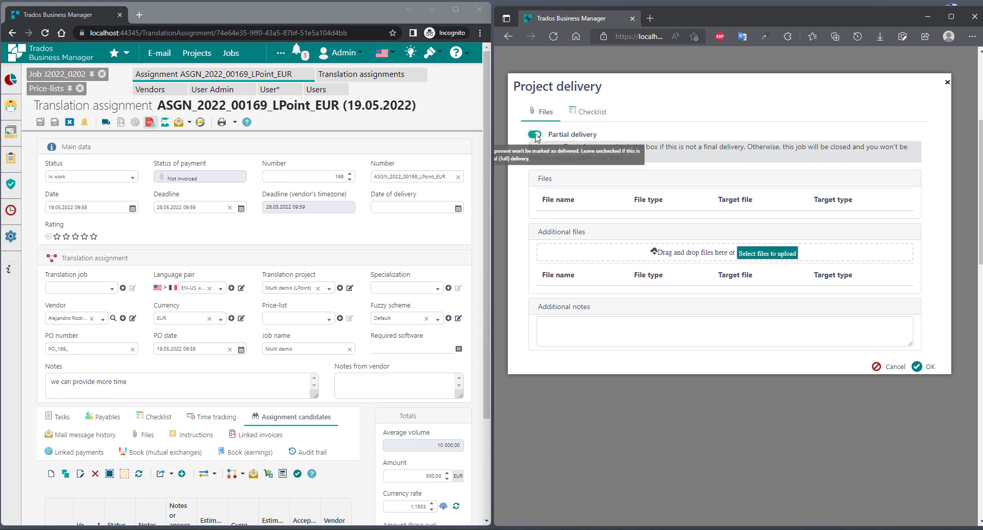
click(535, 135)
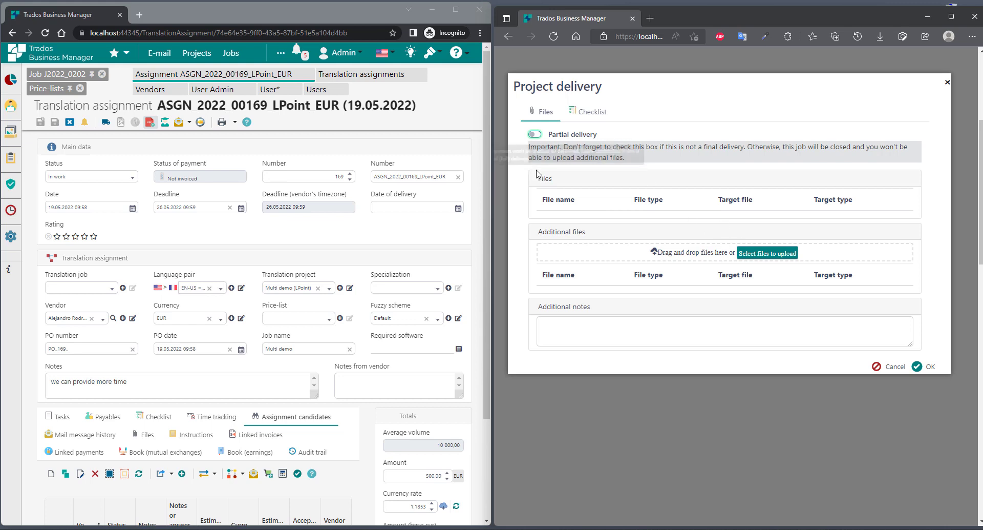
click(766, 253)
scroll(707, 184, down, 3)
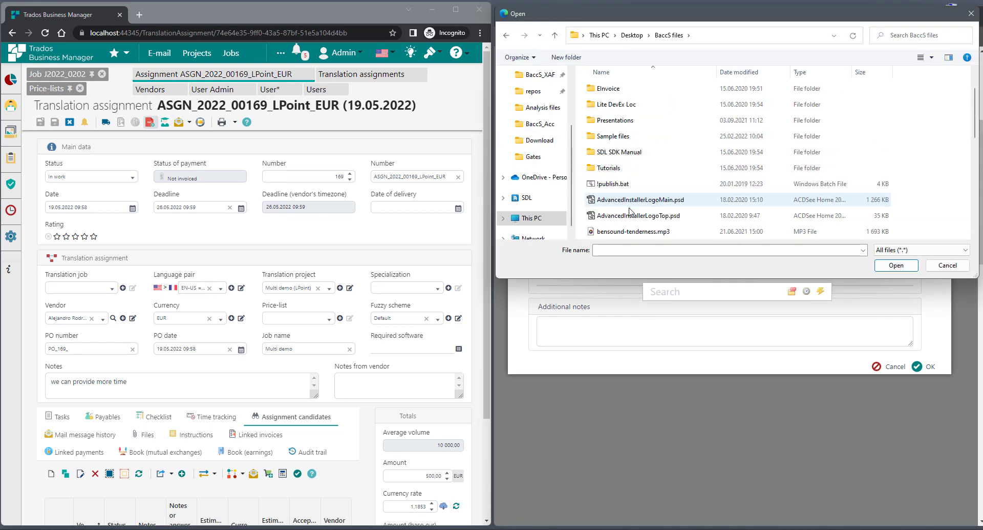
scroll(689, 212, up, 1)
double_click(629, 201)
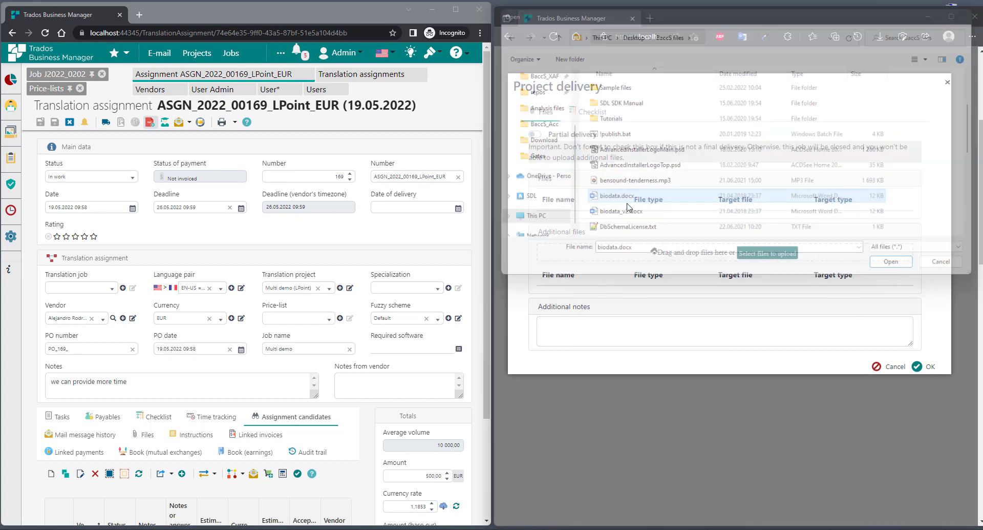
click(924, 475)
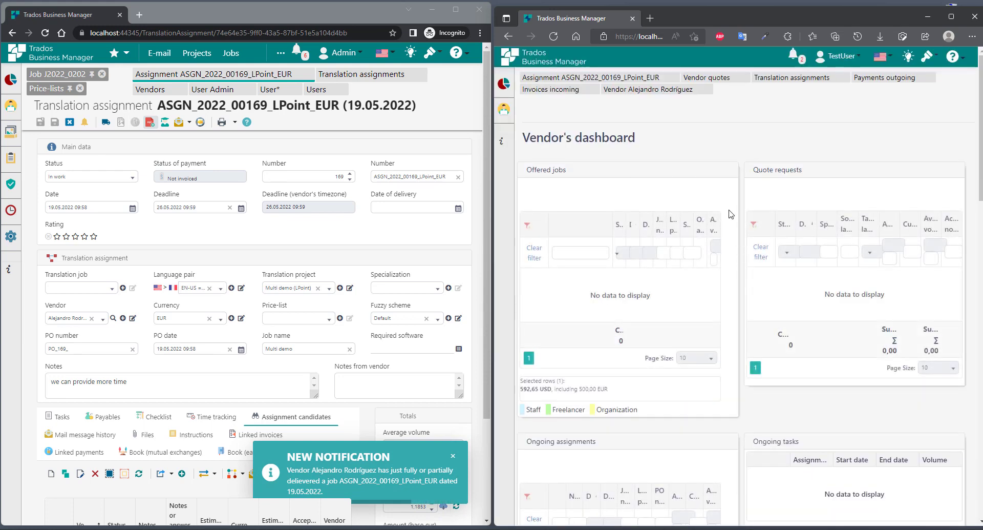
- Open the delivered assignment and check the French translation file under out > fr-fr
click(344, 480)
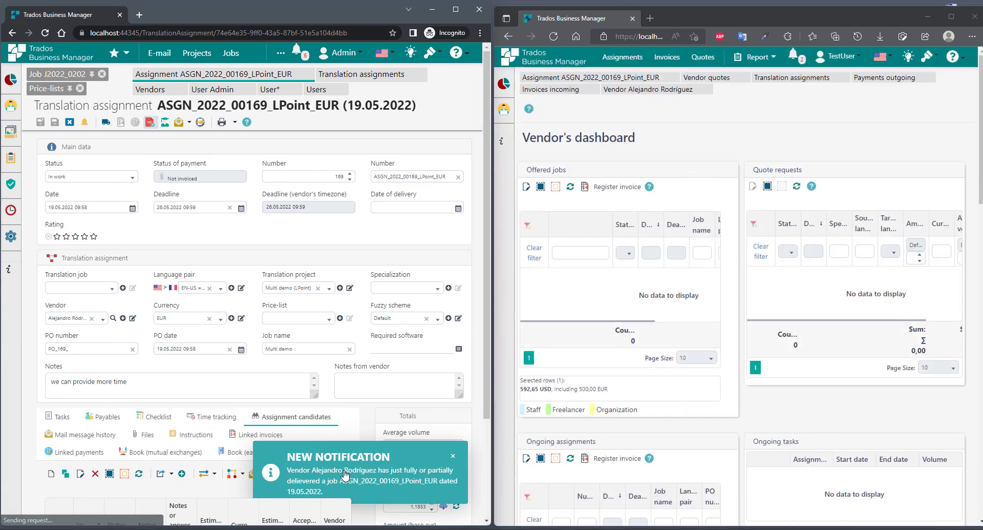
click(45, 32)
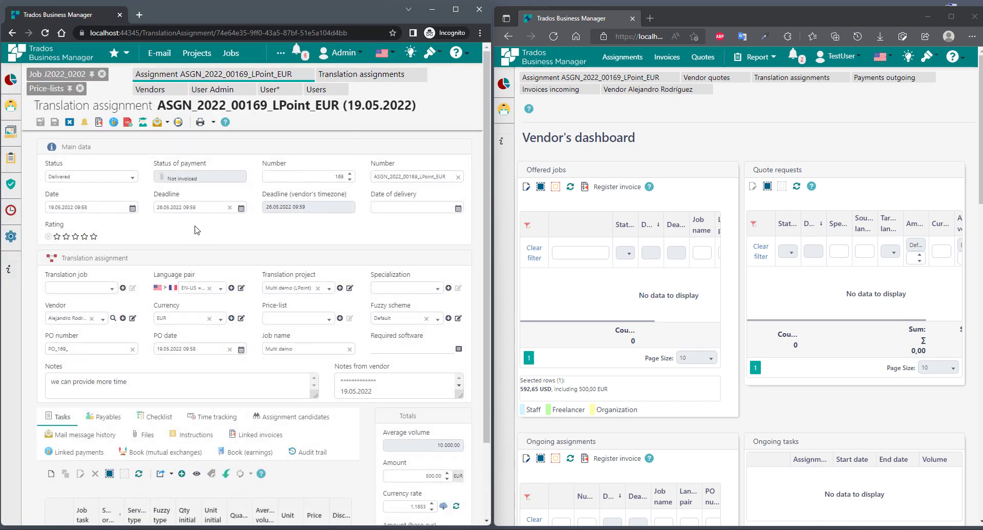
scroll(228, 248, down, 2)
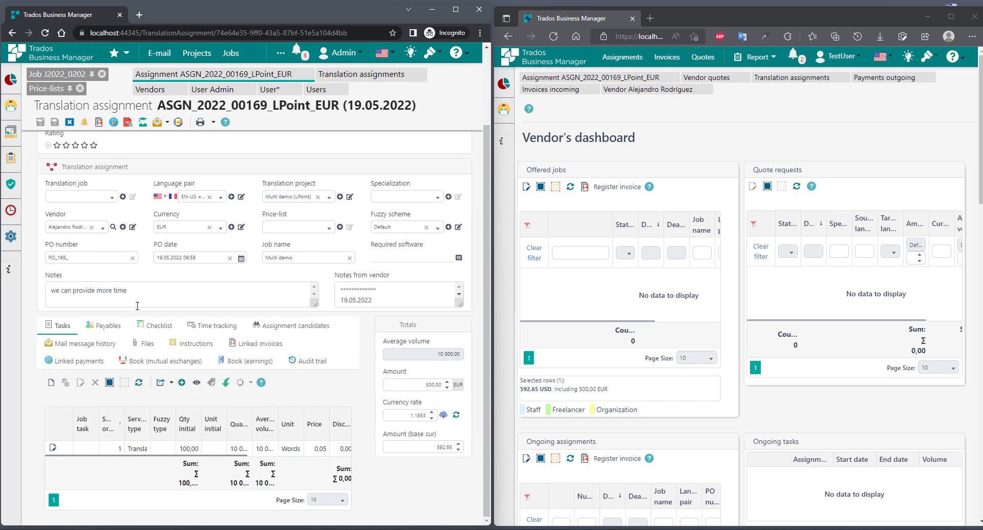
click(156, 345)
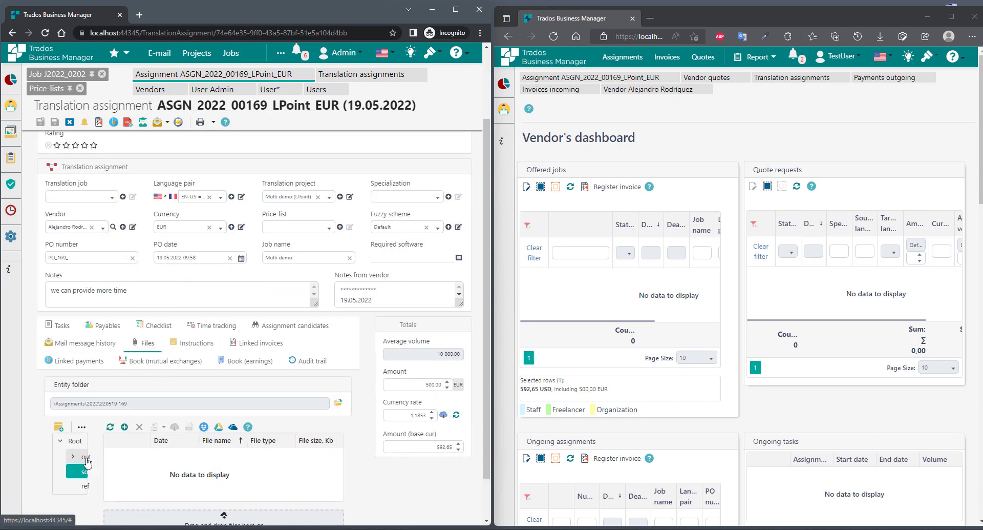
click(84, 488)
click(84, 458)
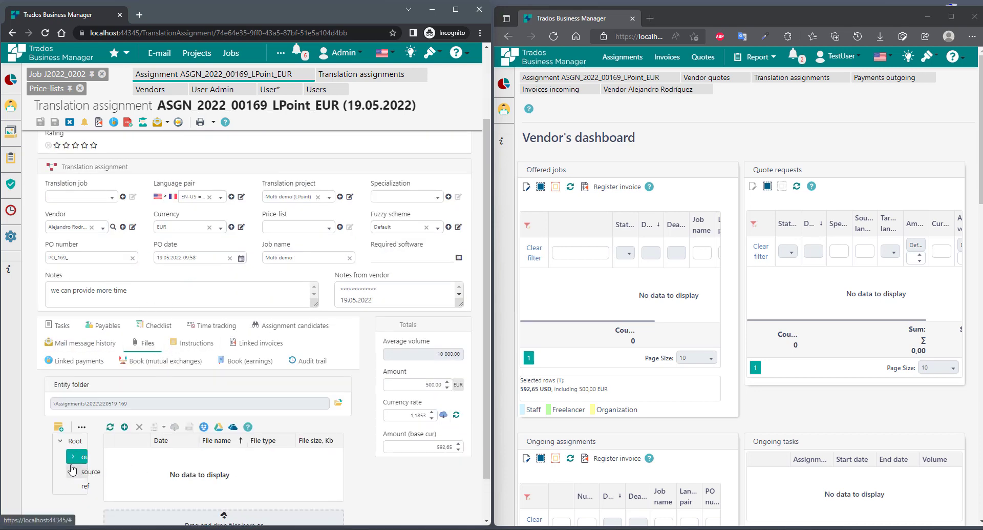
click(73, 456)
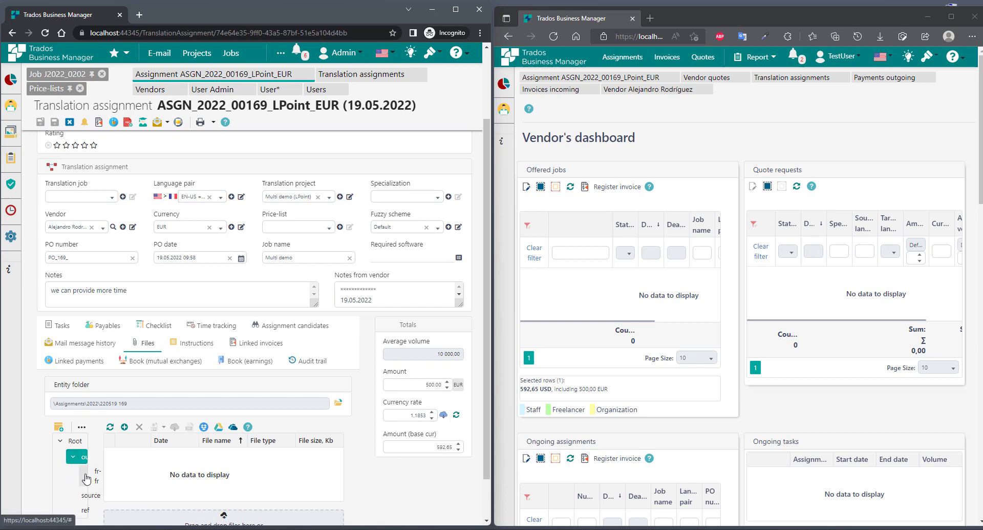
click(90, 476)
click(455, 10)
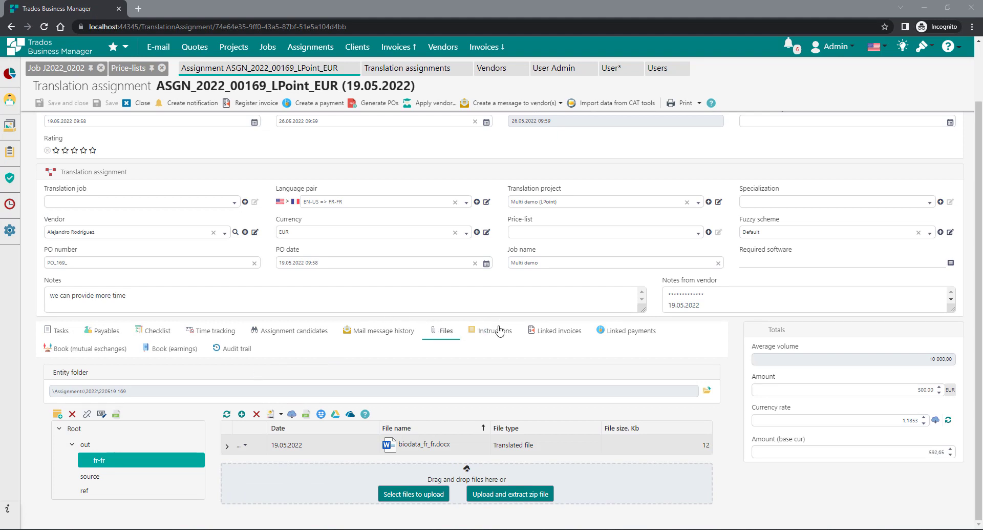
scroll(499, 329, up, 2)
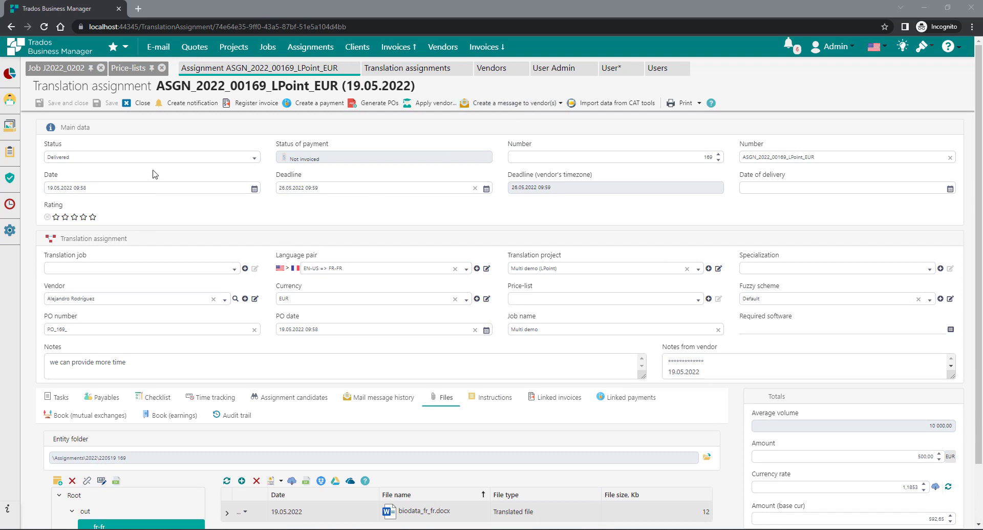
- Rate the assignment five stars, save and close it to the Translation assignments list
click(84, 217)
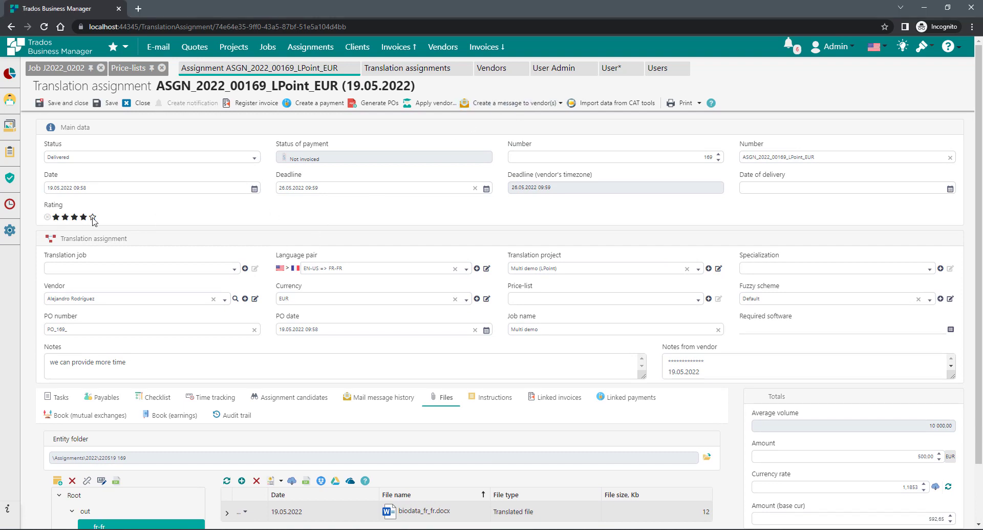
click(92, 217)
click(106, 103)
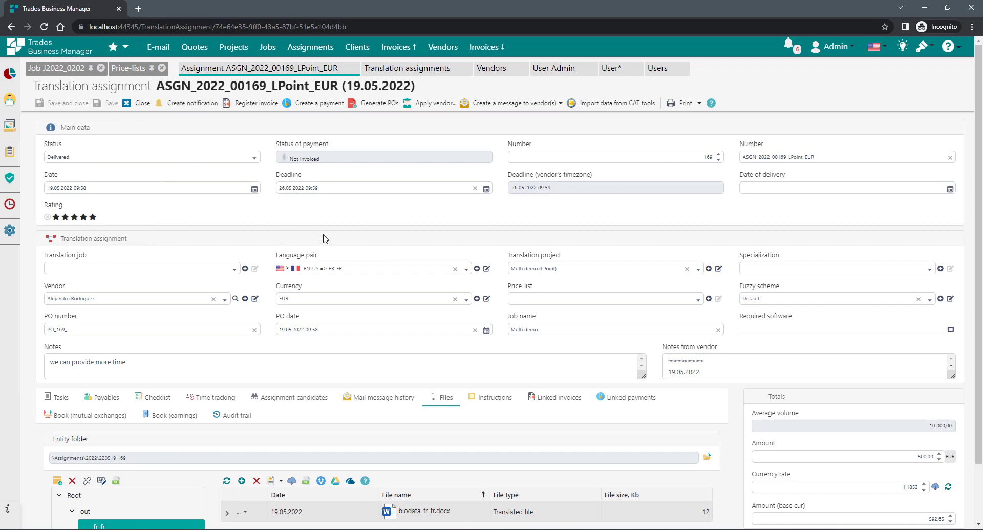
click(131, 105)
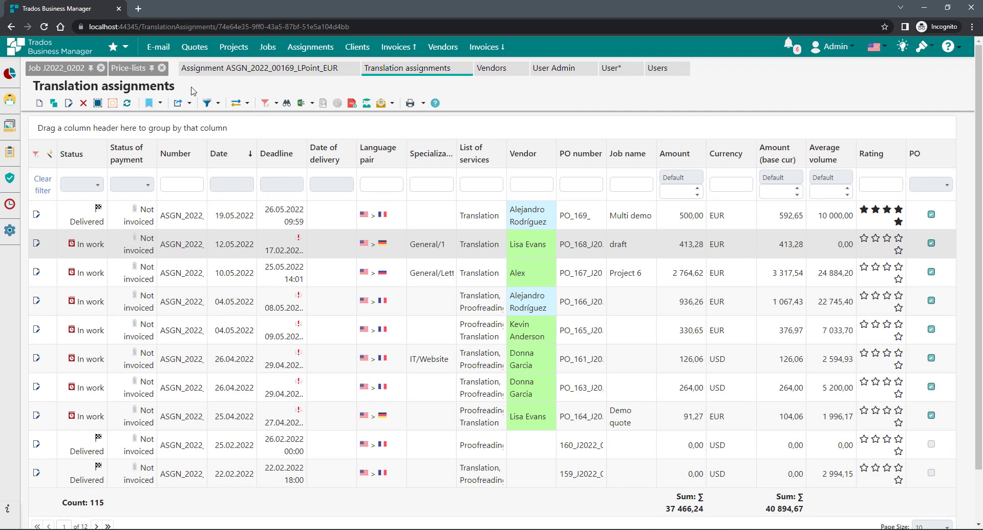
click(157, 226)
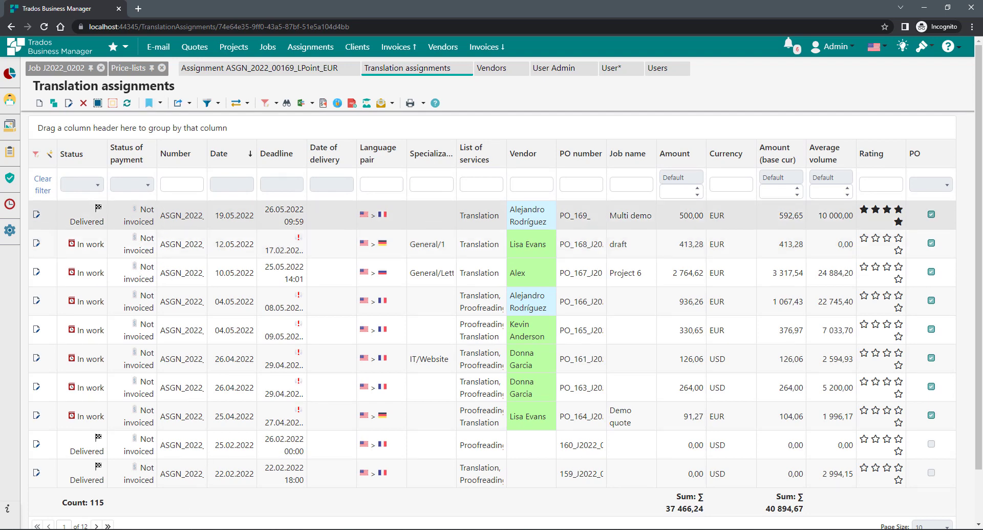
key(alt+Tab)
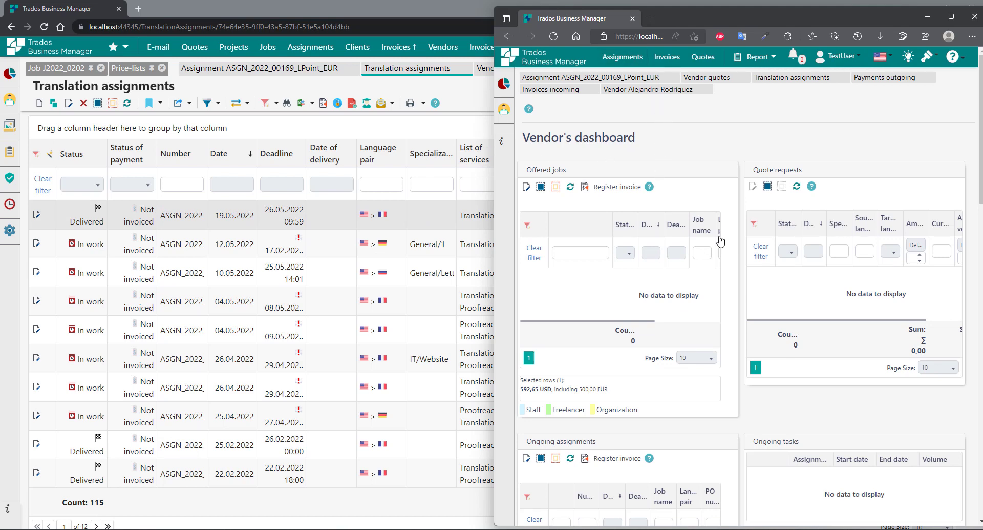
- Register an invoice for the delivered assignment from the vendor's Past assignments list
scroll(721, 240, down, 4)
scroll(817, 347, down, 5)
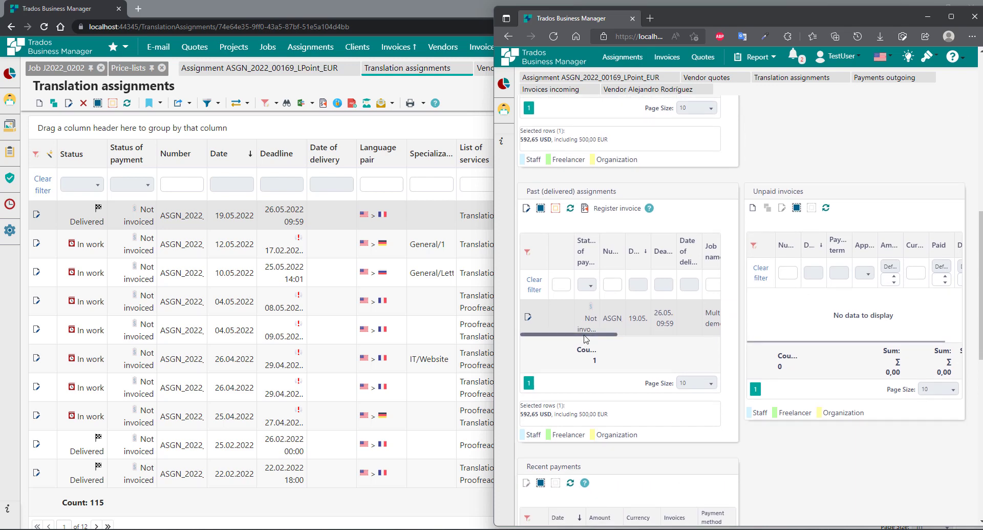
mouse_move(585, 335)
mouse_down()
mouse_move(694, 338)
mouse_move(571, 335)
mouse_up()
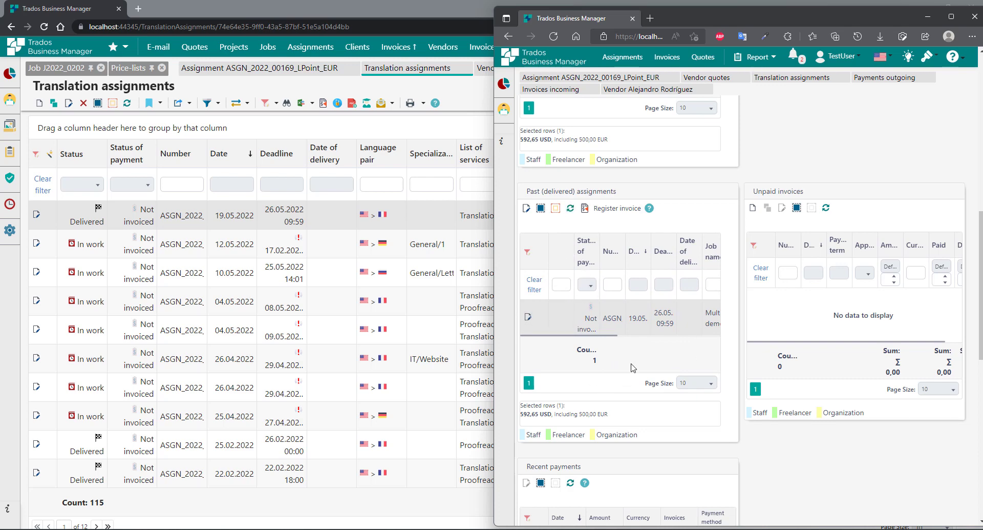
click(614, 212)
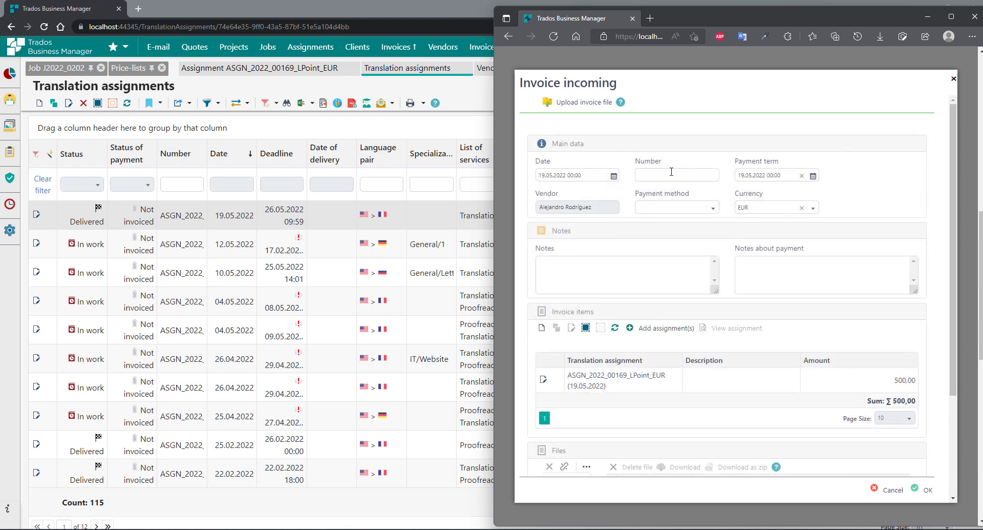
- Fill in the invoice number, select the 500,00 EUR assignment item, and submit the invoice
click(693, 173)
text(2232)
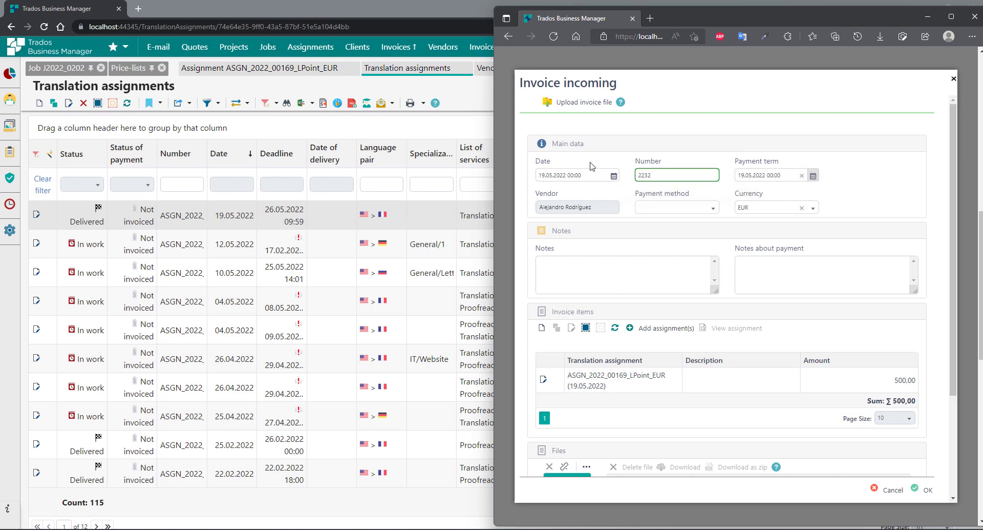
click(712, 210)
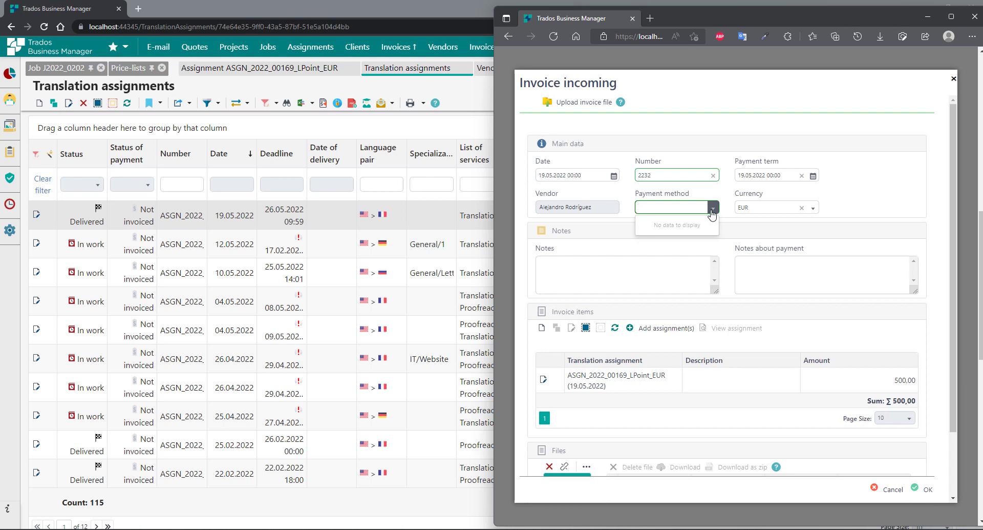
click(882, 200)
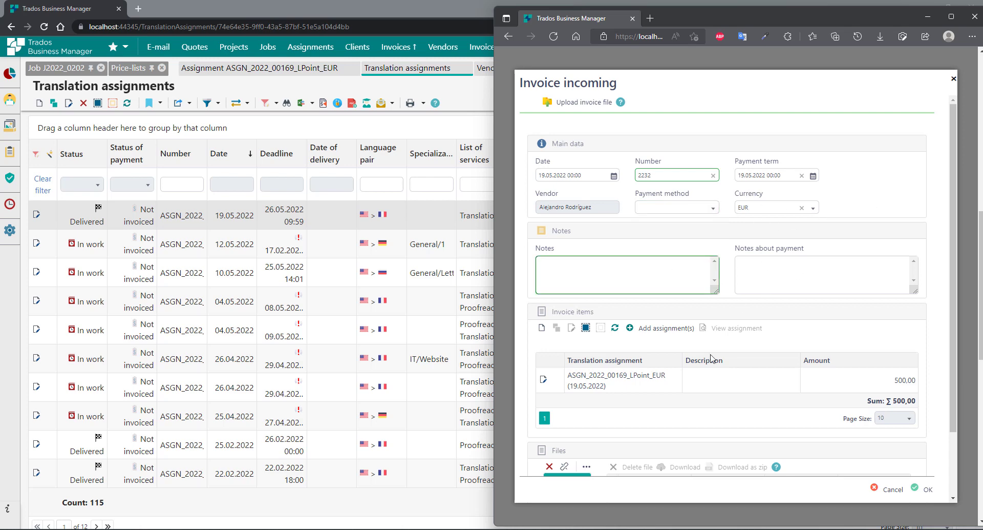
scroll(705, 358, down, 2)
click(633, 314)
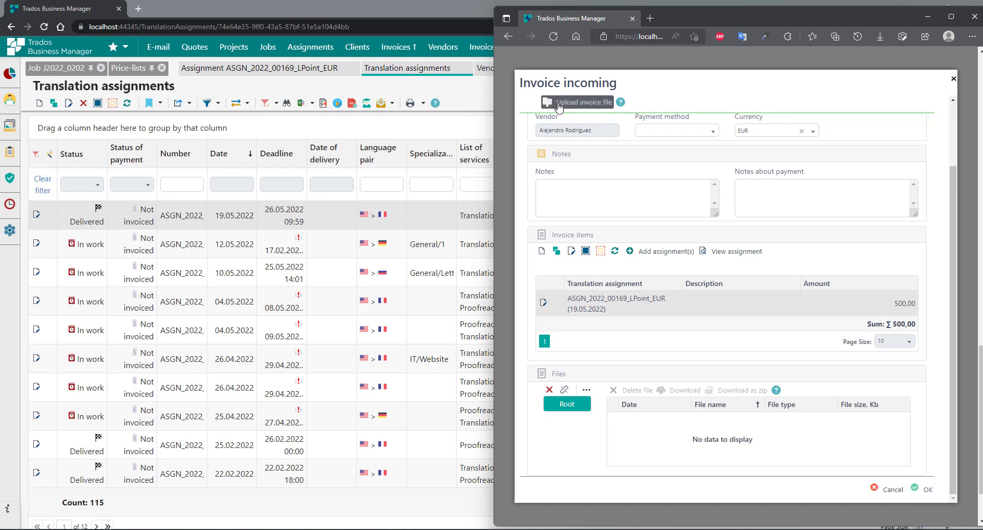
click(924, 491)
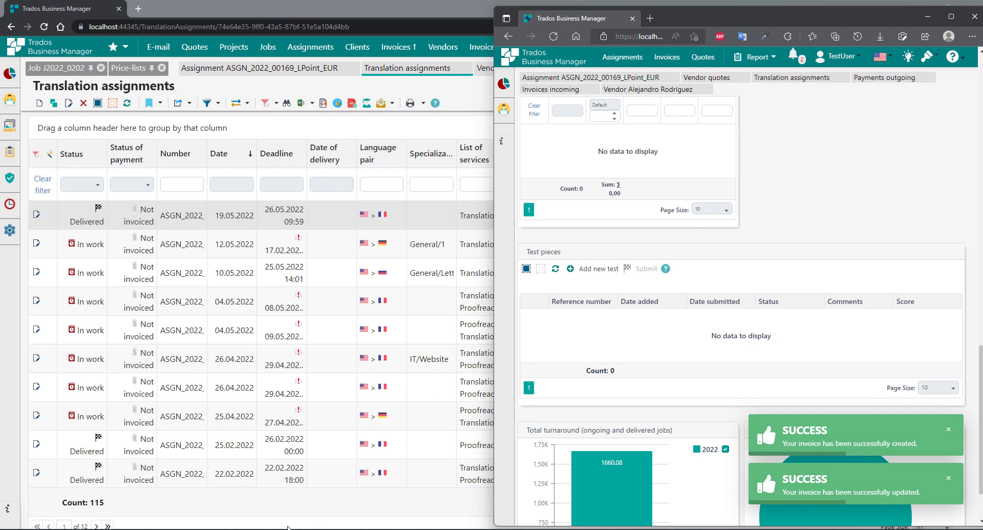
click(296, 507)
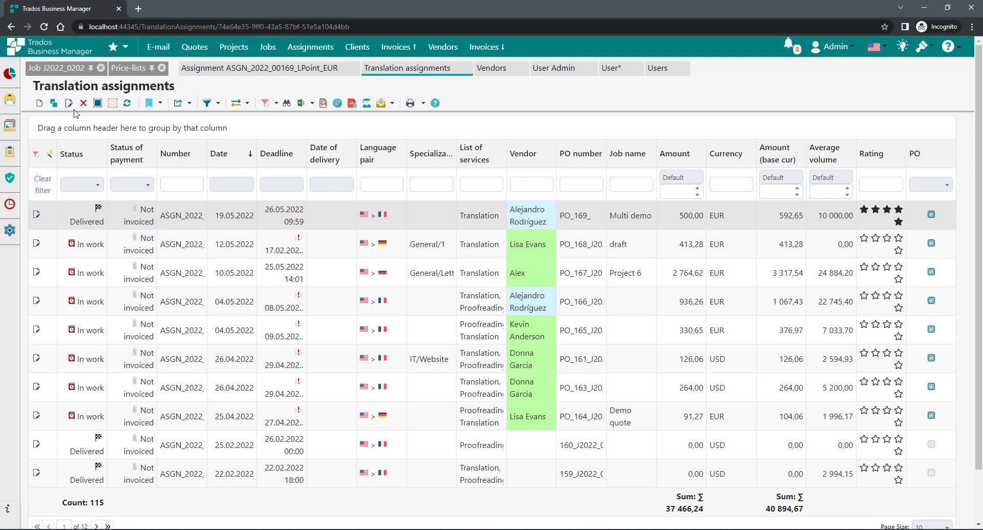
- Approve the vendor's 500,00 EUR invoice in the incoming invoices list
click(400, 51)
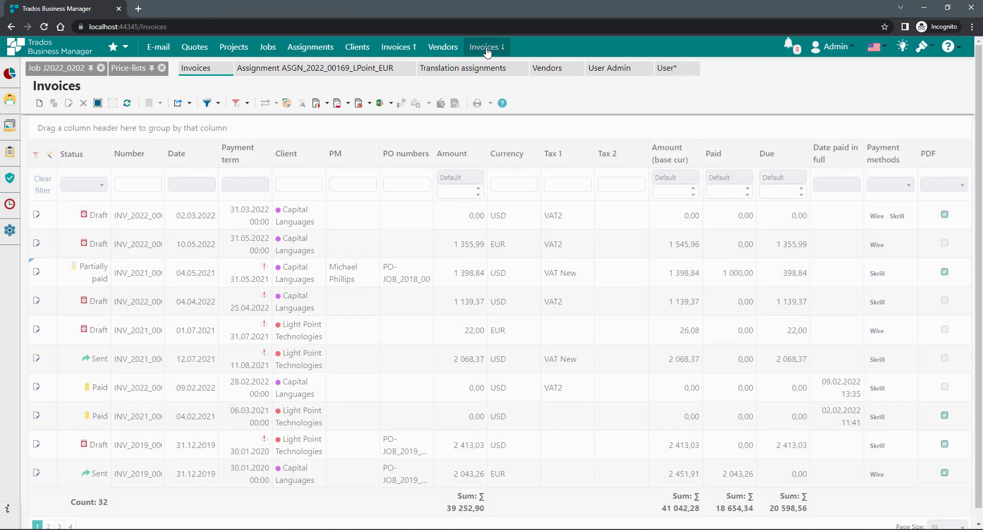
click(486, 46)
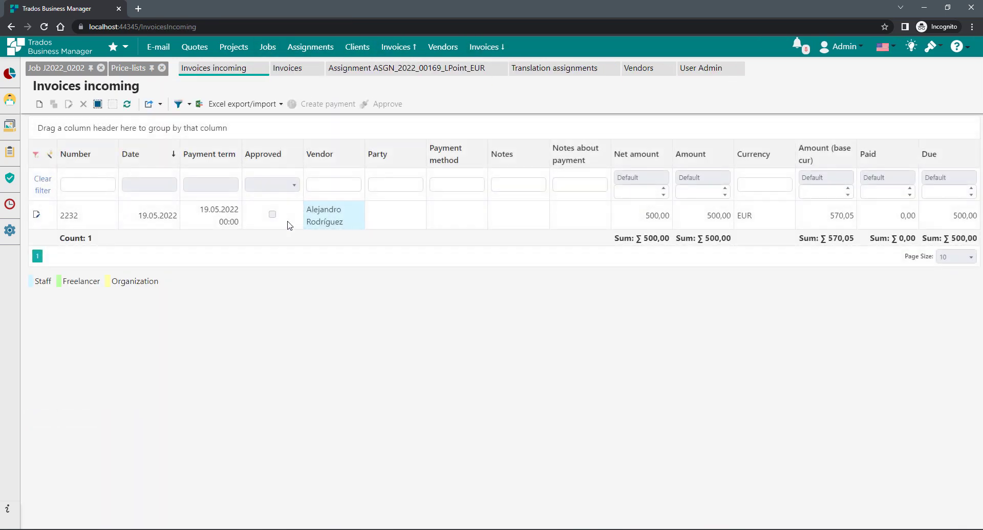
click(289, 225)
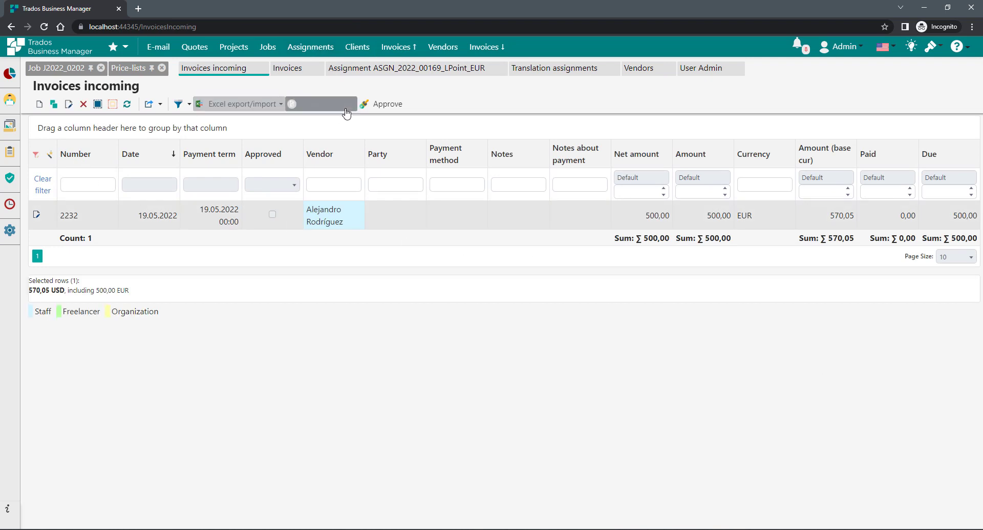
click(381, 104)
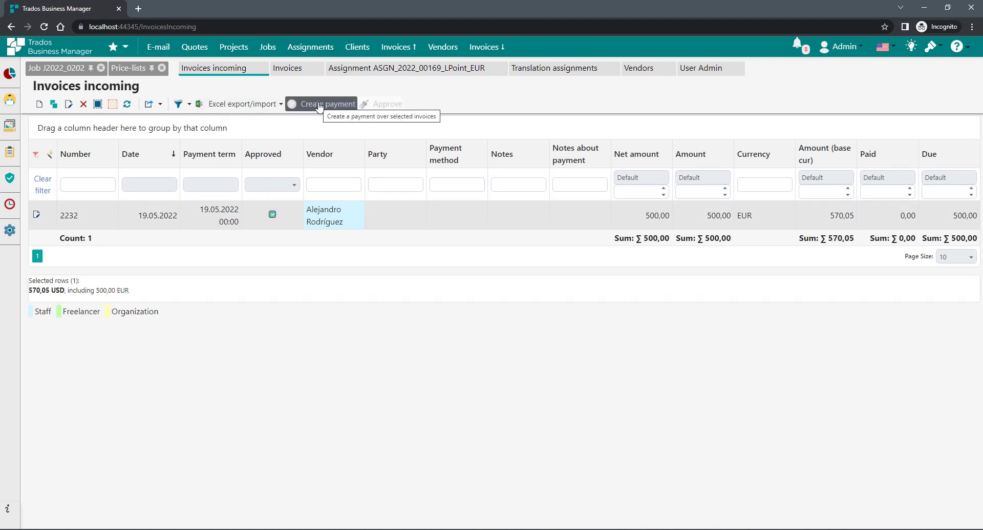
- Record an outgoing payment of 500,00 EUR against the approved invoice
click(320, 105)
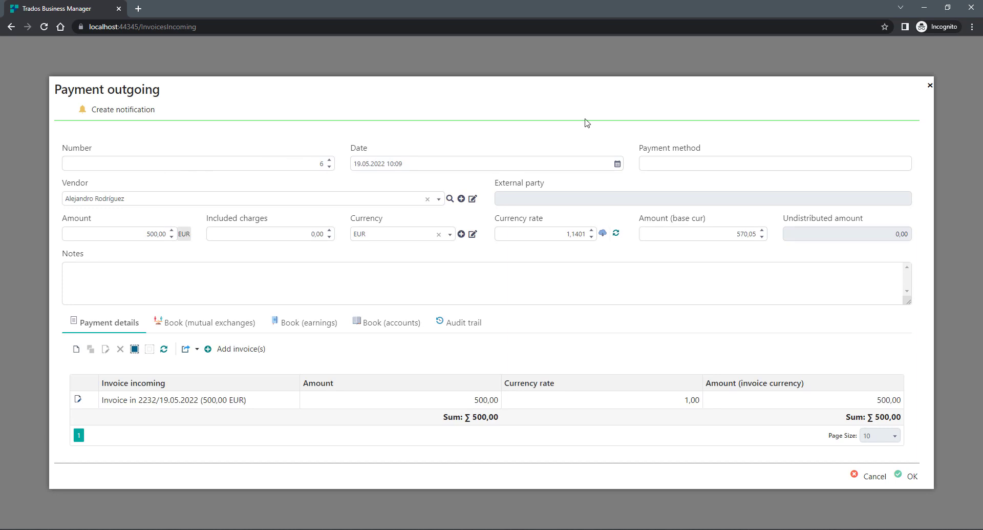
click(907, 475)
click(261, 528)
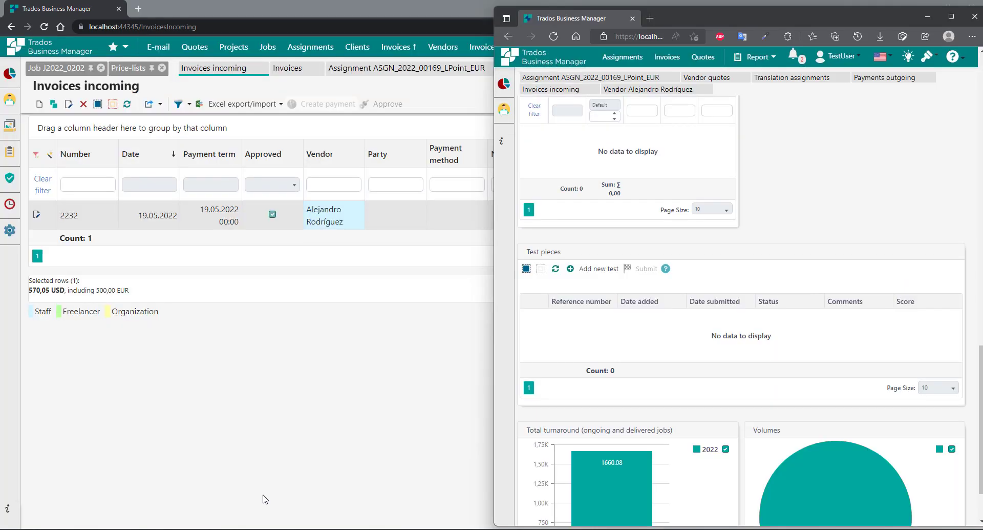
- In the vendor's incoming invoices, check the invoice shows 500,00 paid and 0,00 due
click(941, 16)
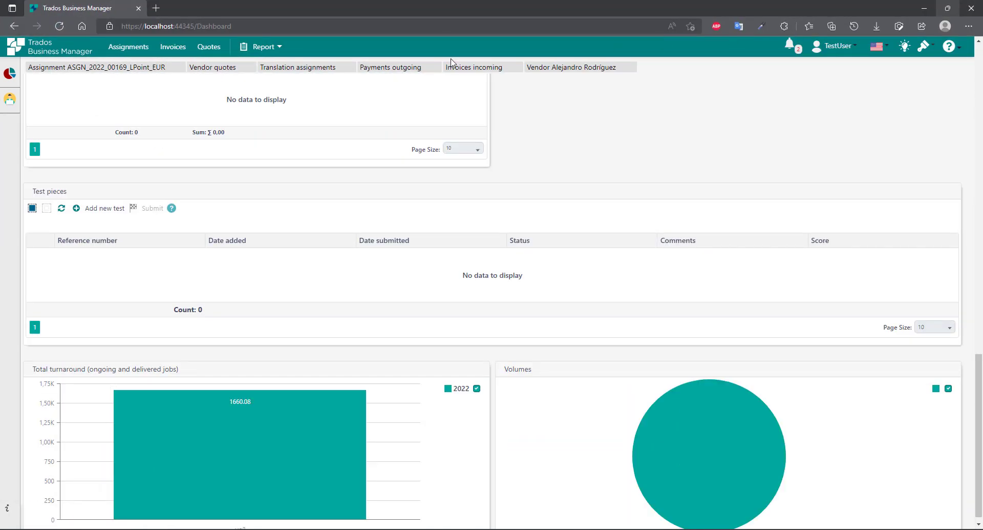
click(172, 47)
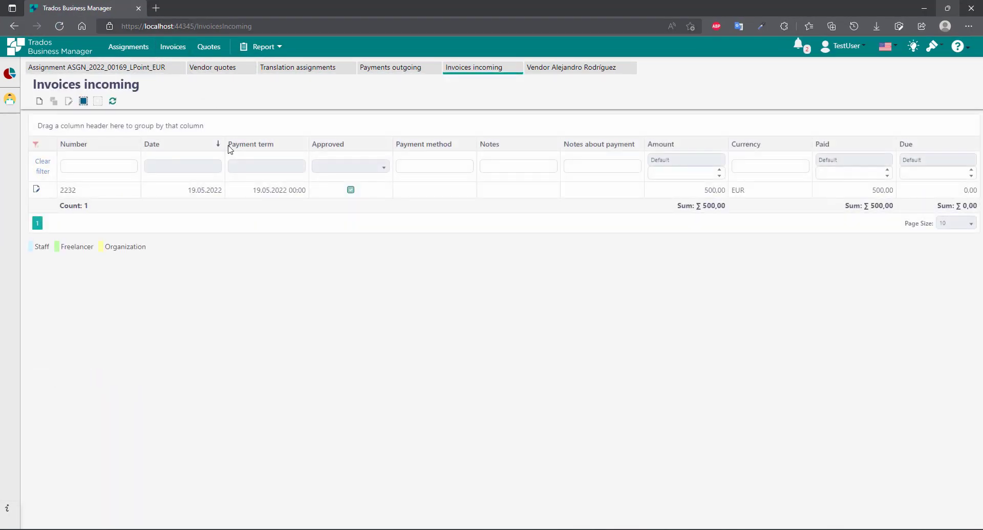
click(300, 190)
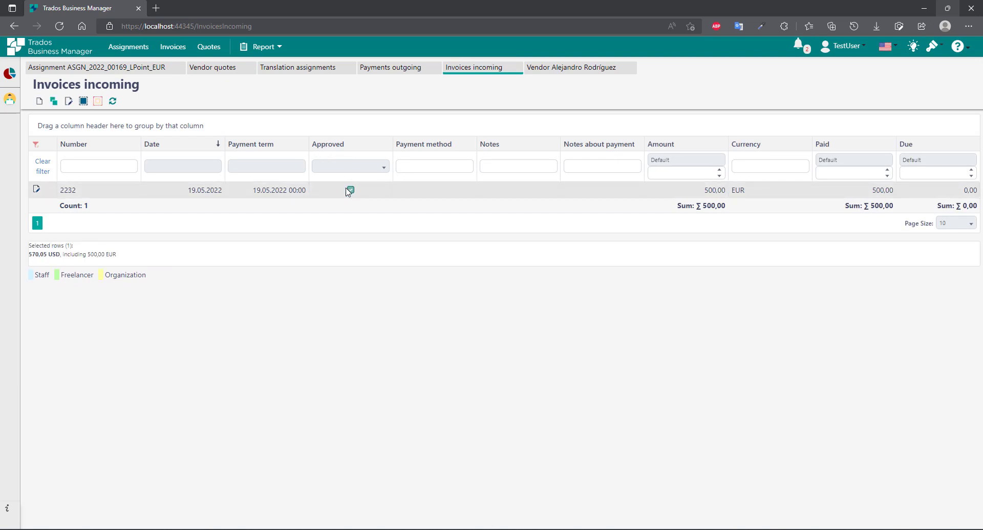
drag(868, 191, 971, 189)
click(735, 318)
- Review the grids on the vendor's Dashboard
click(10, 74)
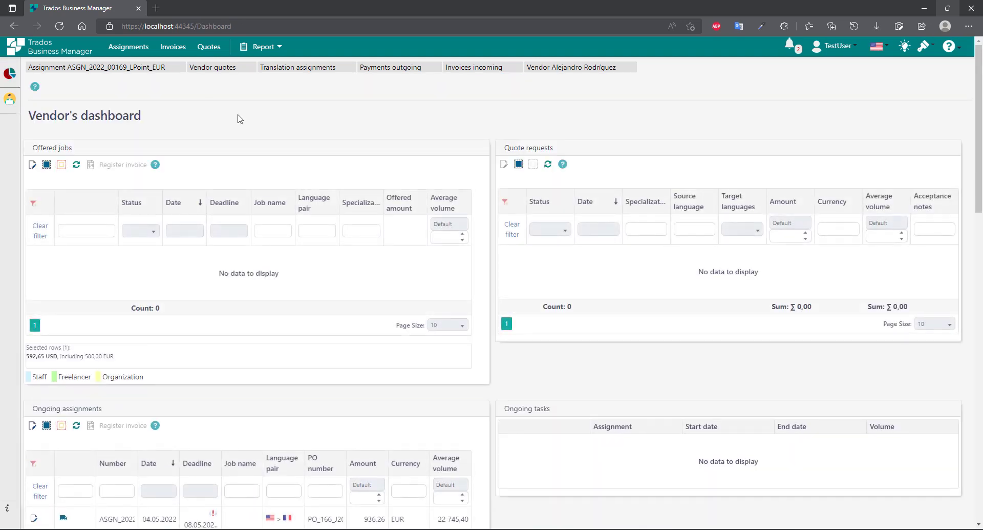
scroll(563, 333, down, 7)
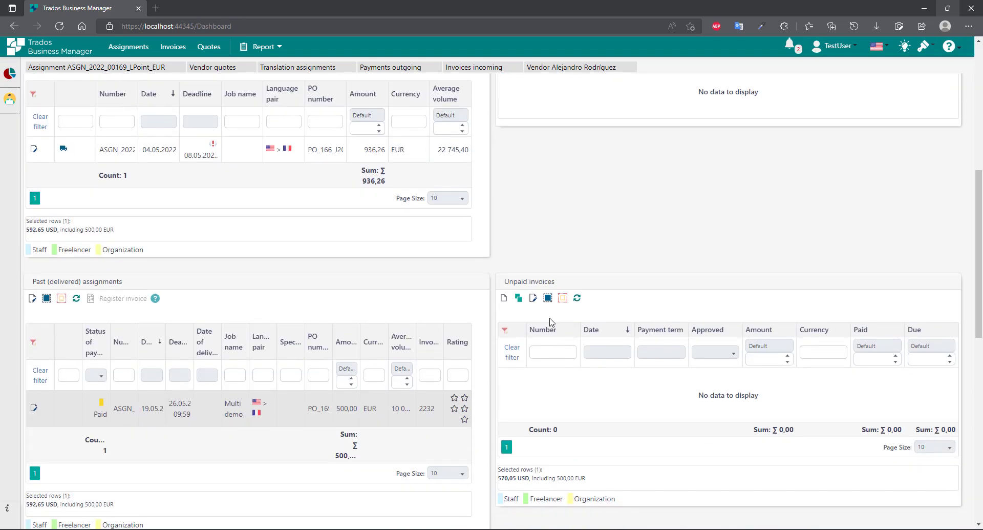
scroll(570, 279, down, 1)
scroll(573, 231, down, 2)
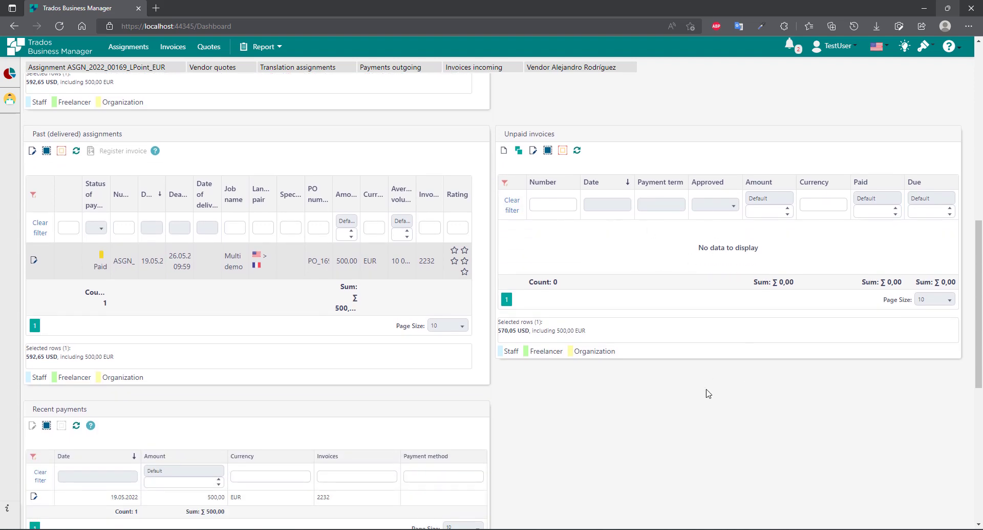
scroll(715, 389, up, 10)
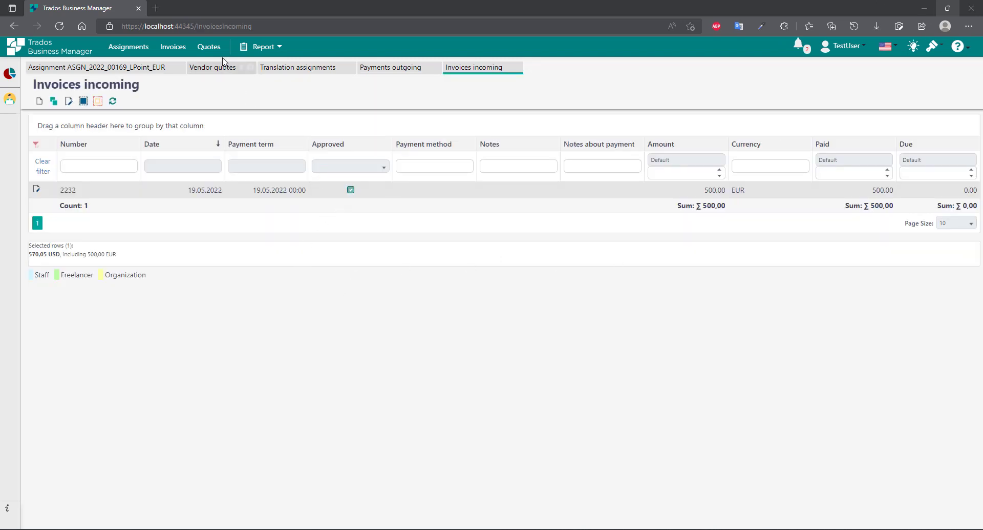
- Review the Vendor performance report with the paid assignment, then return to the vendor's Dashboard
click(267, 50)
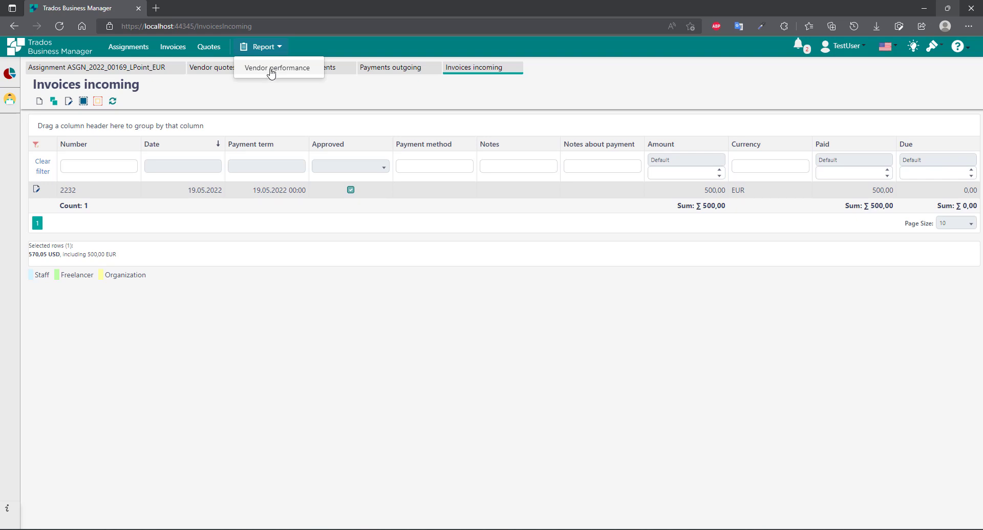
click(272, 71)
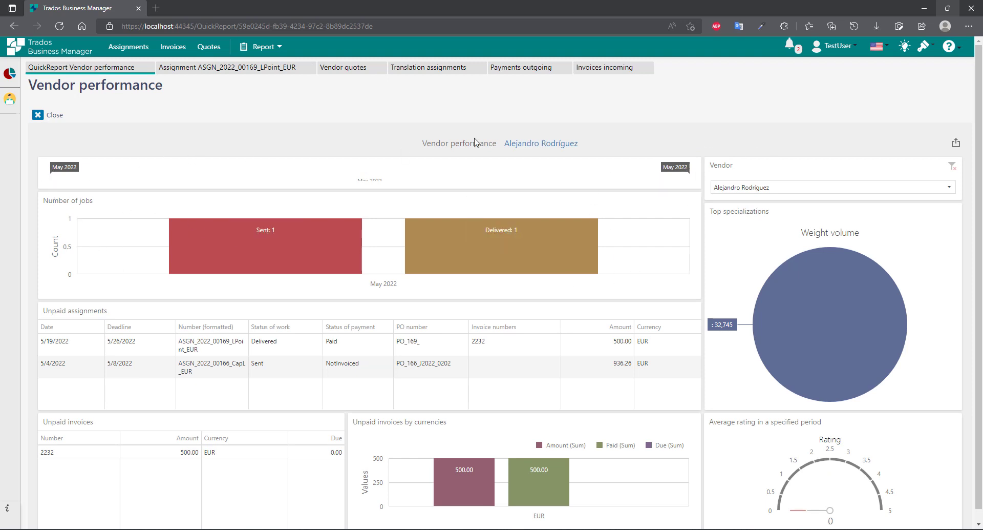
scroll(220, 282, down, 1)
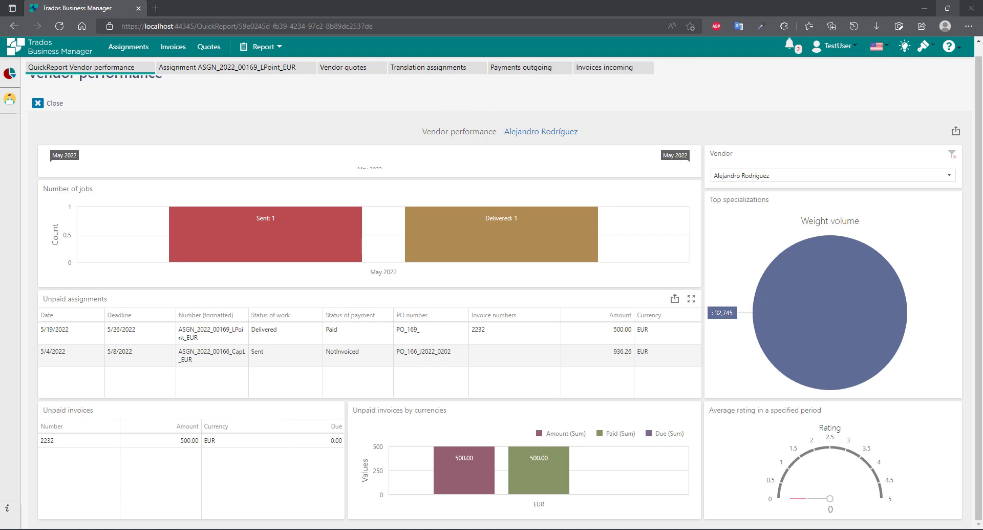
click(10, 75)
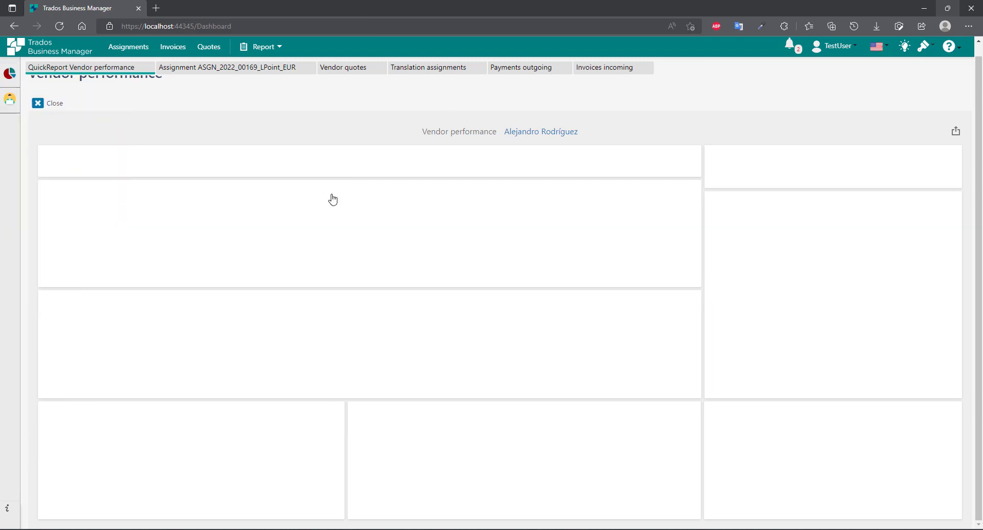
scroll(505, 237, down, 4)
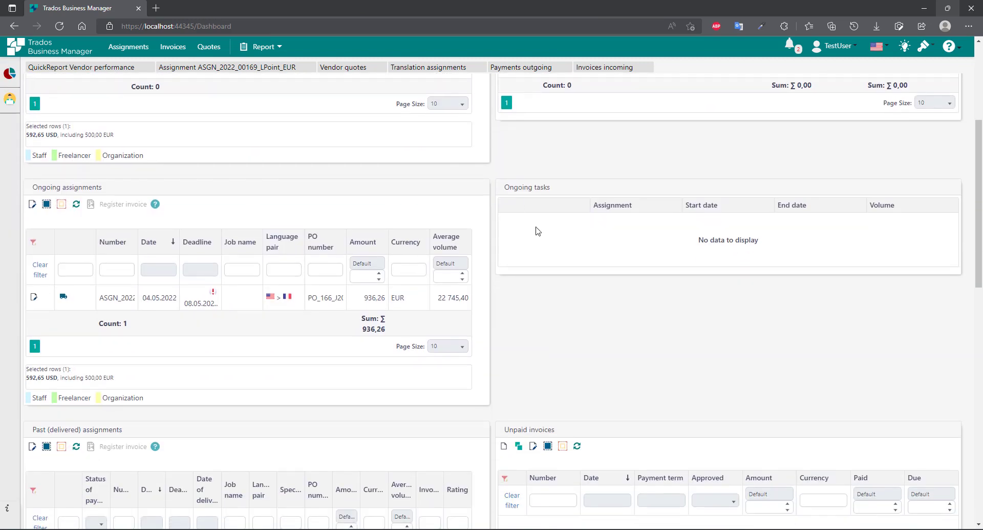
scroll(604, 275, down, 3)
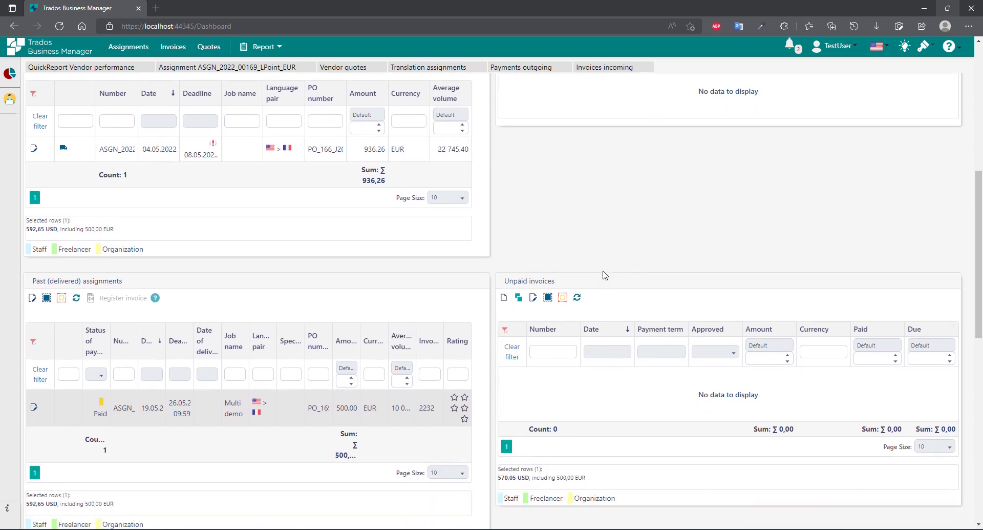
scroll(439, 252, down, 10)
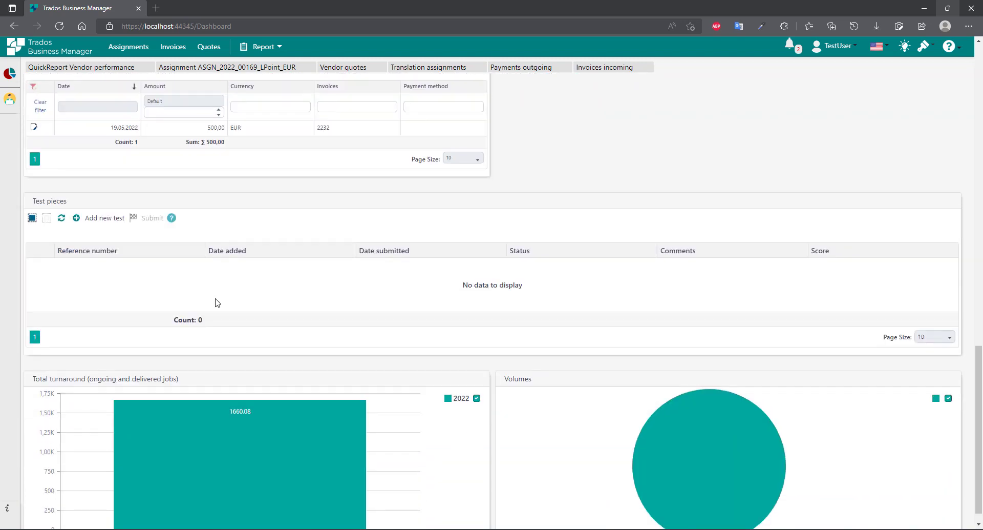
scroll(157, 287, down, 1)
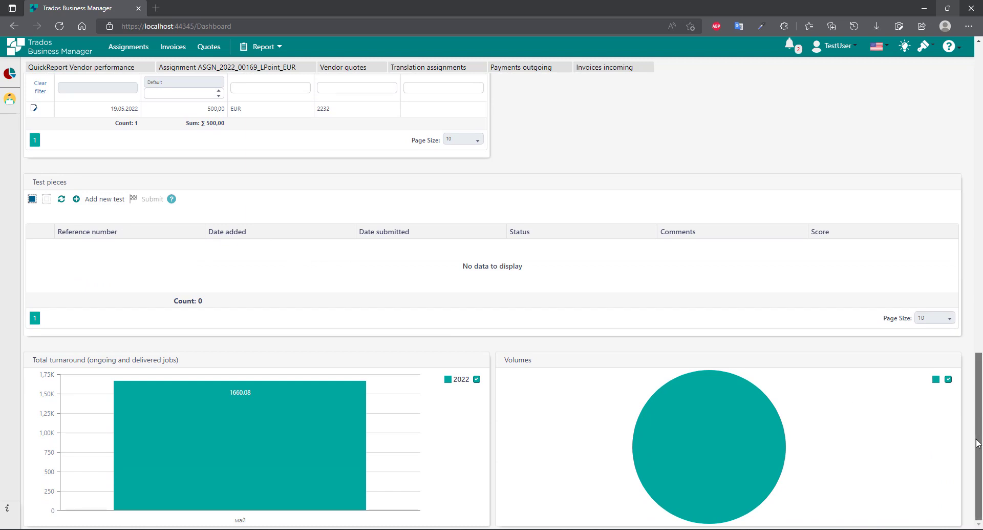
drag(980, 425, 979, 116)
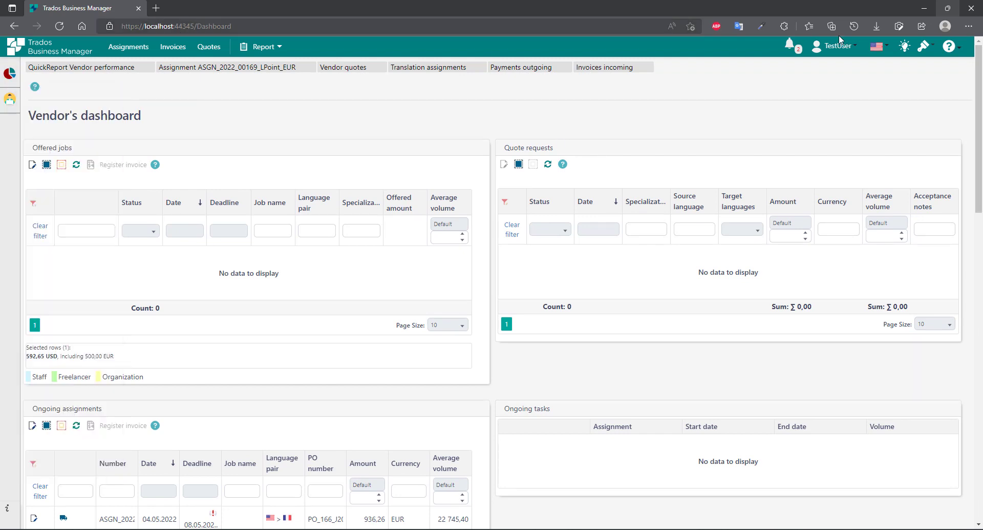
click(787, 53)
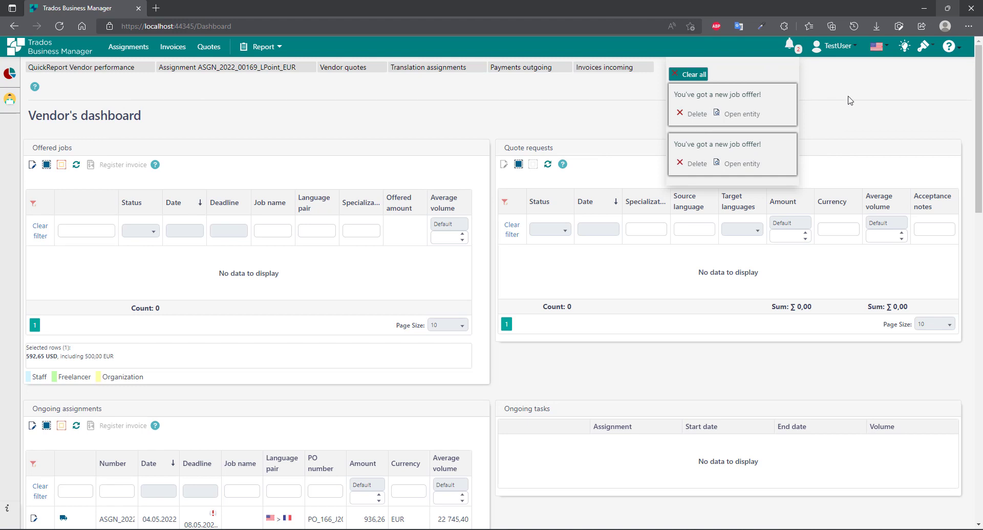
click(738, 47)
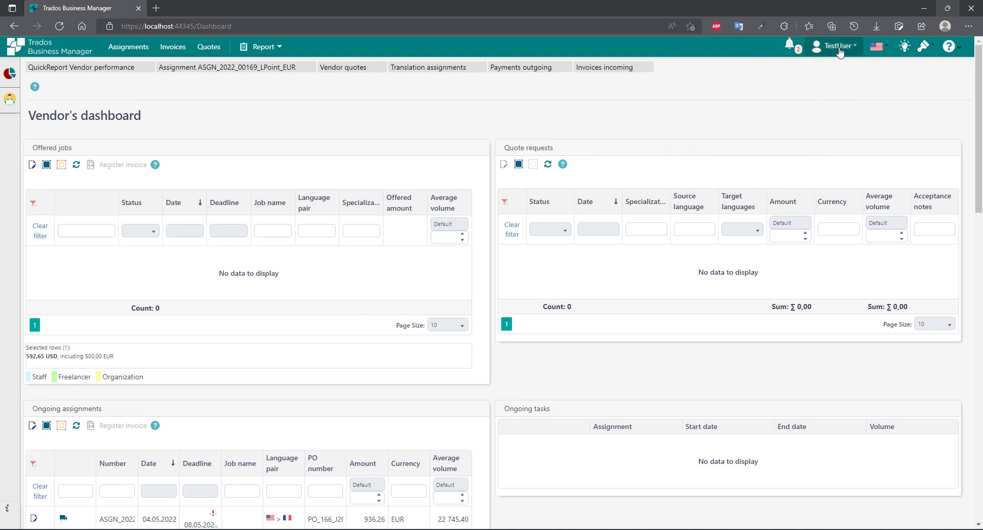
click(878, 47)
click(903, 98)
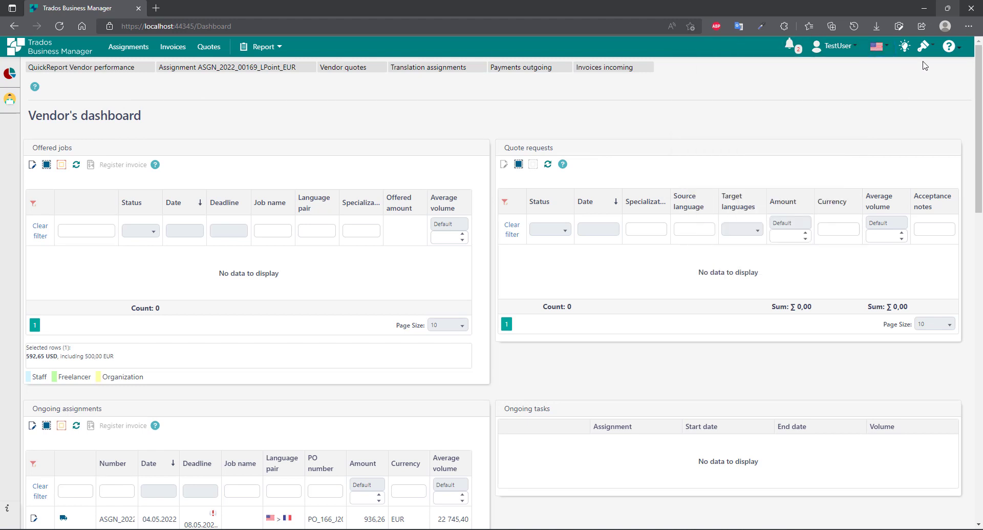
click(923, 49)
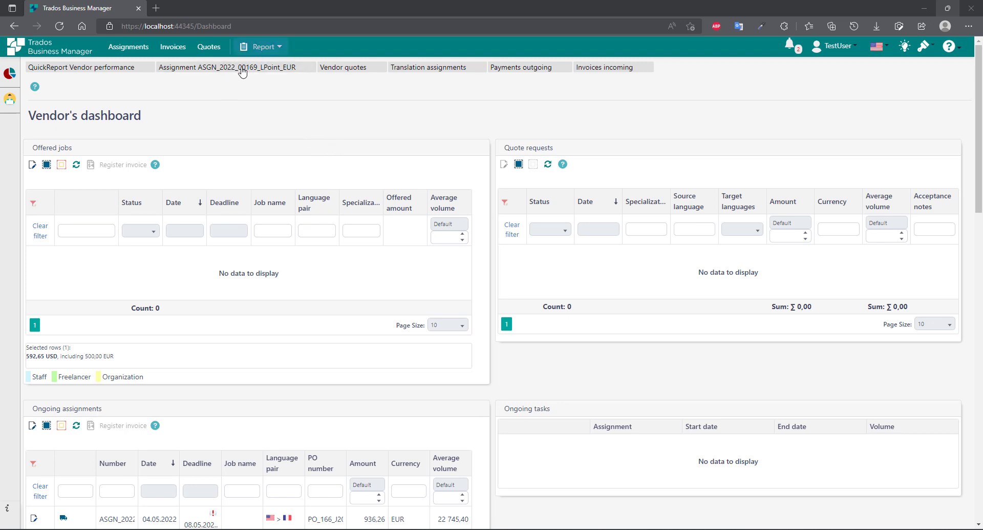
scroll(608, 362, down, 10)
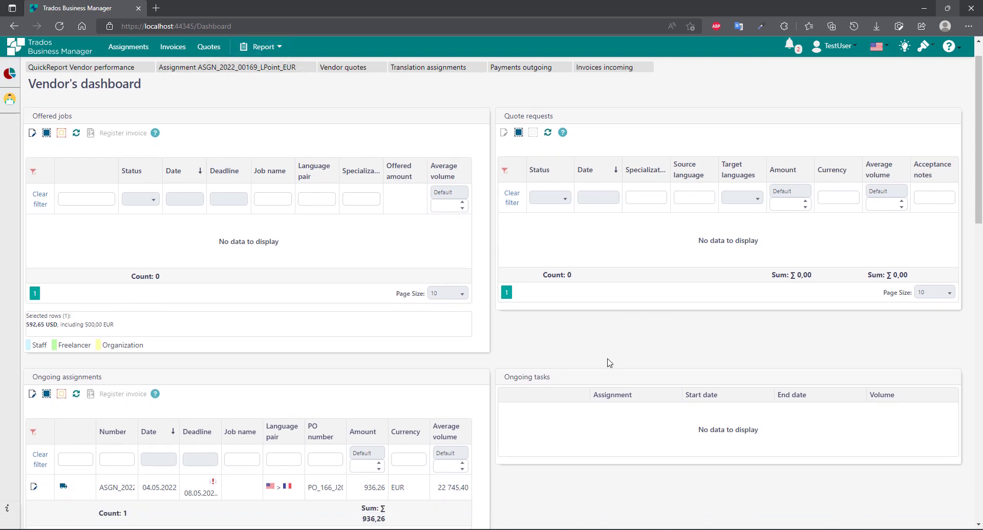
scroll(529, 355, up, 10)
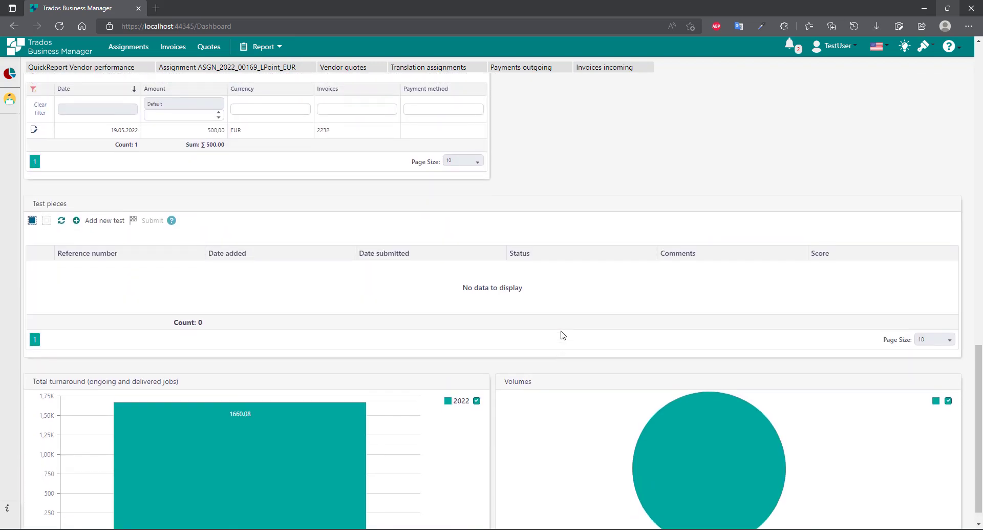